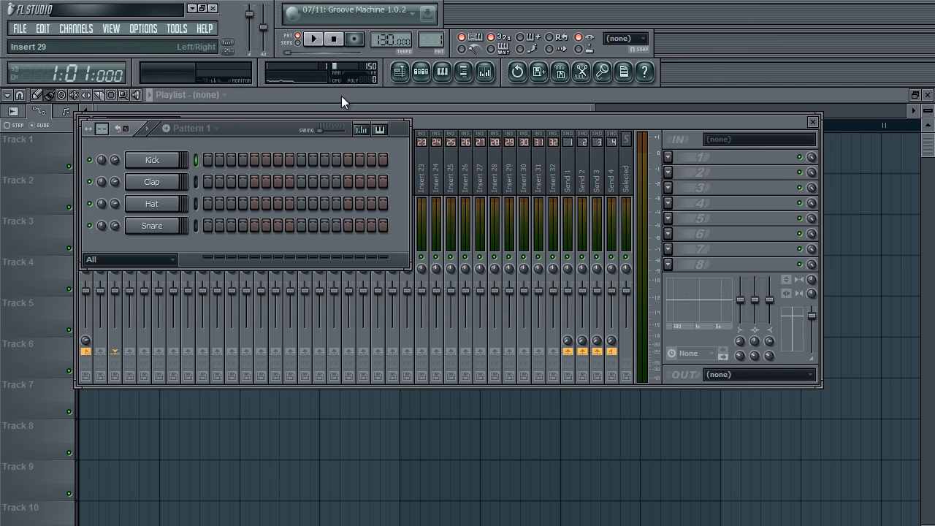
Nudge the Channel Rack slightly and close the Mixer window
left_click_drag(233, 125, 229, 122)
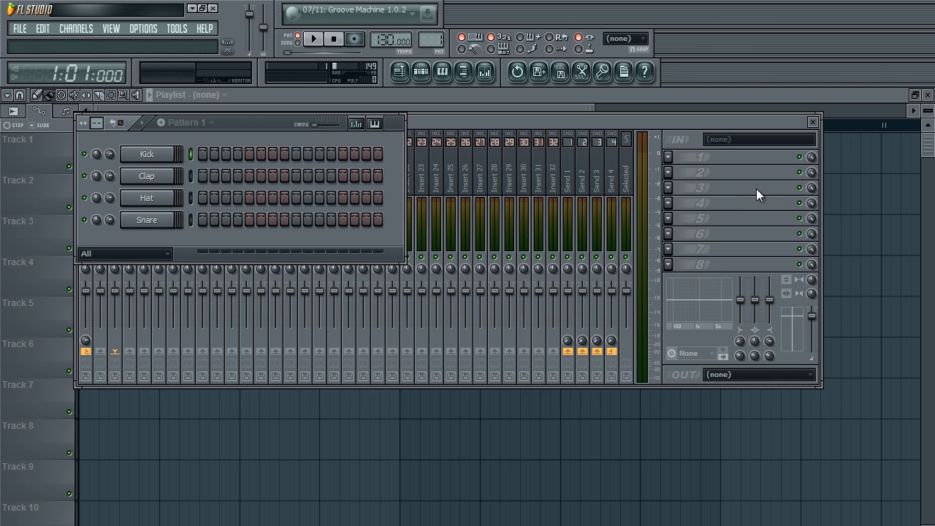
left_click(814, 125)
left_click(814, 123)
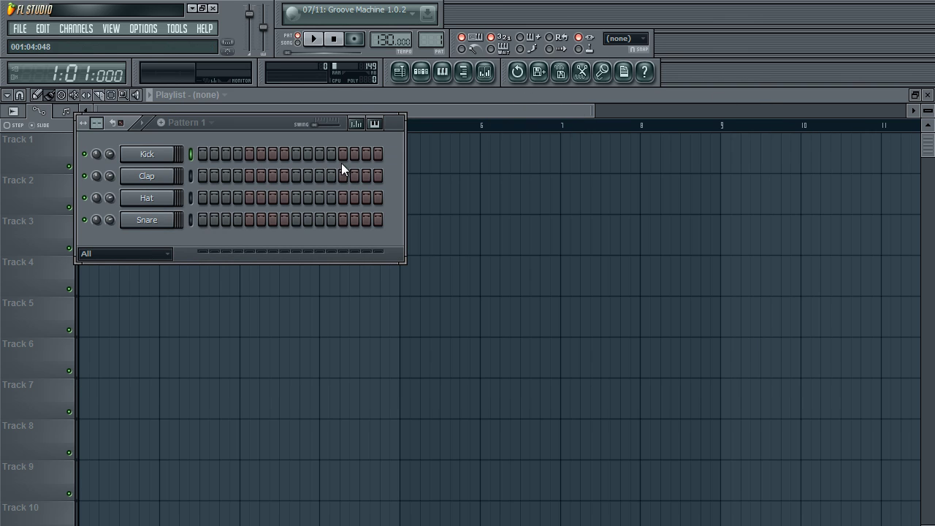
Replace the Kick channel with the Massive synth and move its editor up the screen
right_click(148, 152)
mouse_move(214, 322)
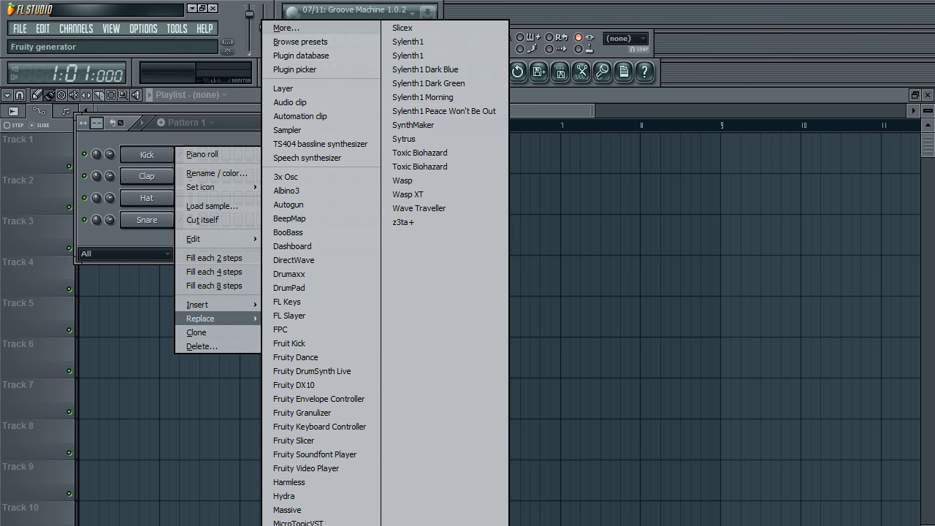
left_click(311, 510)
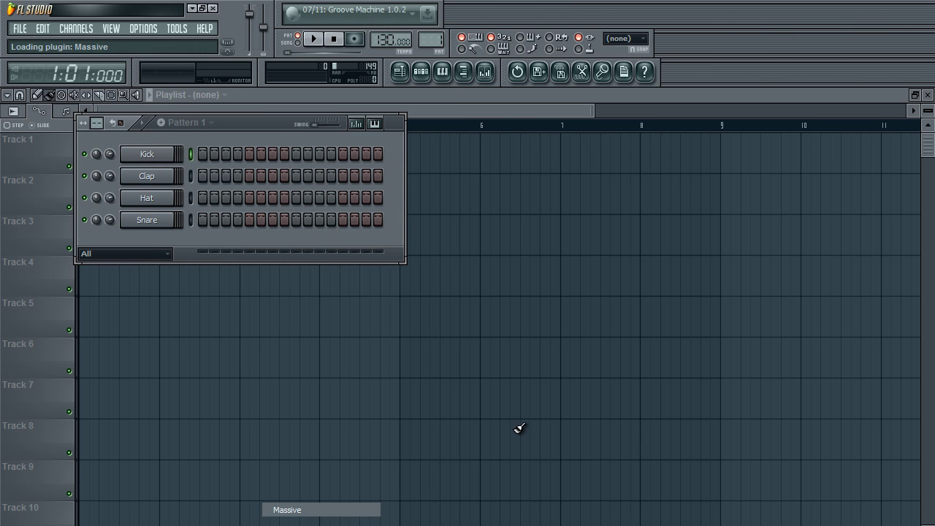
left_click_drag(475, 330, 413, 90)
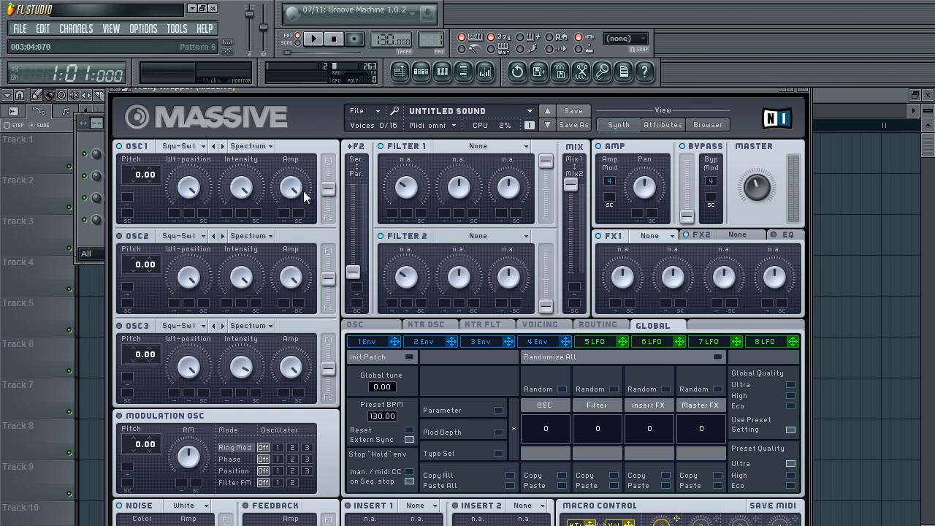
left_click(531, 114)
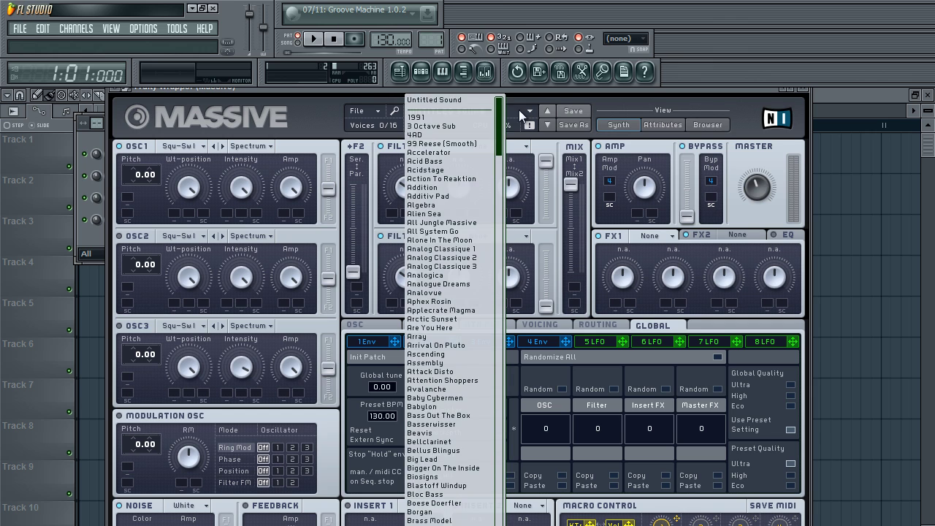
left_click(439, 101)
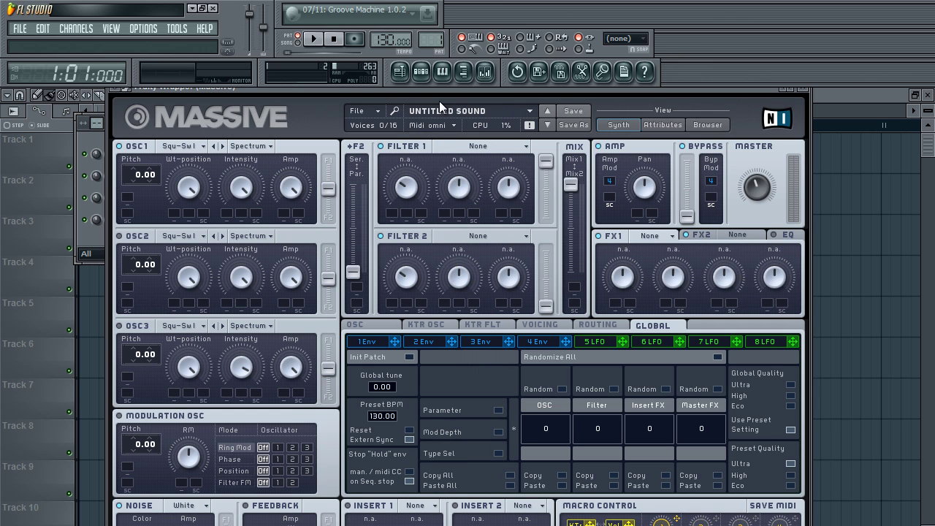
Set OSC1 to the Modern Talking wavetable and audition it at C3 and C4
left_click(187, 147)
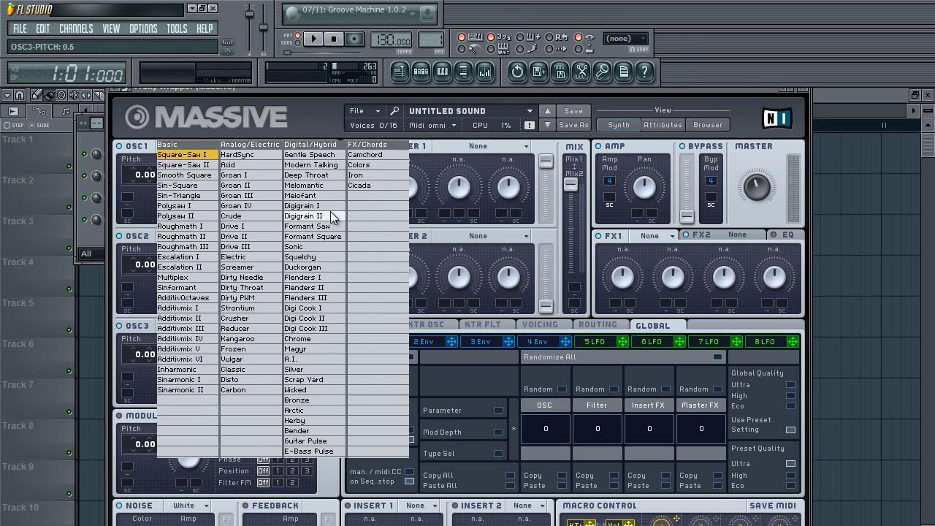
left_click(305, 169)
left_click(187, 238)
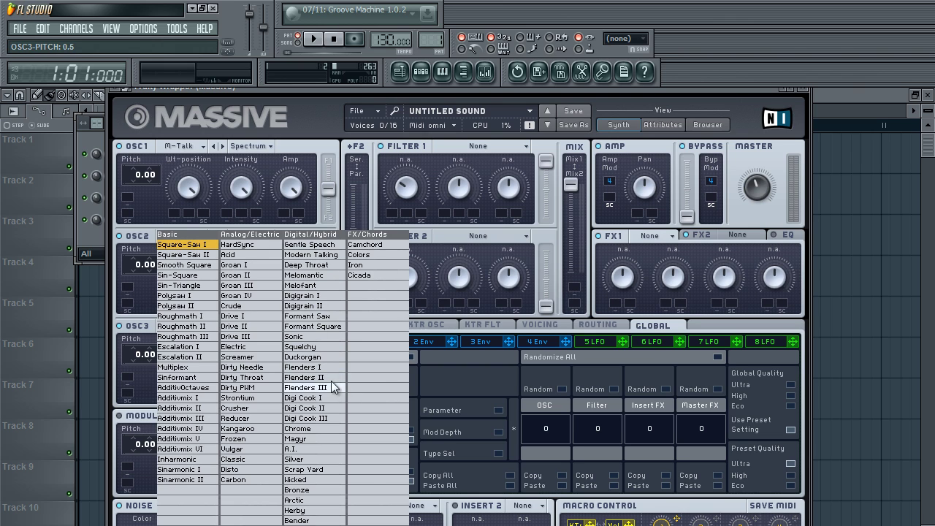
left_click(135, 240)
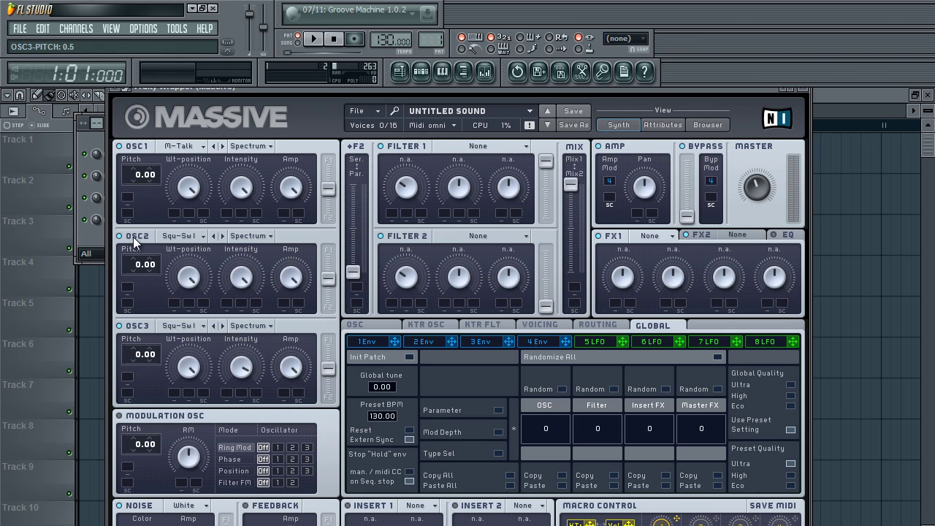
key("z")
key("z")
key("z")
key("z")
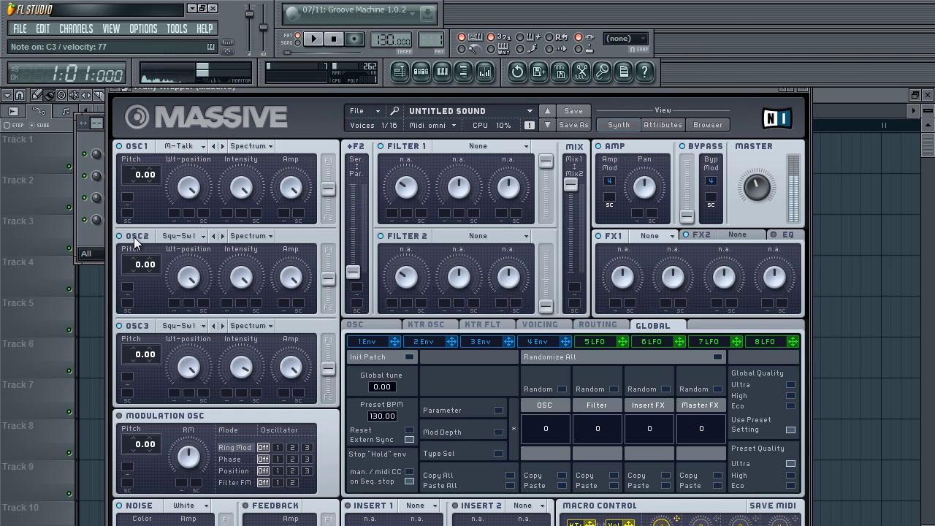
key("q")
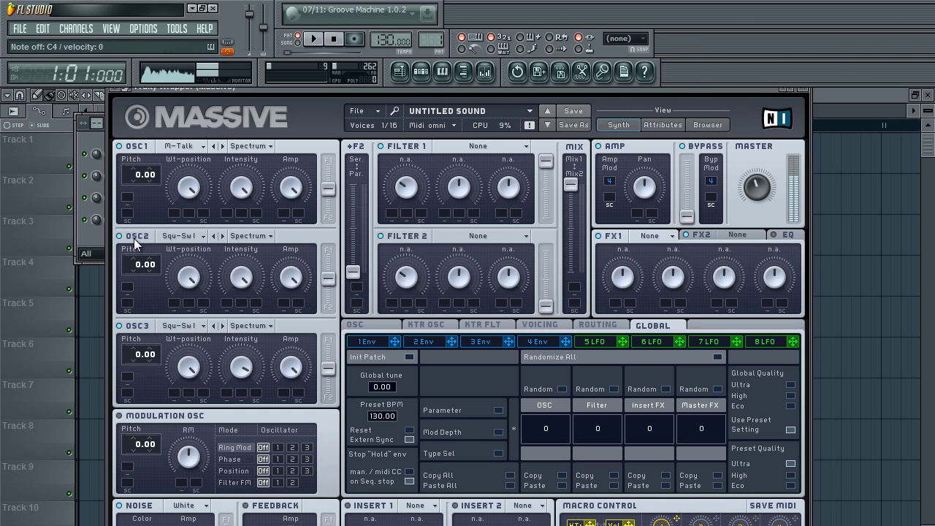
Set OSC2 to the Chrome wavetable and audition it at C3 and G3
left_click(192, 238)
left_click(318, 431)
key("z")
key("b")
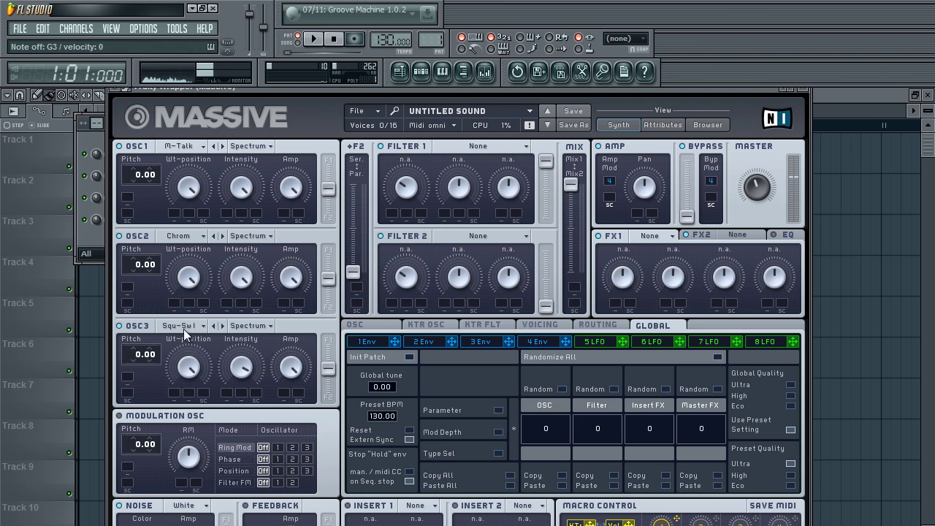
Set OSC3 to the Bronze wavetable and audition it at C3, G3 and C4
left_click(182, 326)
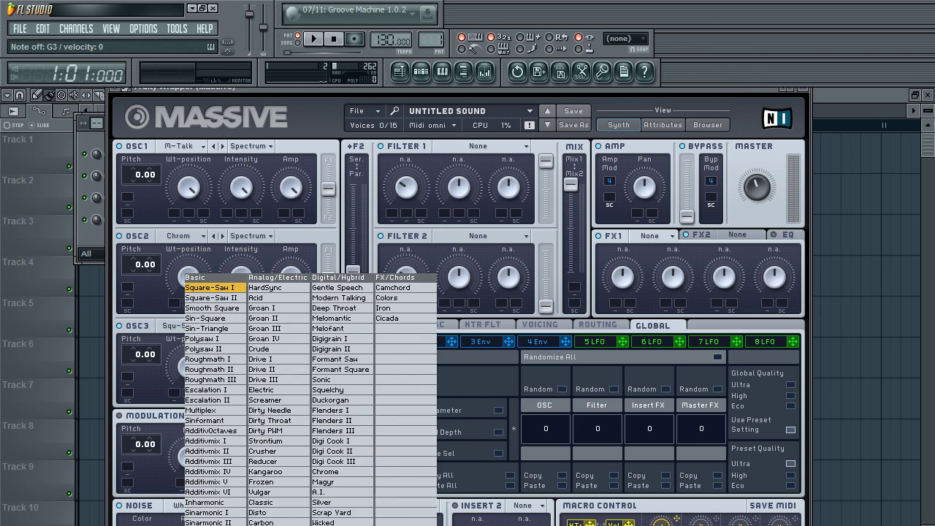
left_click(344, 524)
key("z")
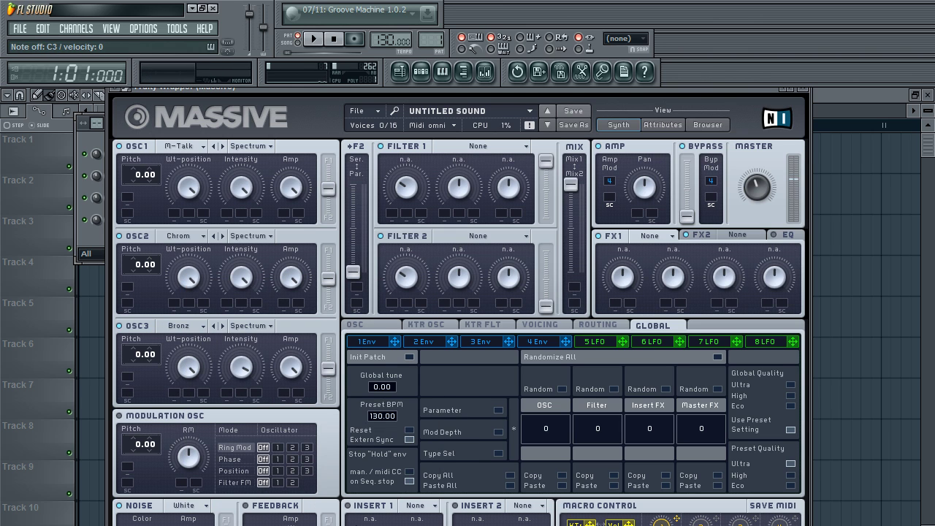
key("b")
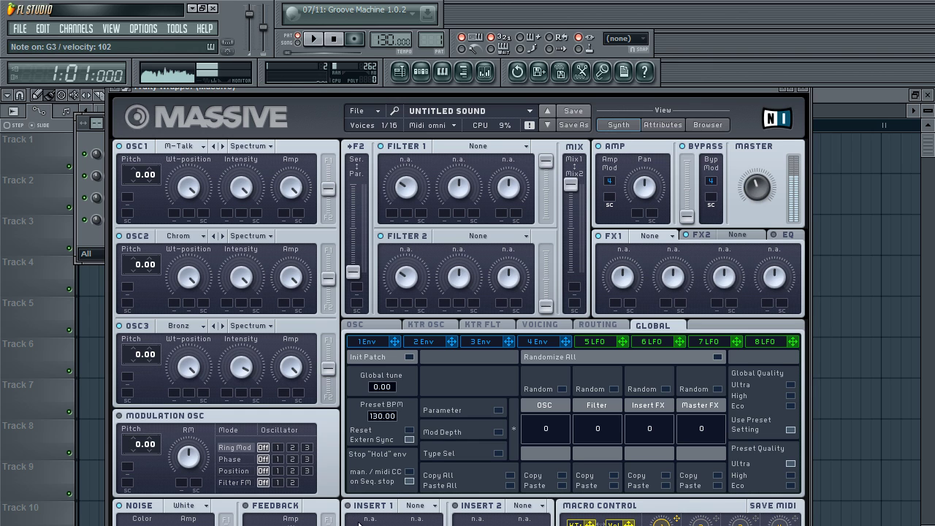
key("q")
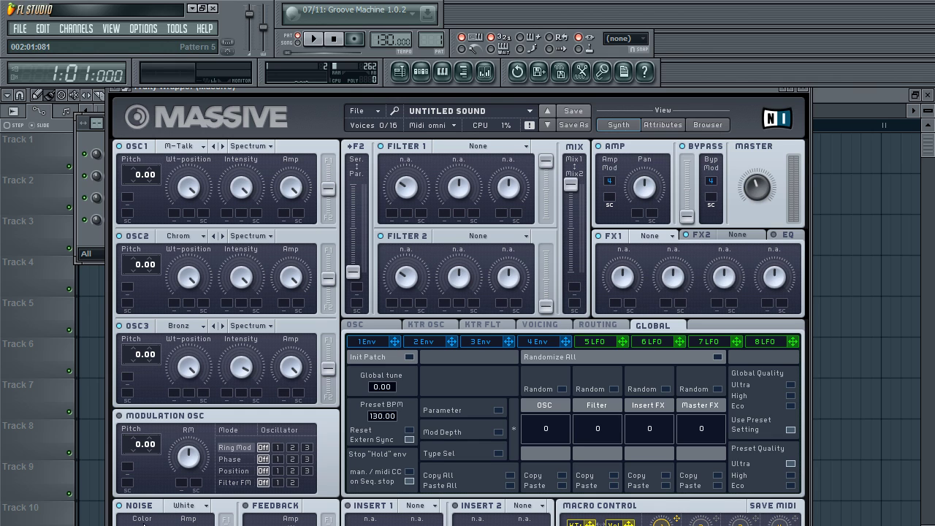
Set the noise type to Bright Noise and raise its Amp to about 0.64
left_click(204, 506)
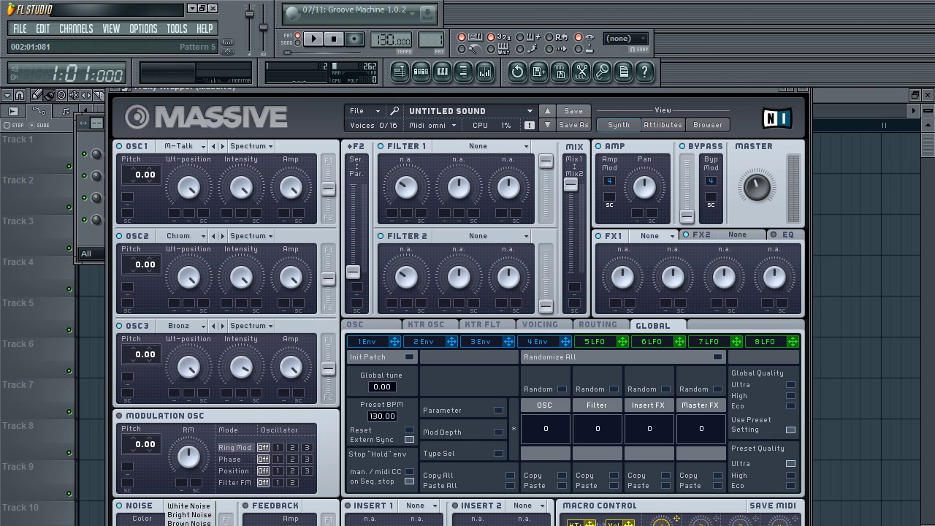
left_click(202, 515)
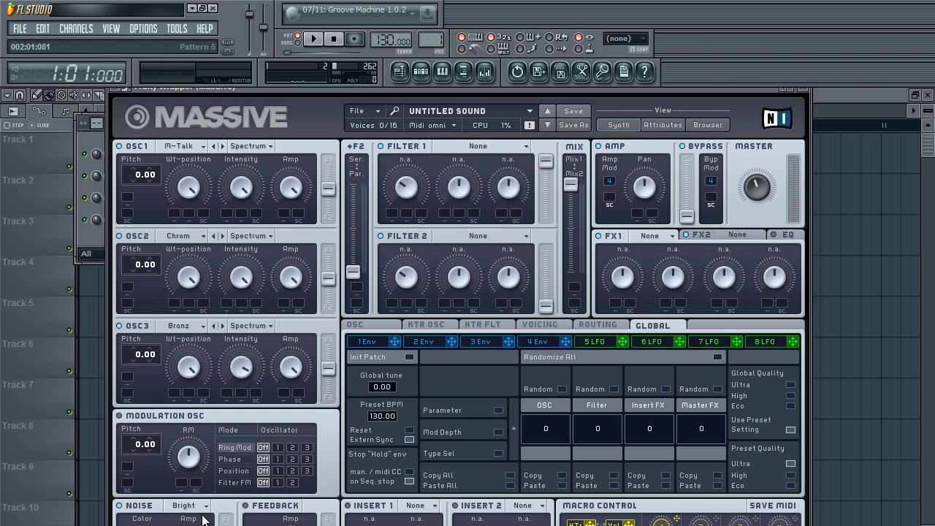
left_click_drag(204, 518, 205, 504)
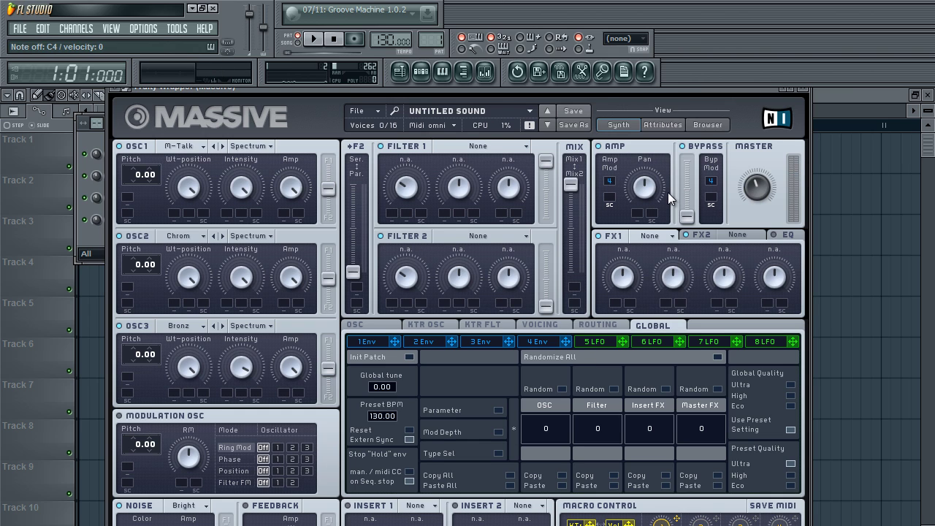
Route the Massive channel to mixer insert 3
left_click(805, 88)
left_click(491, 74)
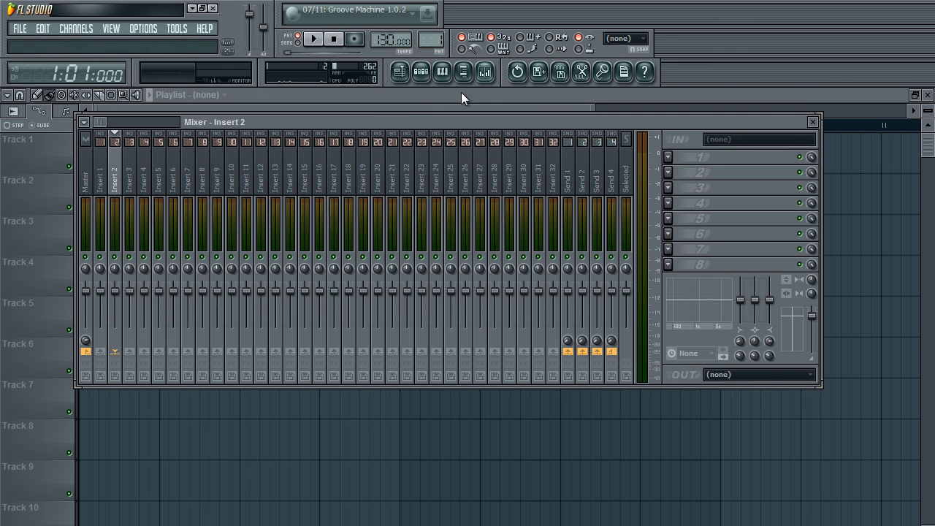
left_click(421, 71)
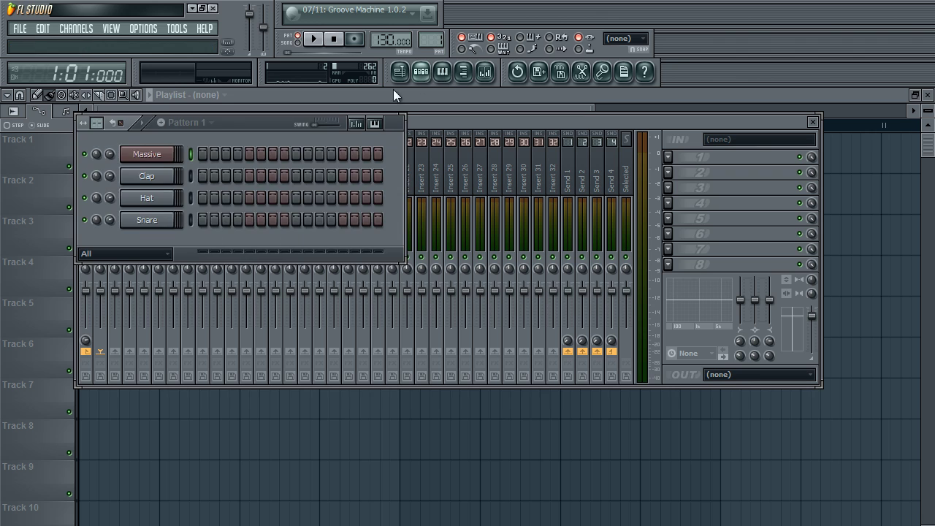
left_click(139, 160)
left_click(484, 73)
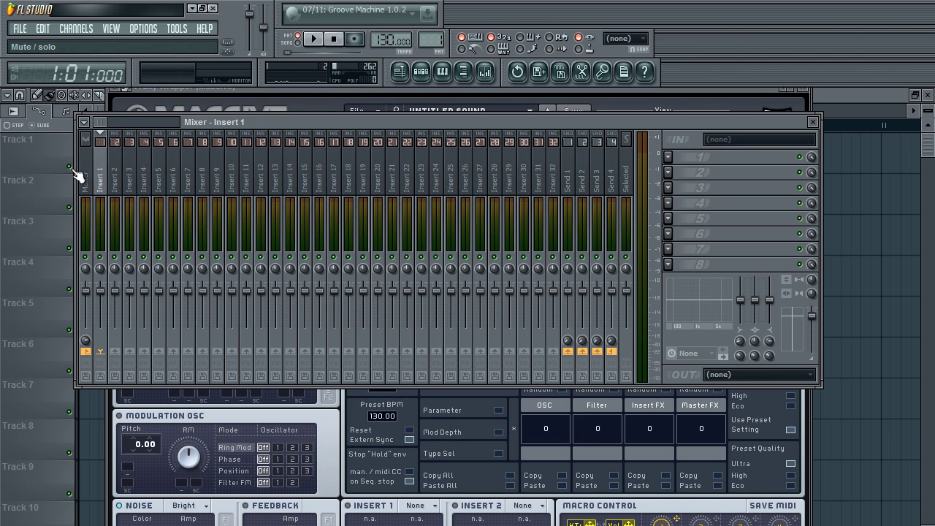
right_click(91, 183)
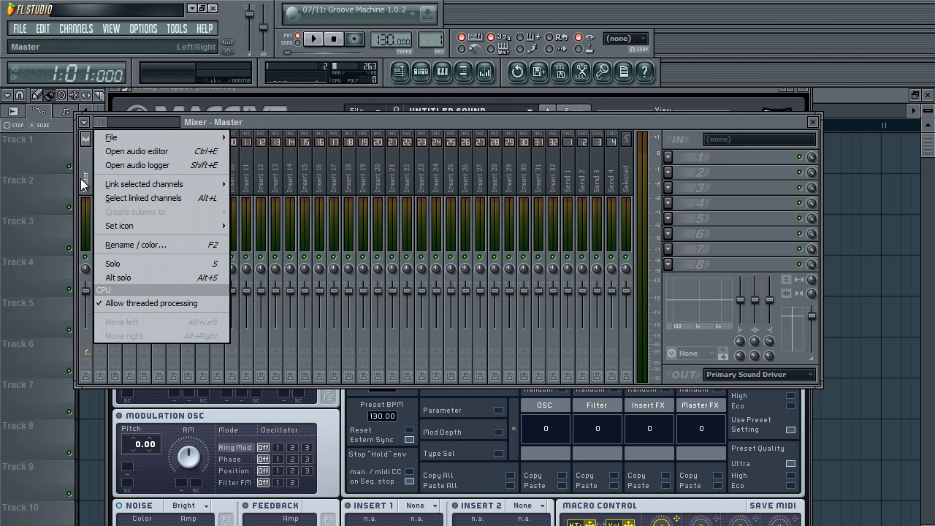
left_click(82, 184)
right_click(129, 184)
mouse_move(219, 184)
left_click(290, 186)
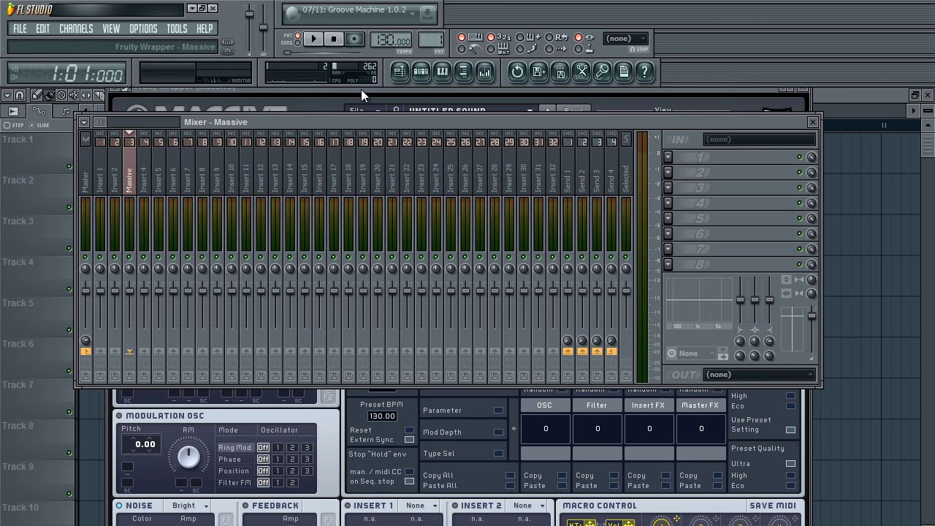
Add the VEC3 Bassdrums Clubby 001 kick, route it to insert 1, and select the Massive track
left_click(421, 71)
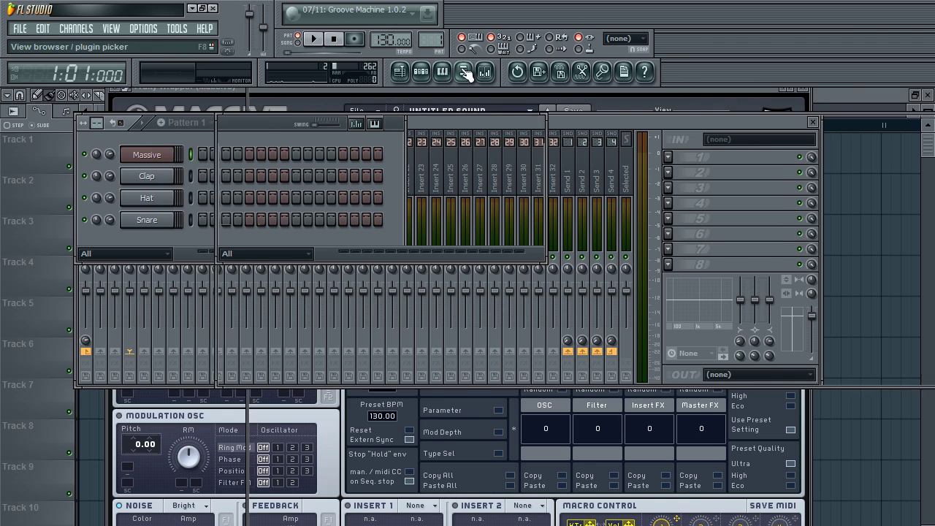
left_click(464, 71)
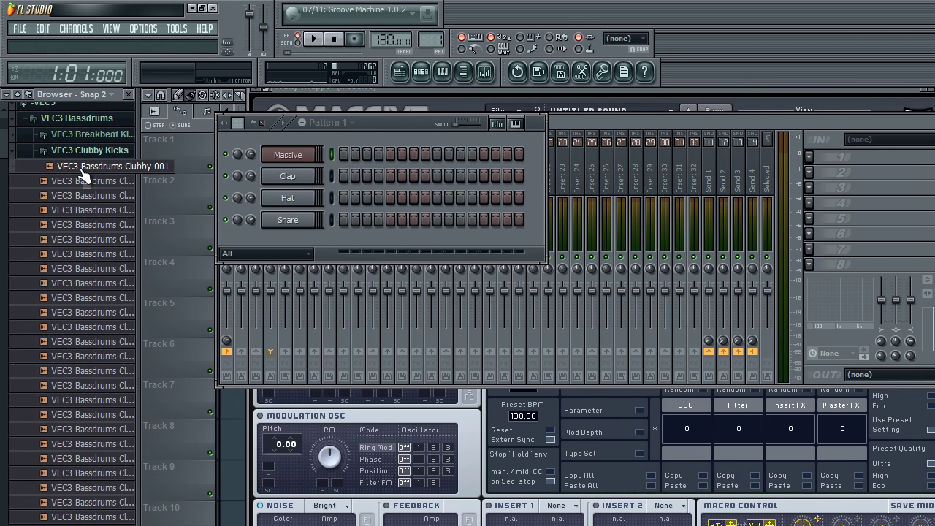
left_click_drag(84, 175, 292, 143)
left_click(129, 94)
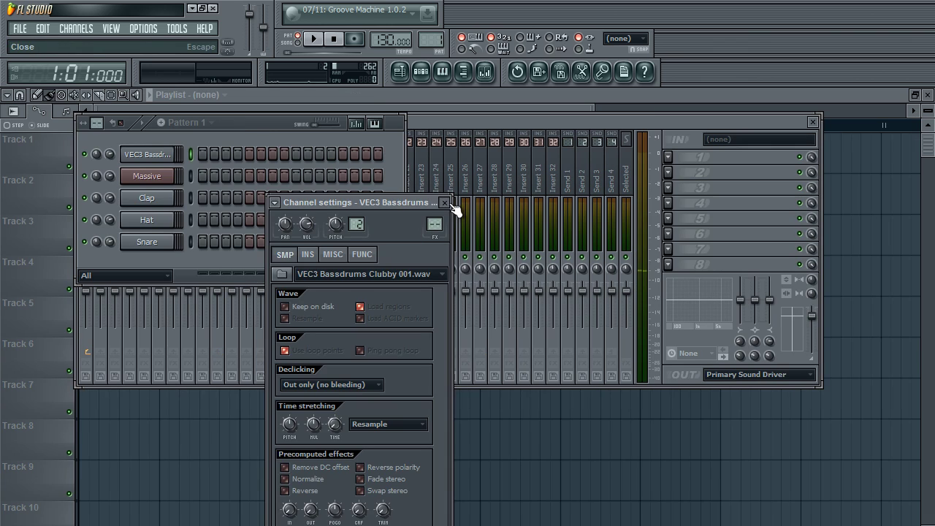
left_click(445, 202)
left_click(149, 154)
left_click(484, 71)
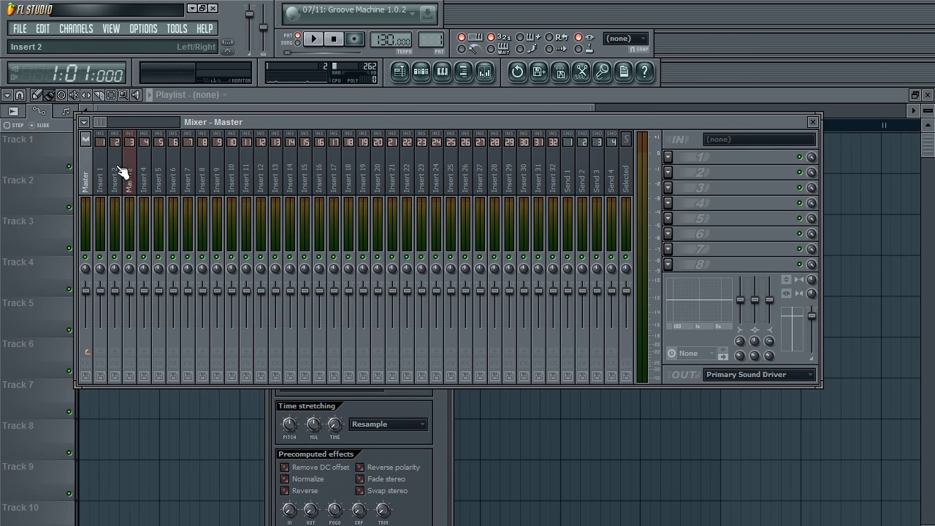
right_click(104, 169)
mouse_move(230, 183)
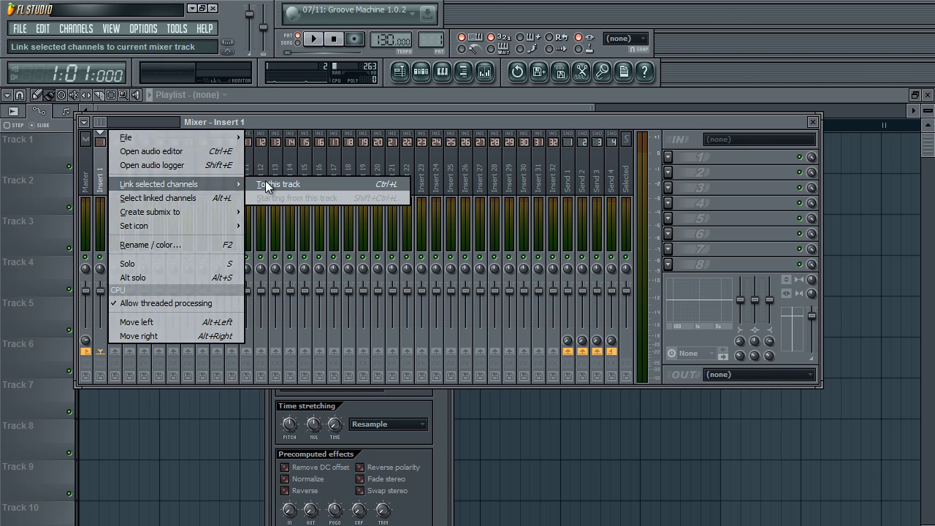
left_click(265, 182)
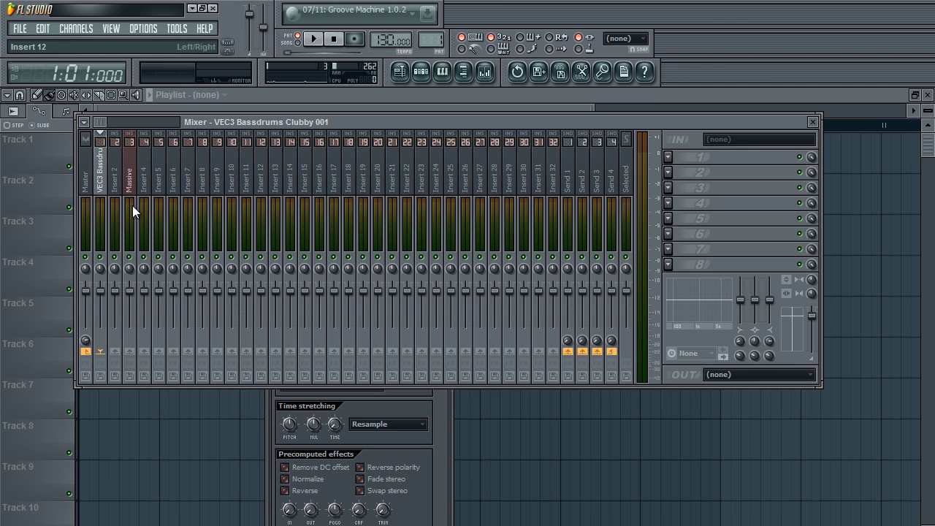
left_click(336, 413)
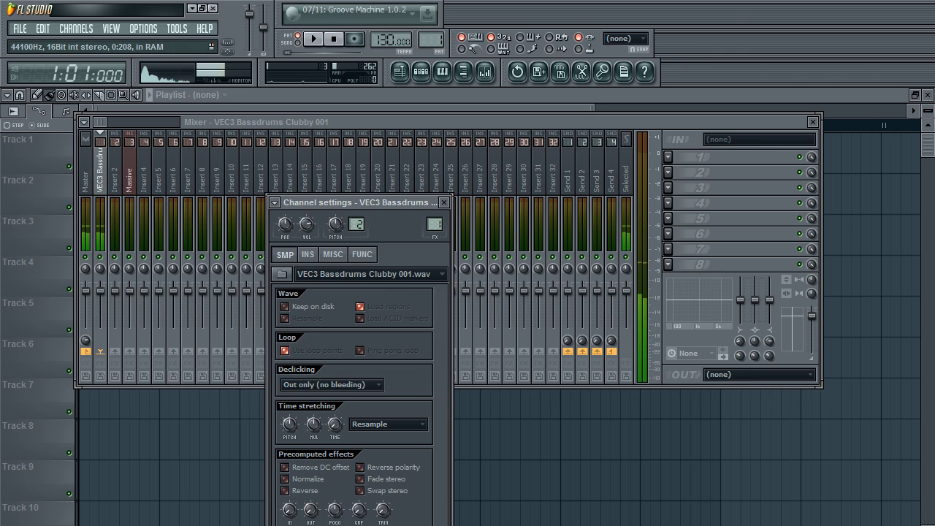
left_click(137, 188)
Load Ohmicide into FX slot 1 of the Massive mixer track, then close its window
left_click(422, 74)
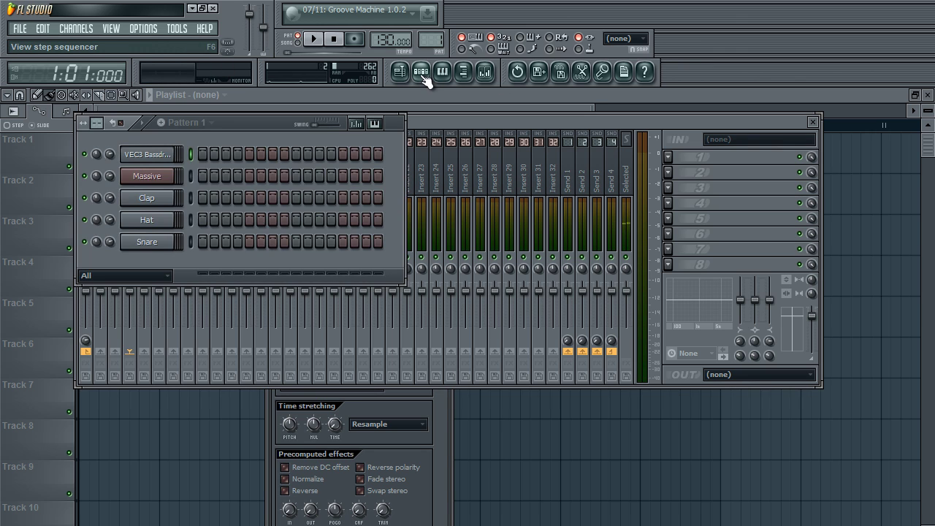
left_click(422, 73)
left_click(666, 155)
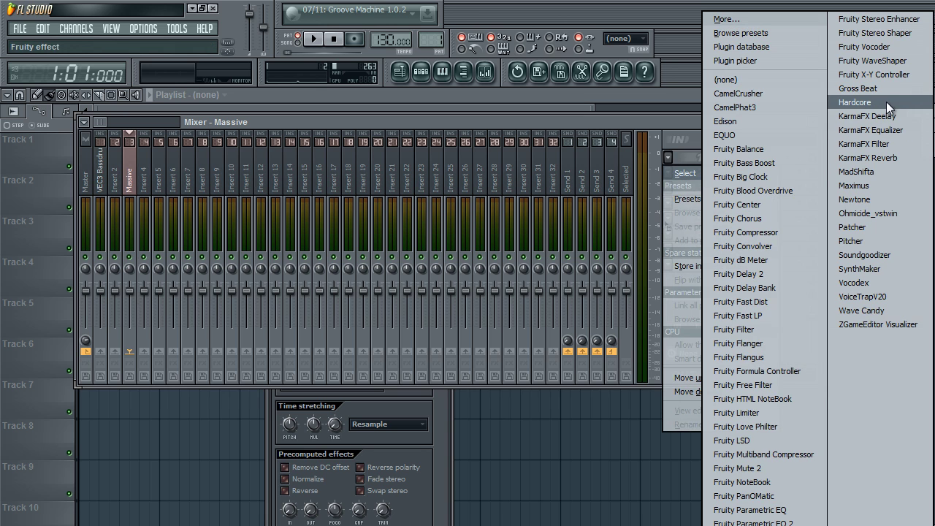
left_click(874, 213)
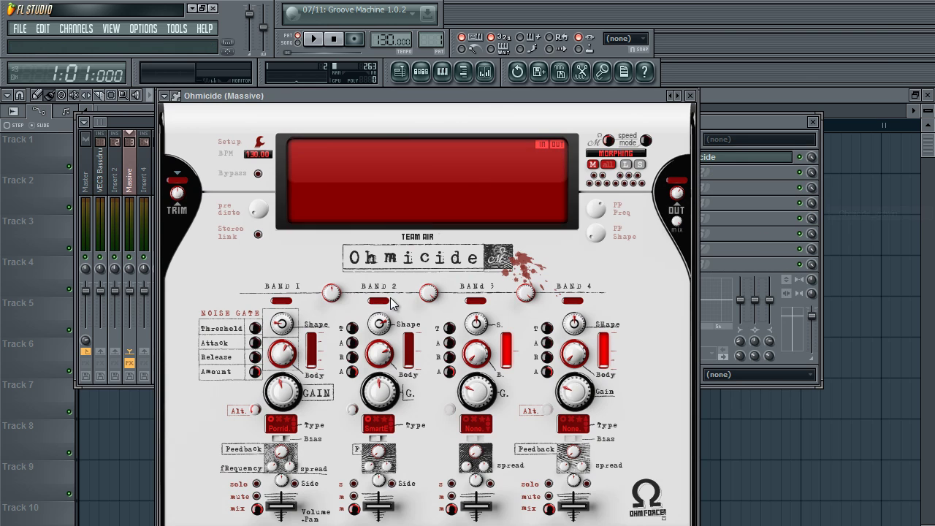
left_click_drag(408, 98, 434, 83)
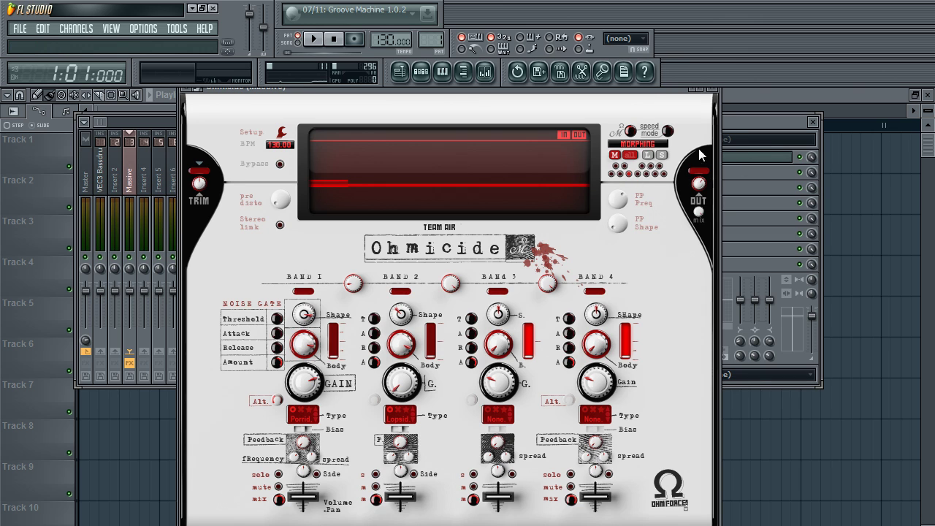
left_click(718, 92)
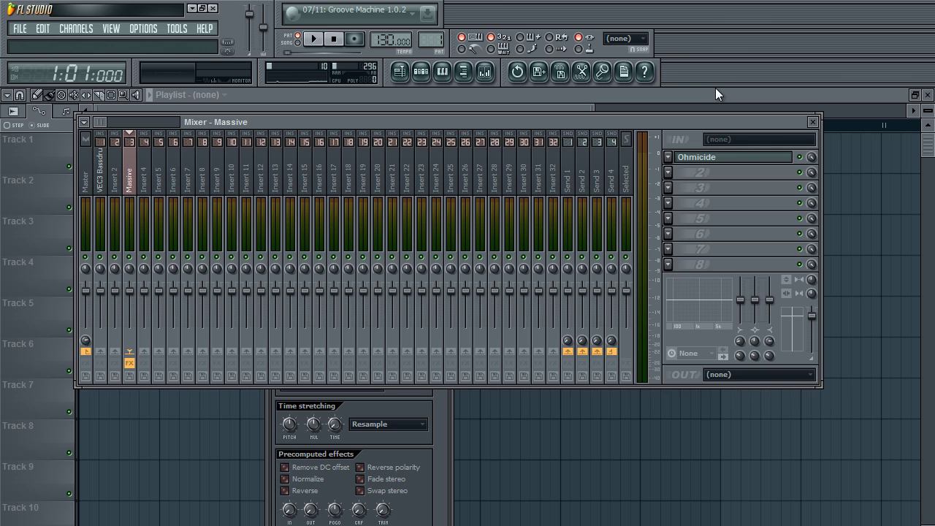
Load CamelCrusher into FX slot 2 of the Massive track
left_click(423, 79)
left_click_drag(529, 121, 529, 118)
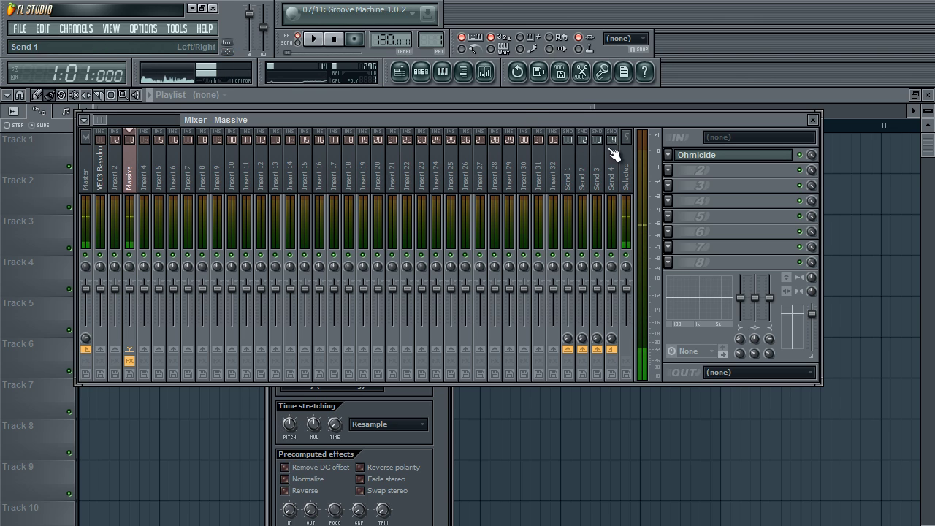
left_click(668, 171)
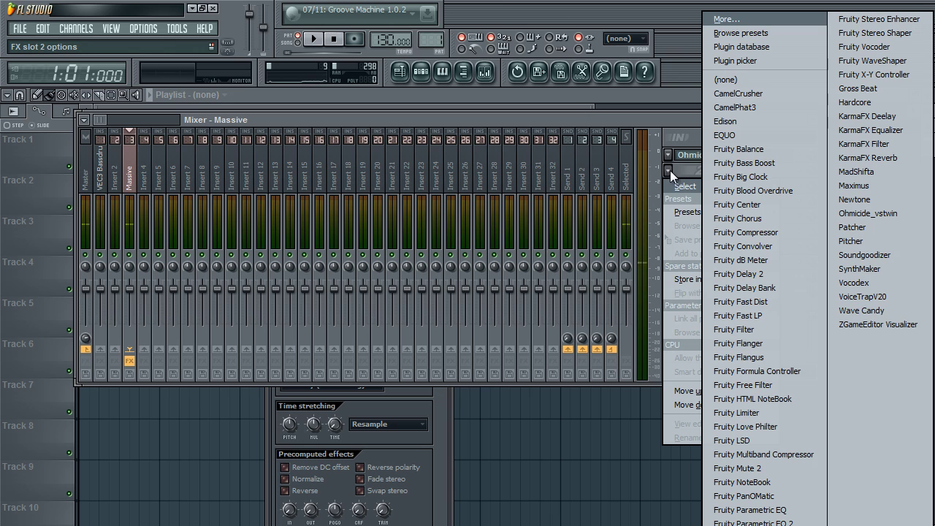
left_click(729, 94)
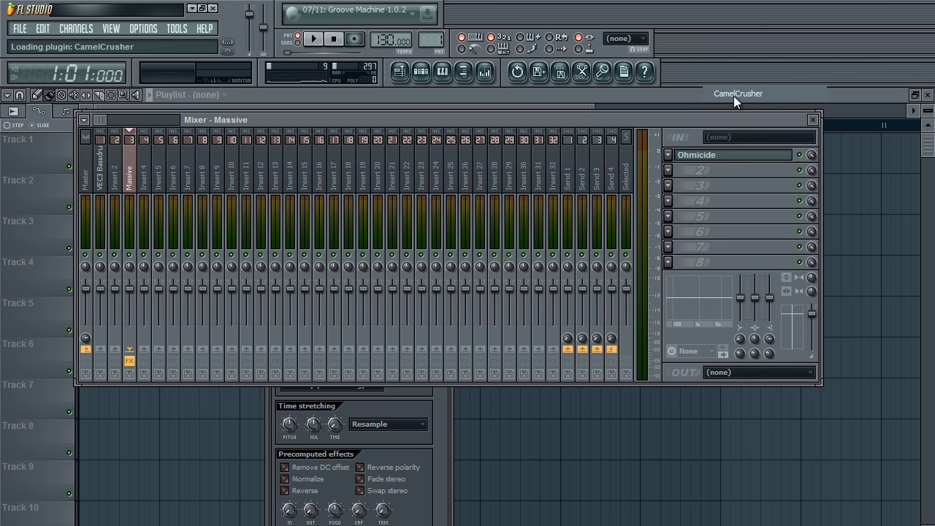
left_click_drag(396, 133, 433, 111)
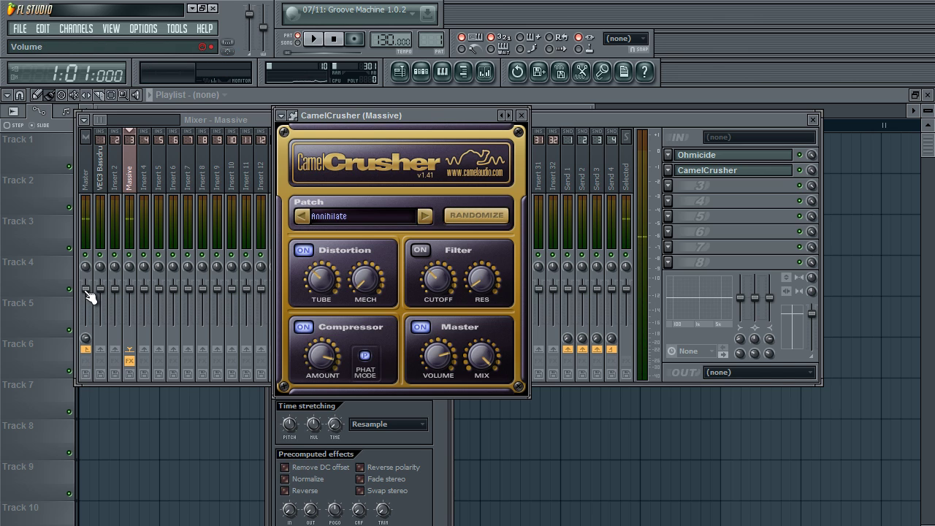
Lower the Master fader to about -7.3 dB
left_click_drag(86, 296, 86, 314)
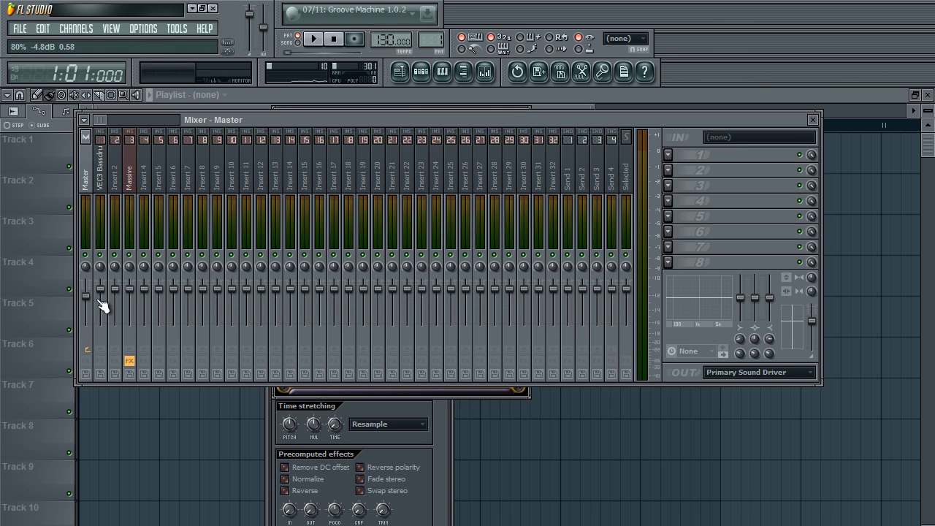
left_click(134, 296)
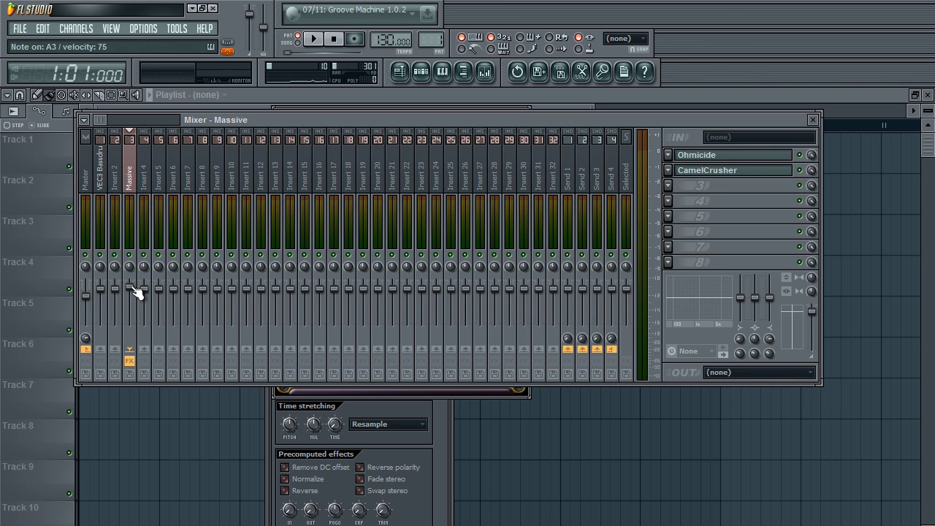
left_click(705, 172)
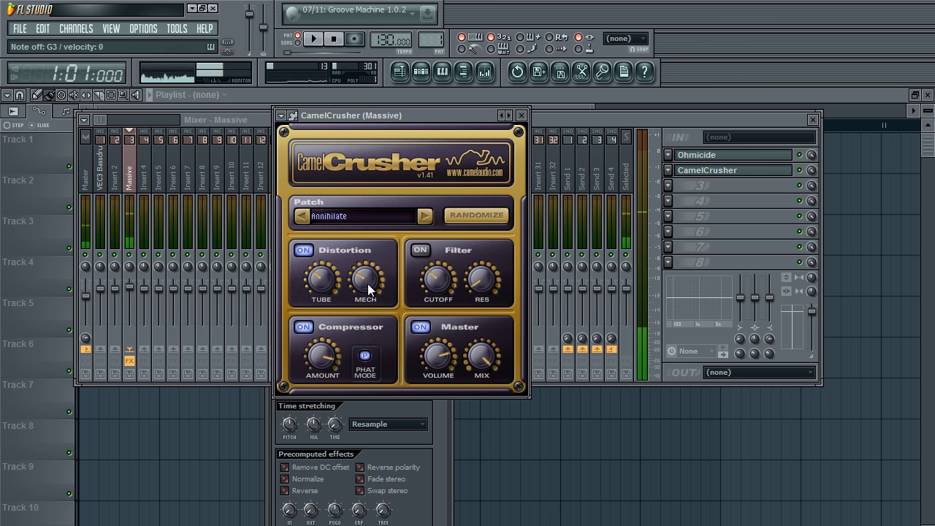
left_click(91, 309)
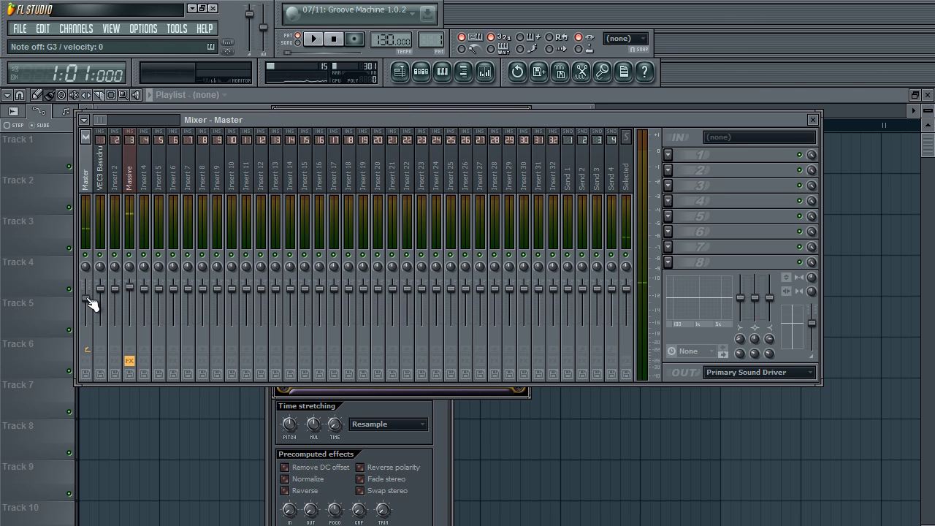
left_click_drag(90, 303, 92, 308)
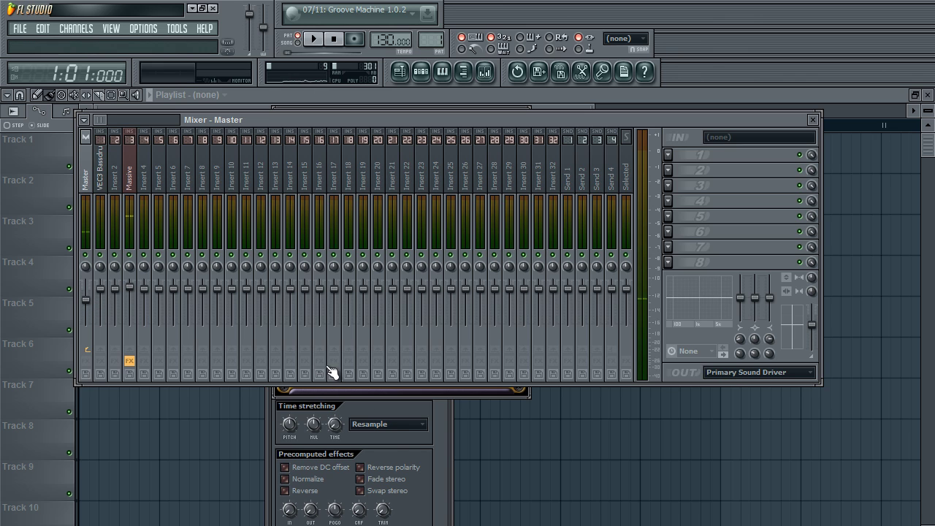
Close the kick's channel settings and reopen the Massive synth editor
left_click(443, 429)
left_click(444, 202)
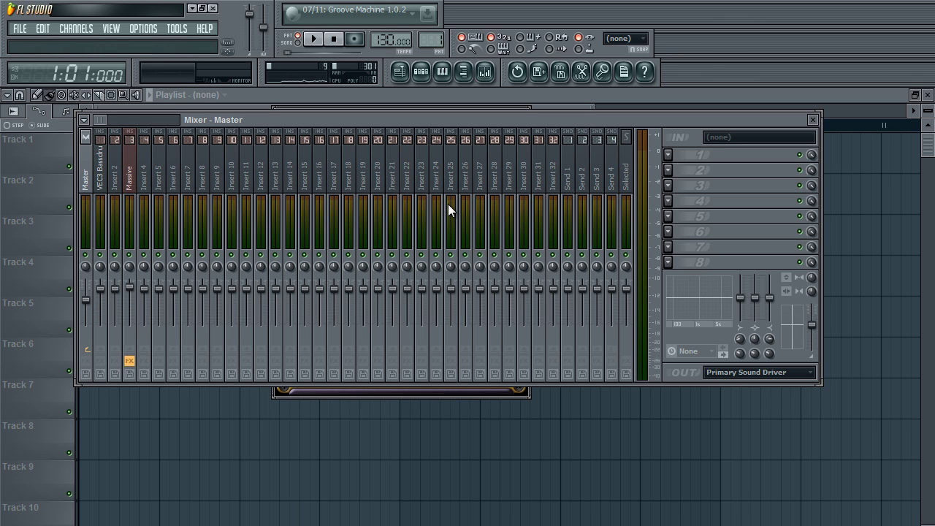
left_click(421, 71)
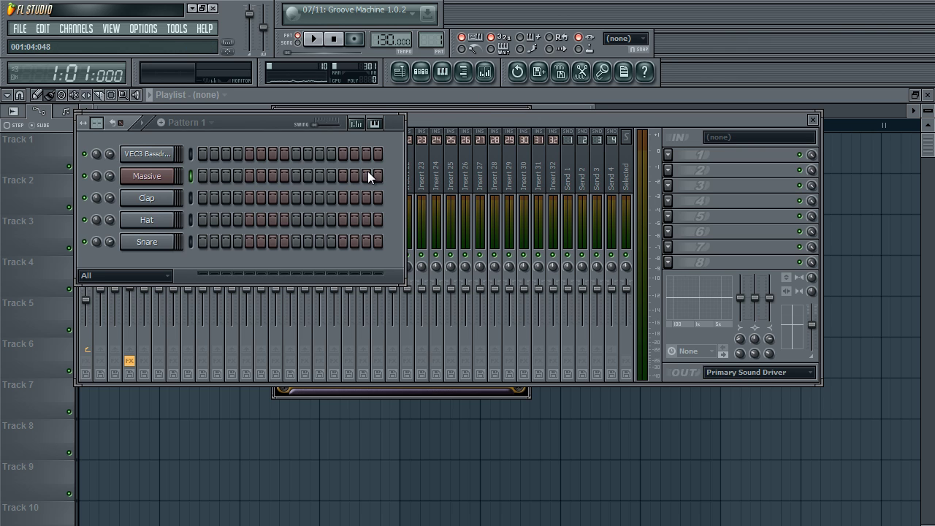
left_click(174, 179)
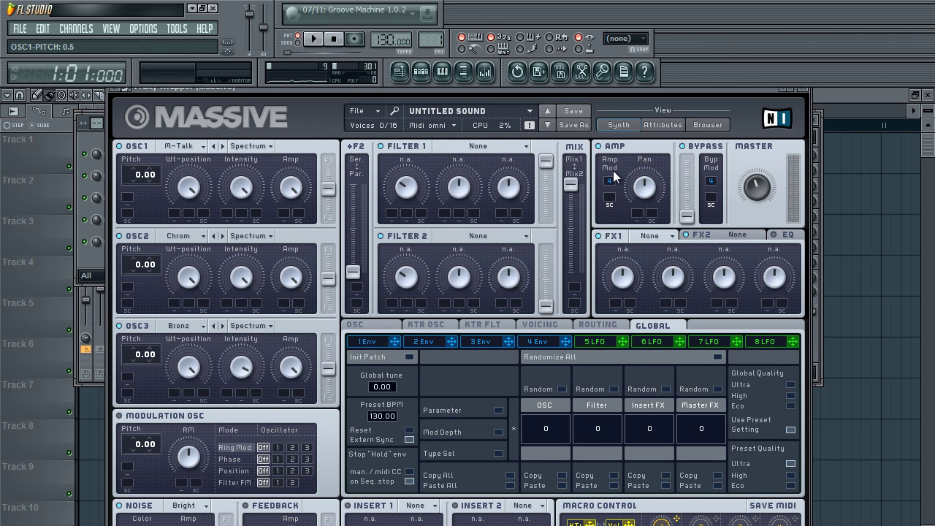
Load Fruity Parametric EQ 2 into slot 3 and make band 1 a high-pass at about 29 Hz
left_click(805, 88)
left_click(528, 117)
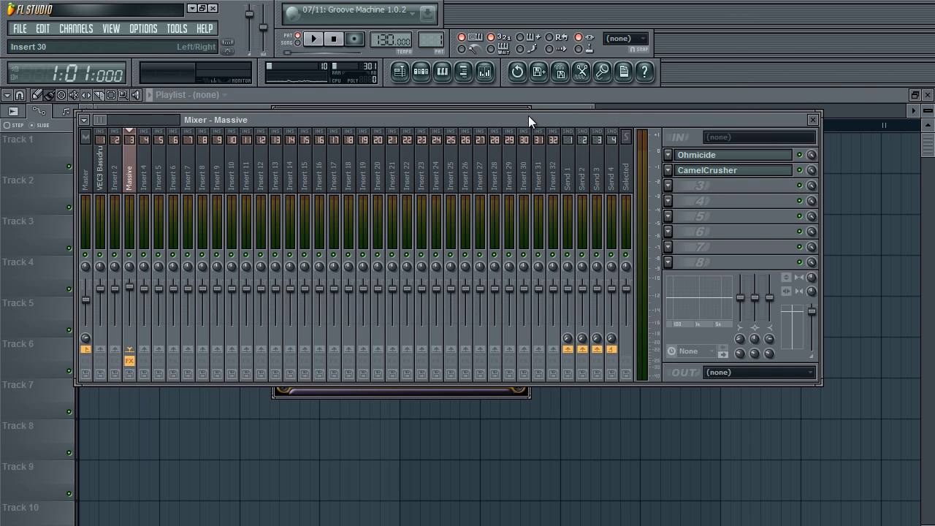
left_click(667, 185)
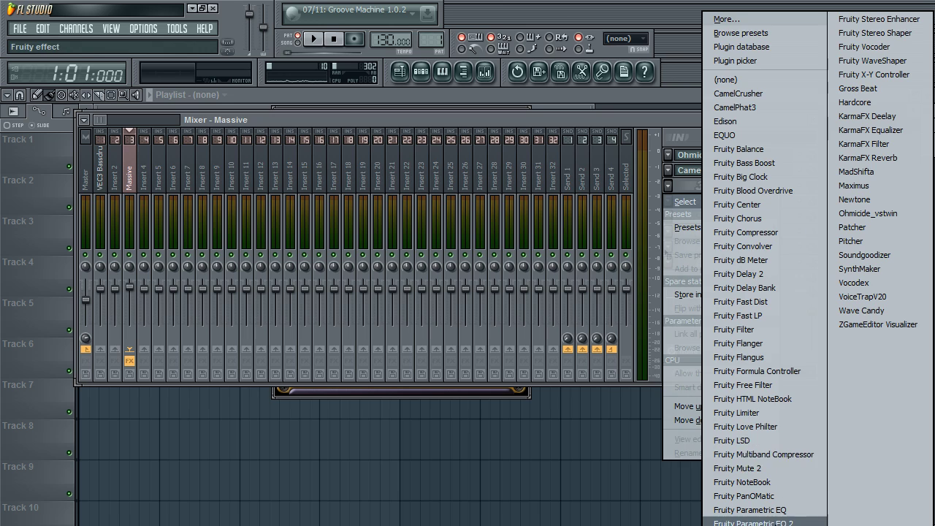
left_click(752, 522)
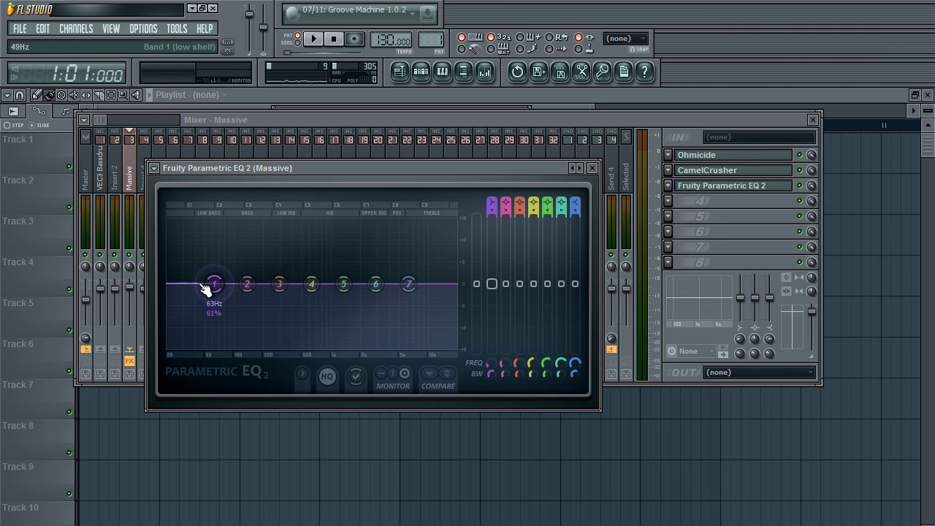
left_click_drag(206, 288, 170, 288)
scroll(491, 205, "down", 2)
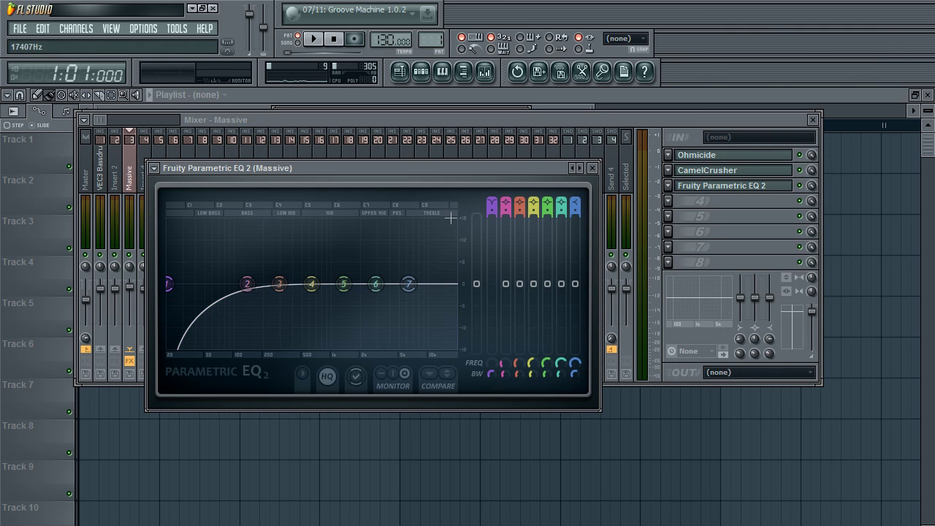
scroll(492, 213, "down", 1)
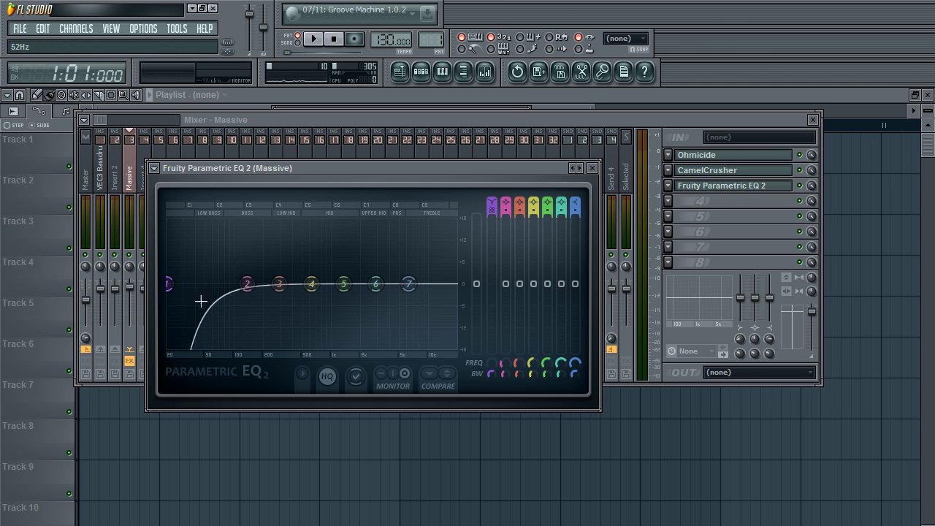
scroll(493, 207, "up", 1)
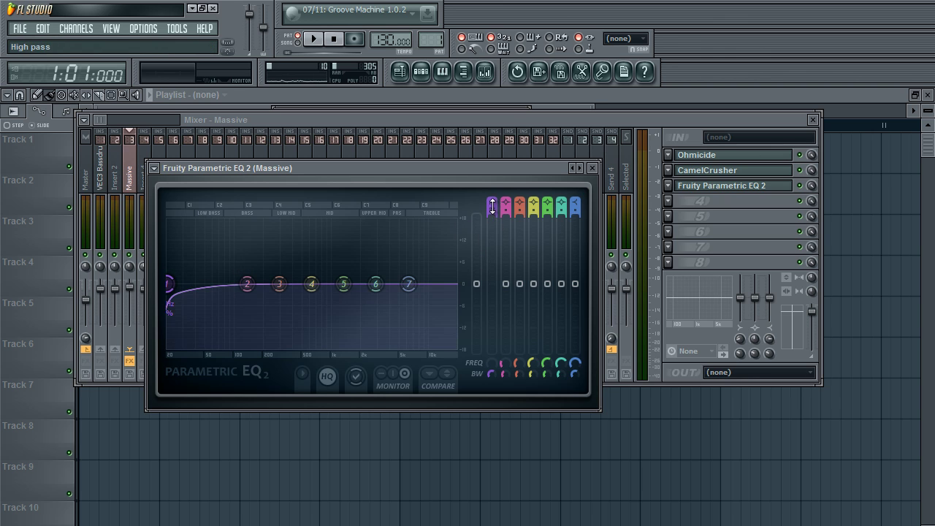
mouse_move(192, 286)
left_mouse_down()
mouse_move(207, 276)
mouse_move(188, 286)
left_mouse_up()
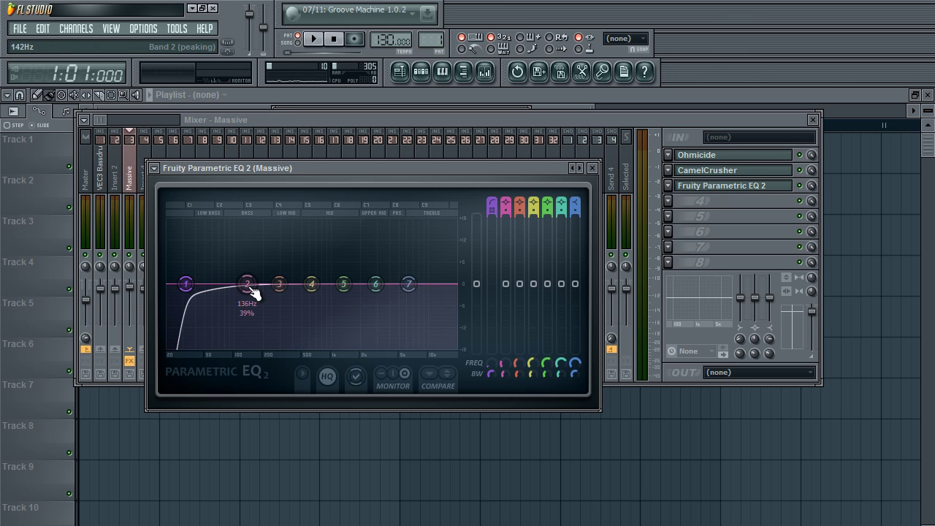
Boost the bass band around 85 Hz and cut the top end with band 7
left_click_drag(254, 291, 346, 286)
left_click_drag(410, 284, 464, 341)
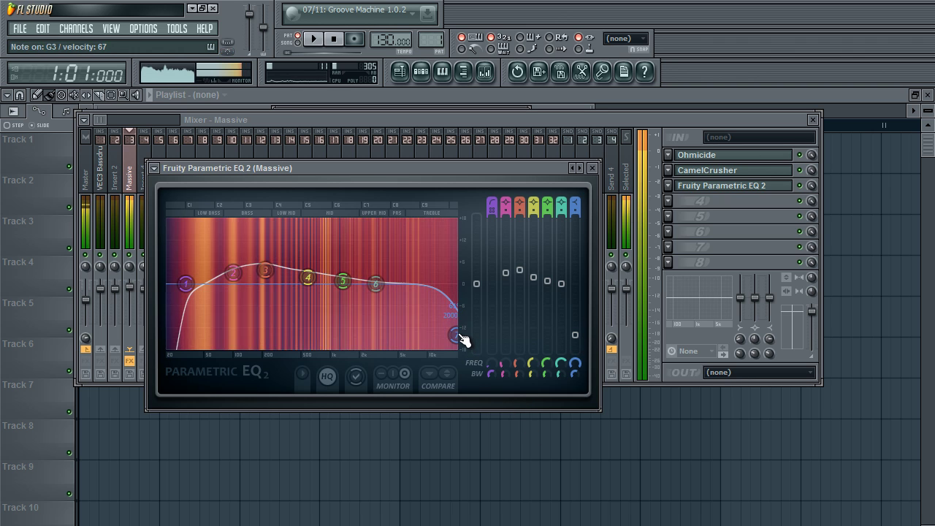
left_click(134, 301)
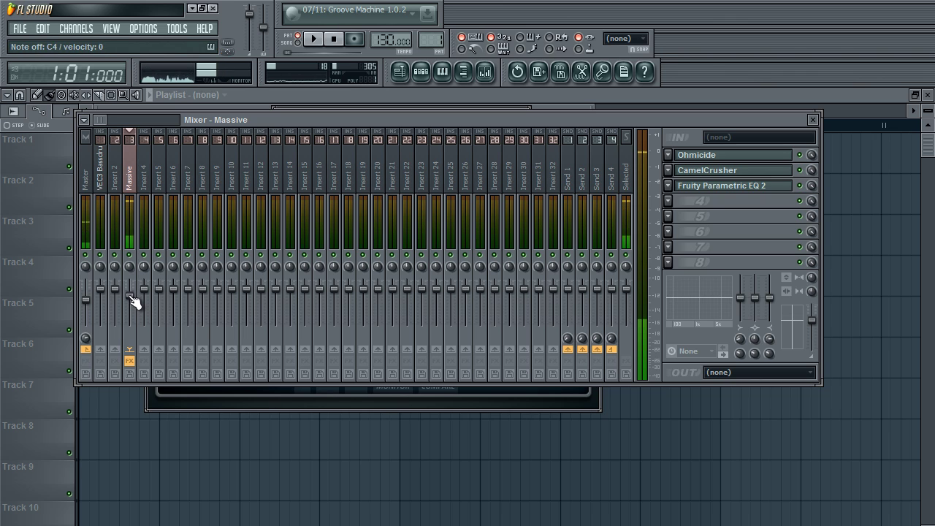
scroll(133, 301, "down", 2)
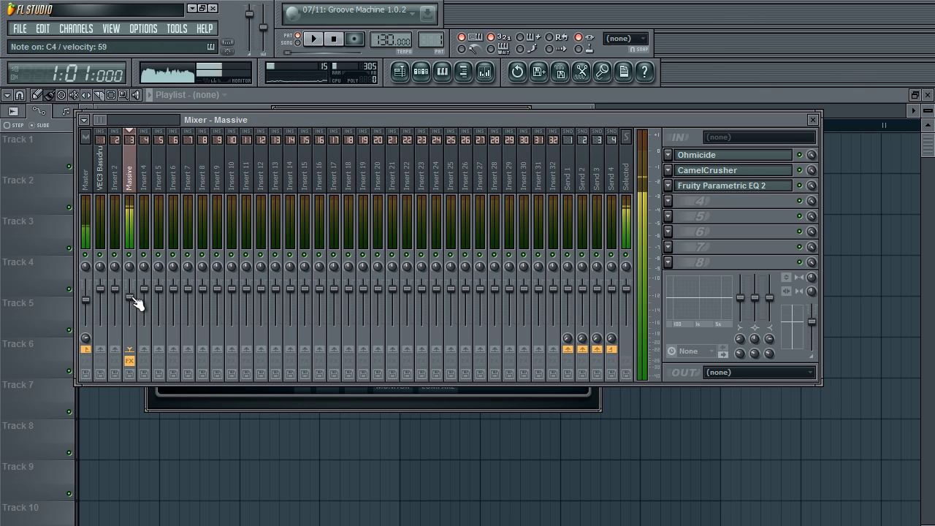
left_click(667, 200)
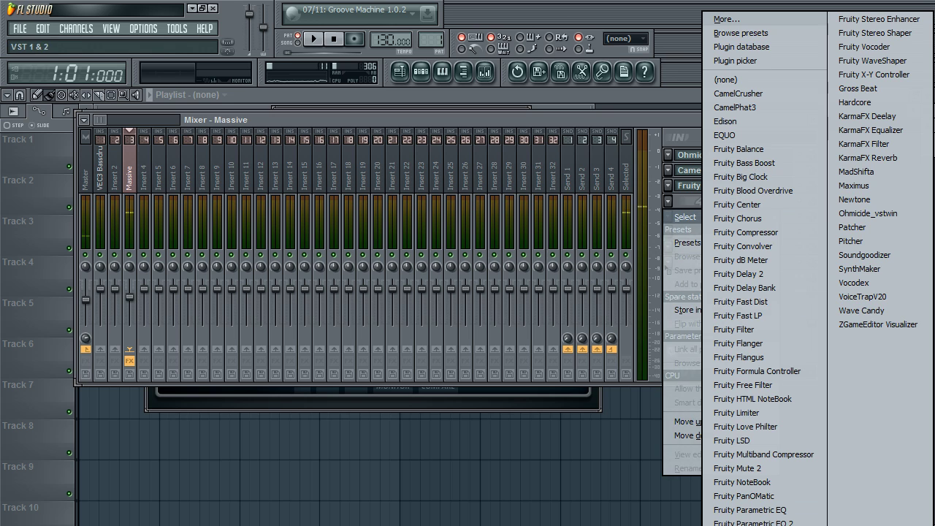
Load Fruity Reeverb 2 into slot 4 and apply its Small Studio preset
left_click(752, 520)
left_click_drag(309, 291, 363, 175)
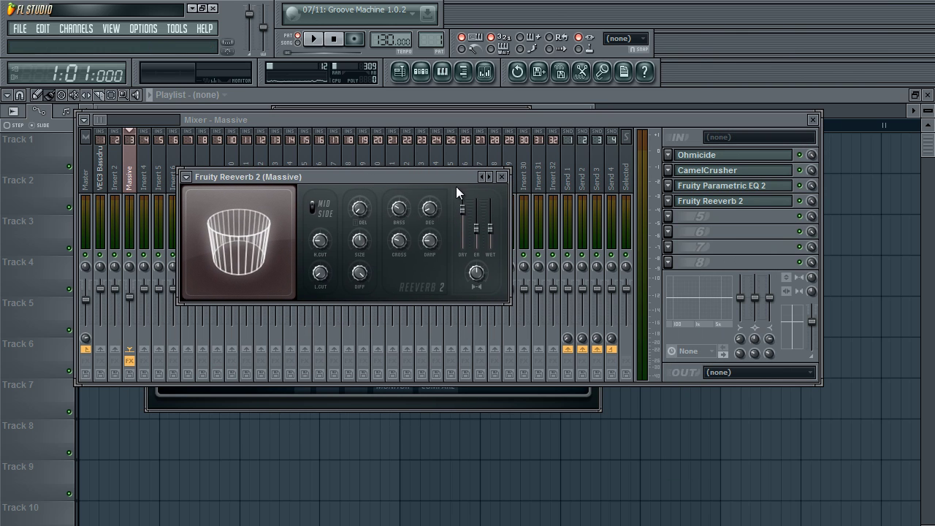
right_click(494, 181)
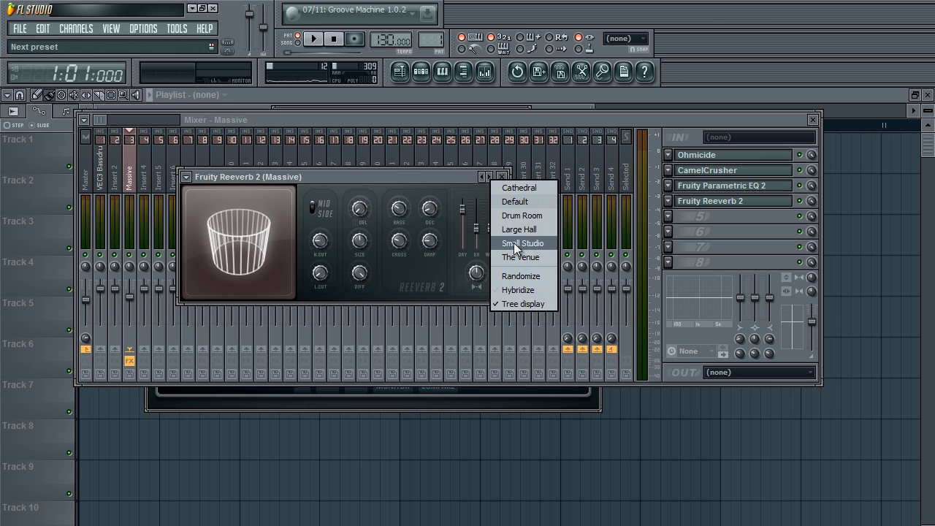
left_click(513, 244)
left_click(501, 176)
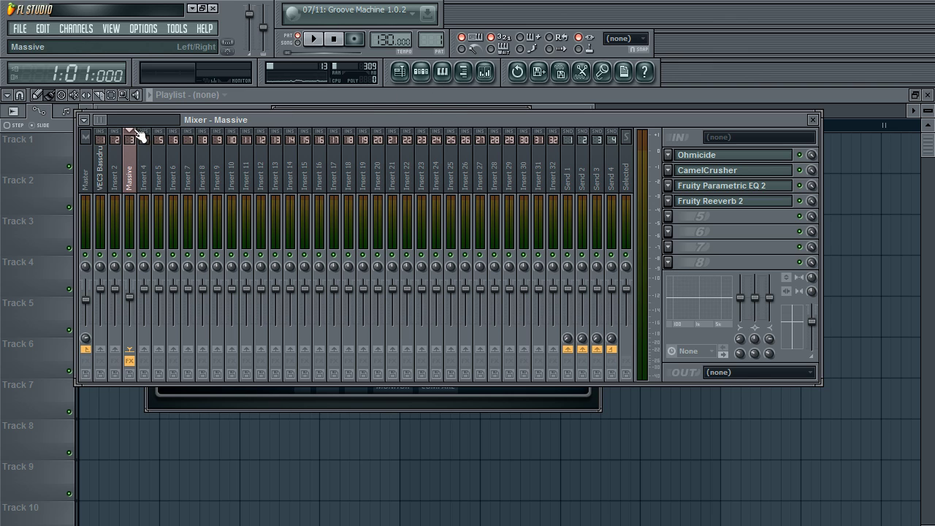
Select the bass drum's Insert 1 track and load Fruity Parametric EQ 2 into slot 1
left_click(104, 178)
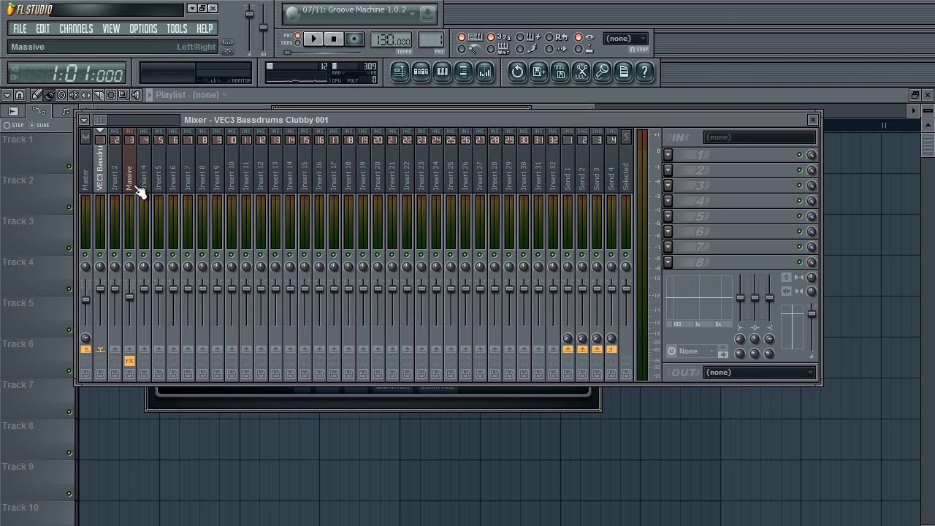
left_click(136, 176)
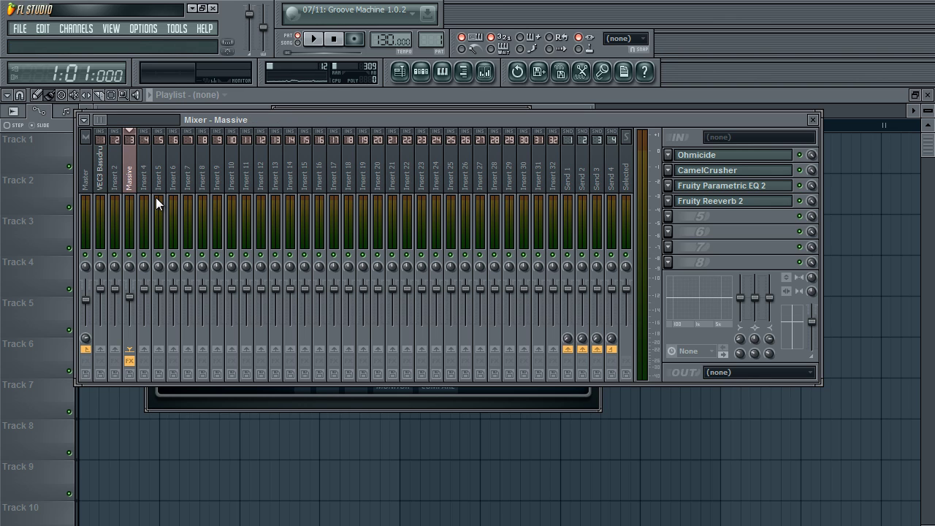
left_click(109, 188)
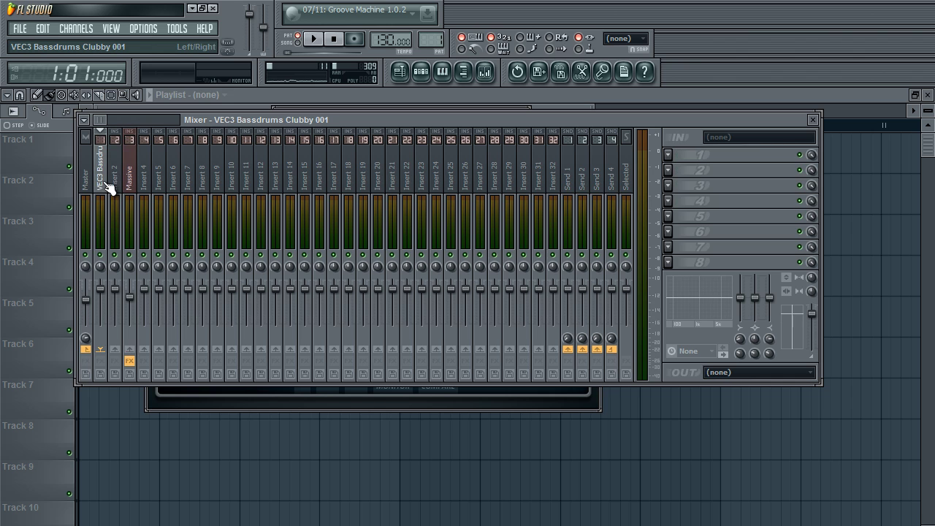
left_click(667, 154)
mouse_move(685, 171)
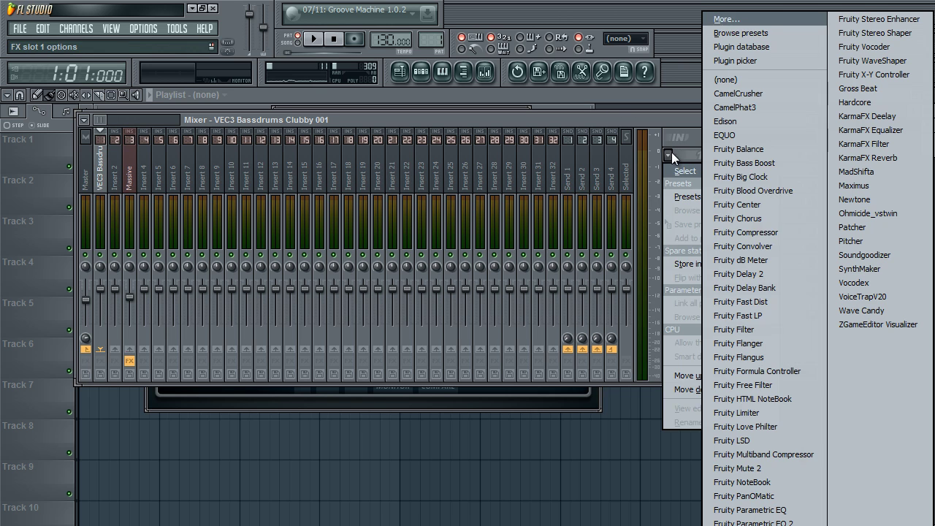
left_click(752, 522)
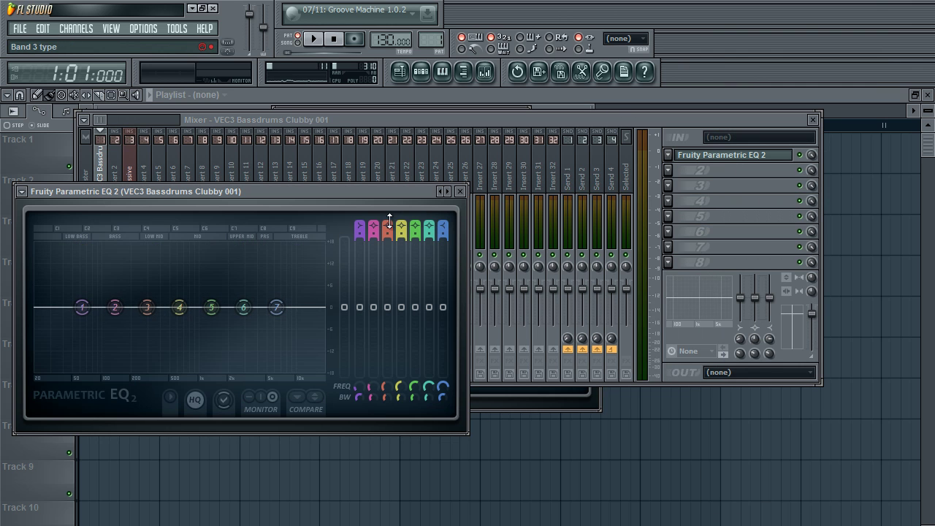
scroll(359, 229, "up", 3)
scroll(360, 229, "up", 1)
High-pass the kick at about 45 Hz, boost the low bands, and lift band 6 around 2.9 kHz
left_click_drag(86, 307, 72, 308)
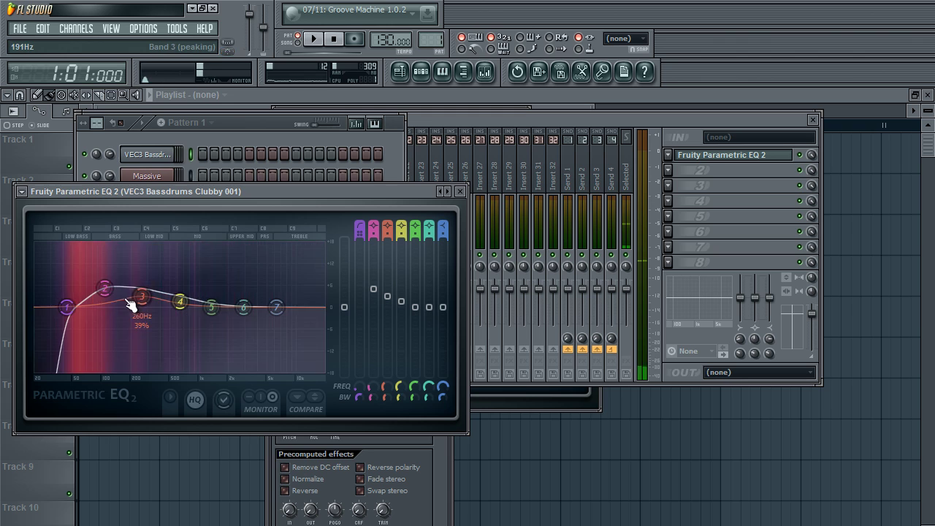
left_click_drag(130, 302, 106, 291)
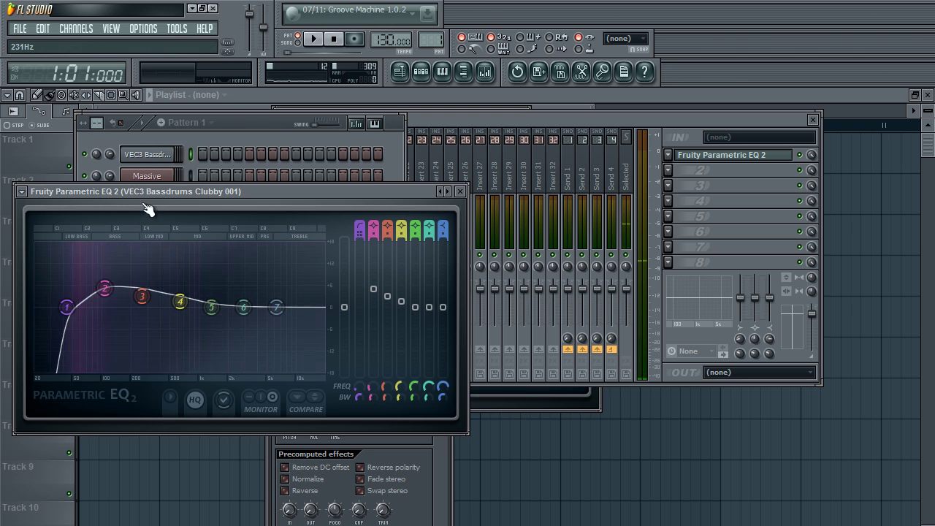
left_click(114, 152)
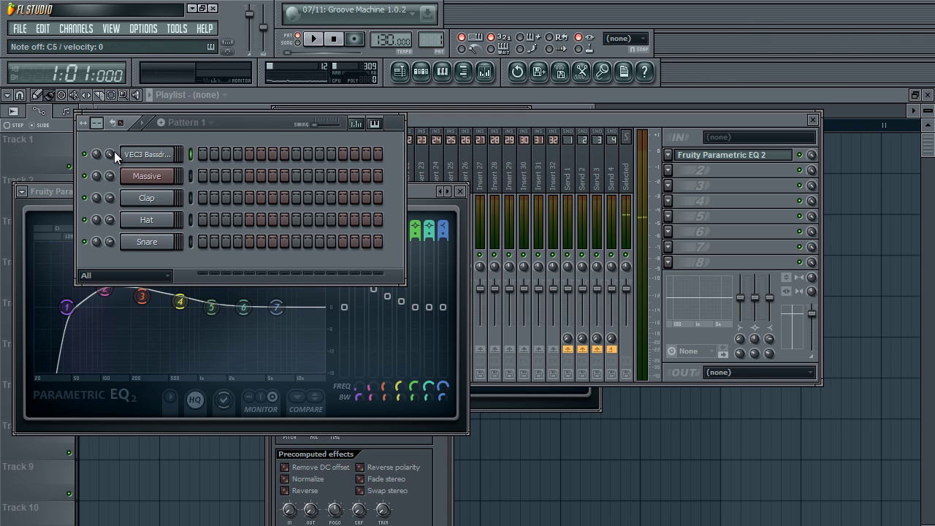
left_click(139, 307)
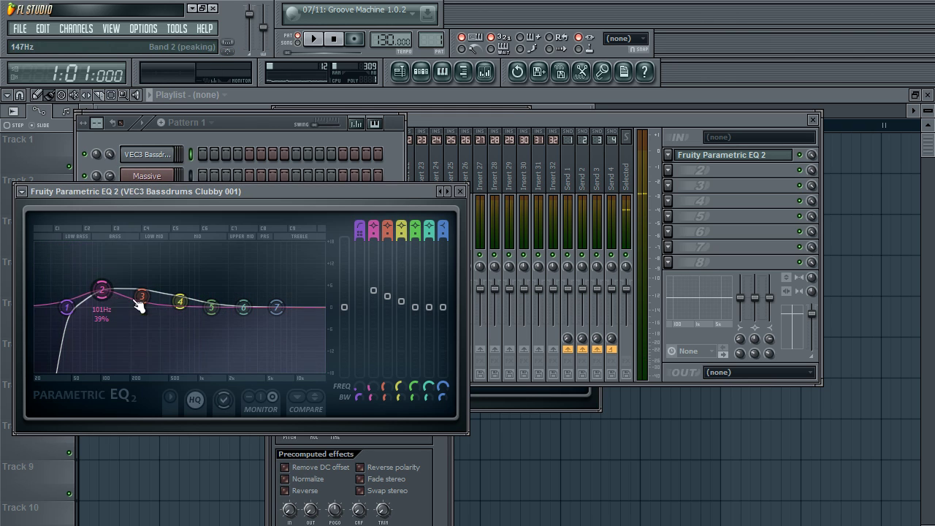
left_click_drag(180, 302, 126, 285)
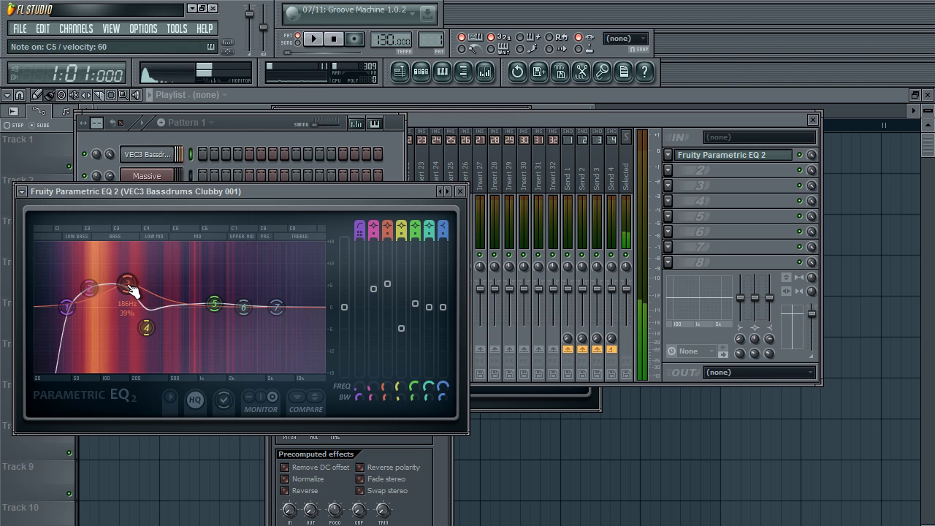
left_click_drag(214, 303, 243, 295)
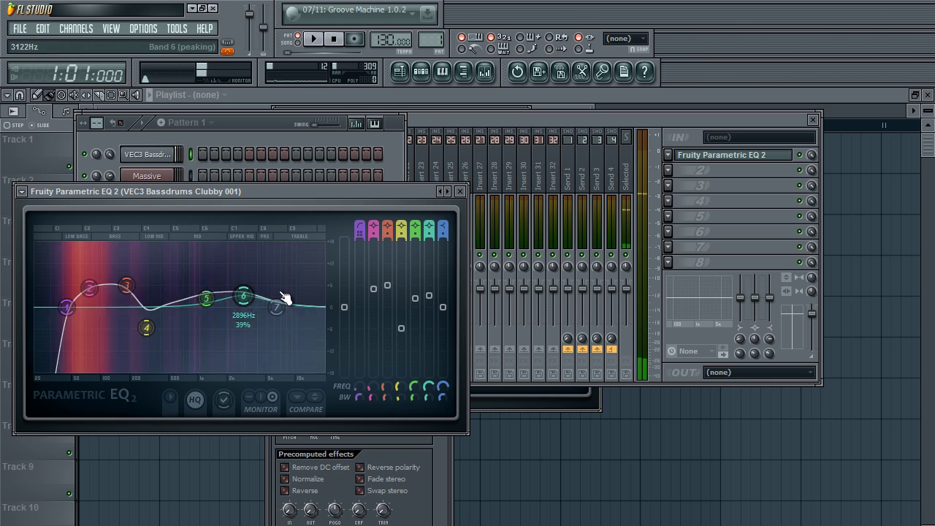
left_click(459, 192)
left_click(414, 146)
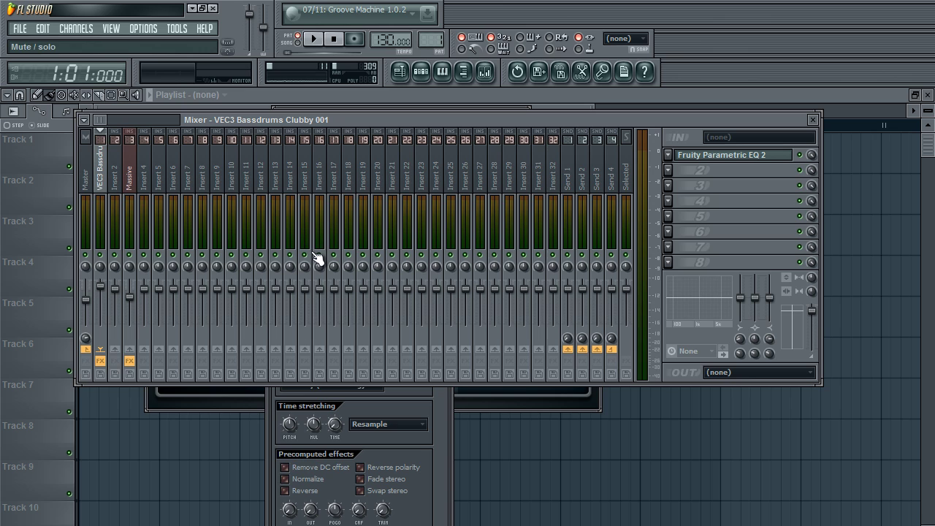
Route a send from the bass drum mixer track to the Massive insert for sidechaining
left_click(132, 179)
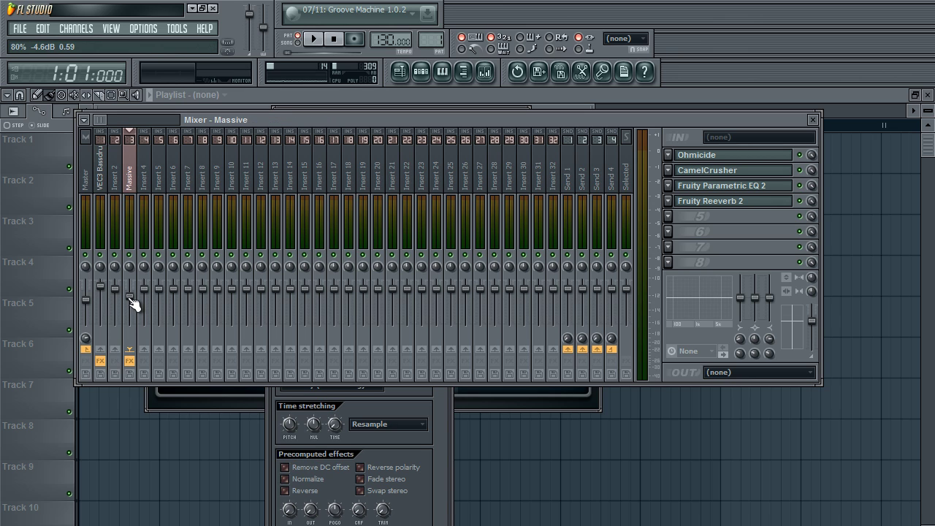
left_click(100, 188)
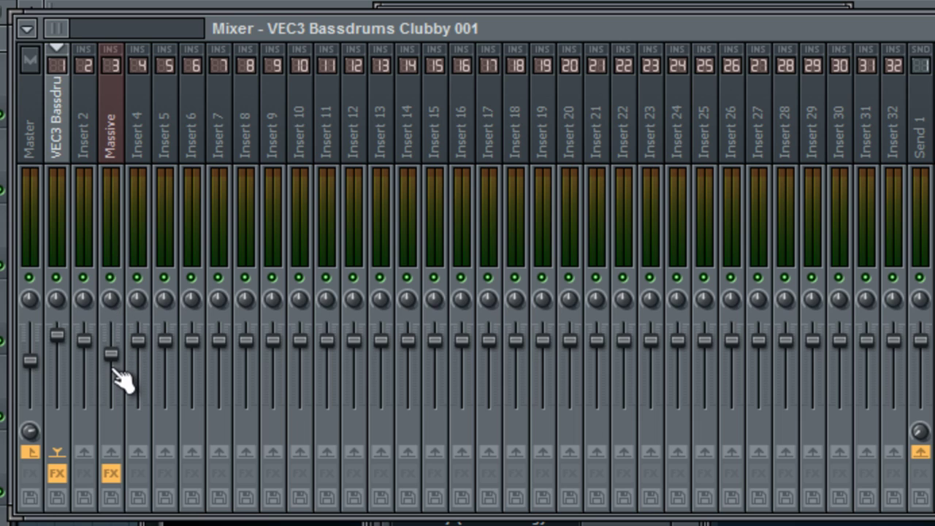
left_click(111, 452)
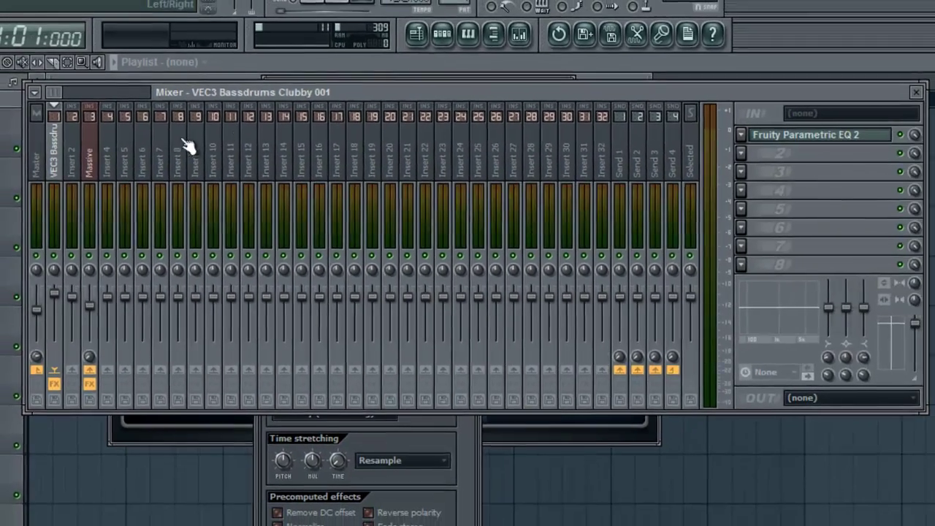
Load Fruity Limiter into the next empty FX slot on the Massive insert
left_click(89, 164)
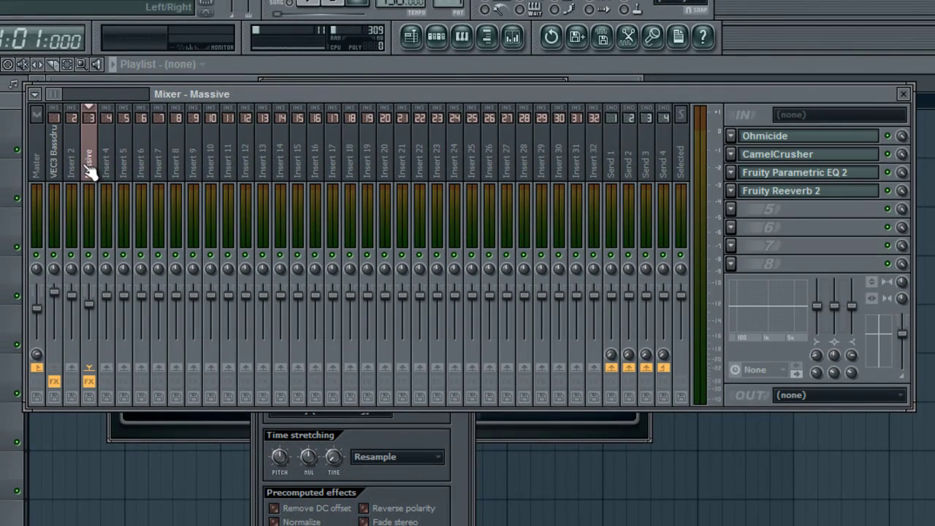
left_click(731, 208)
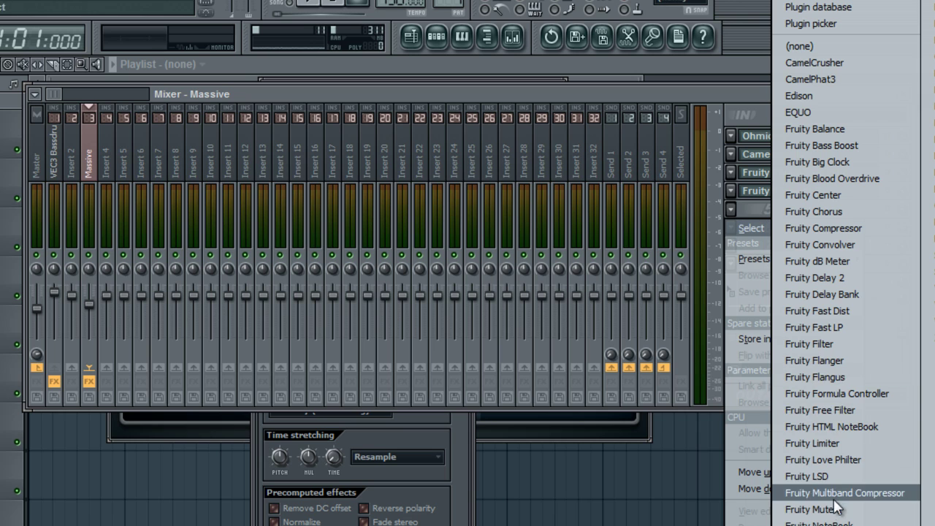
left_click(851, 444)
left_click_drag(416, 348, 478, 142)
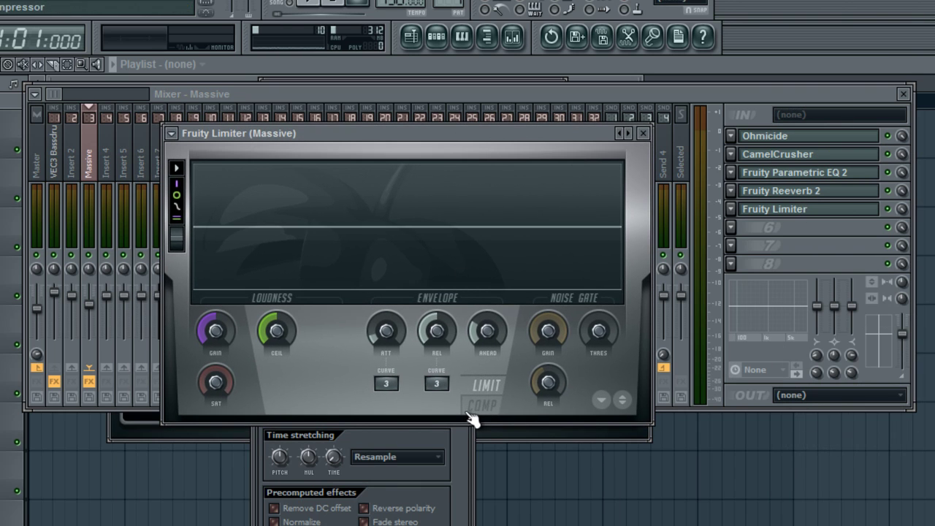
Put the limiter in compressor mode sidechained from the kick, with lower threshold, higher ratio and softer knee
left_click(484, 406)
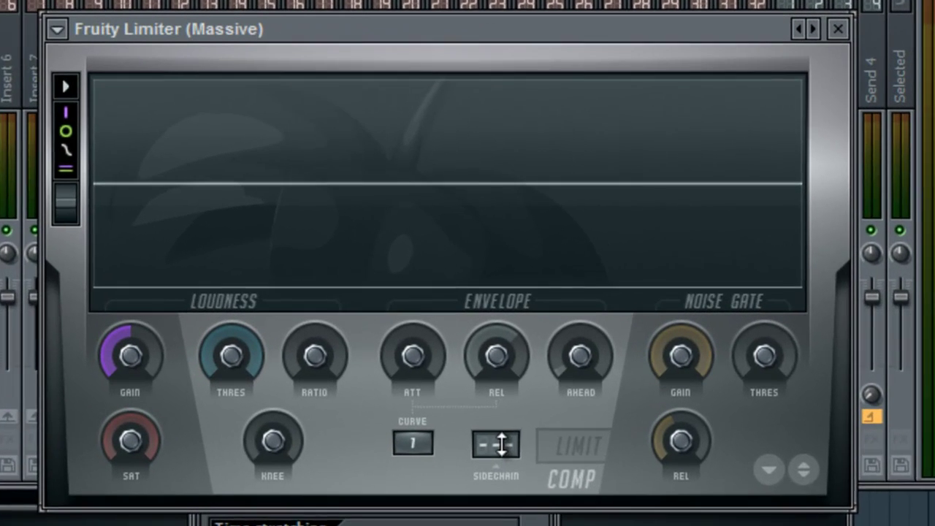
scroll(501, 445, "up", 1)
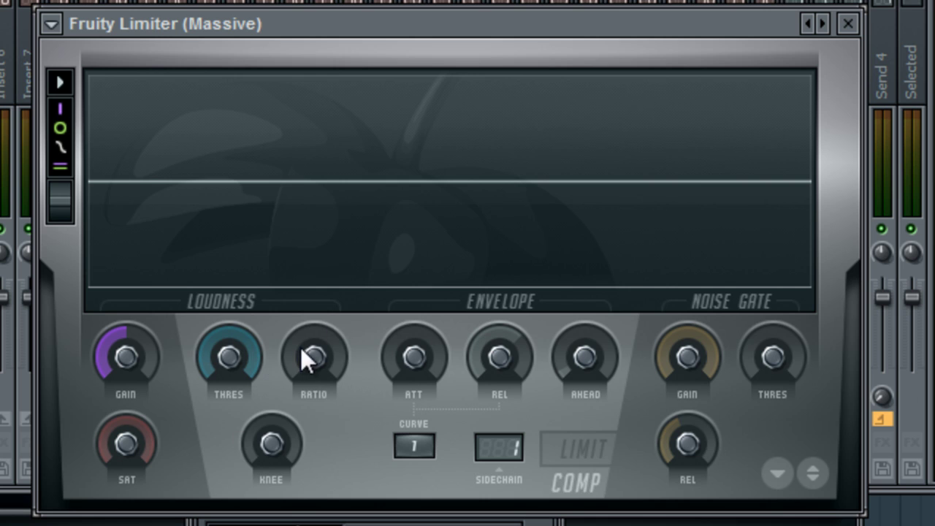
left_click_drag(219, 373, 217, 486)
left_click_drag(222, 351, 232, 374)
left_click_drag(324, 357, 351, 236)
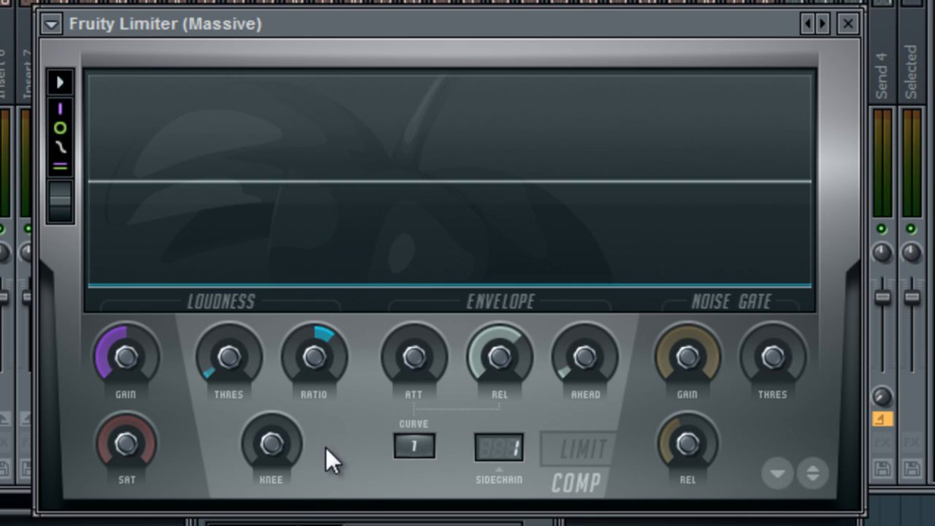
left_click_drag(291, 428, 330, 371)
left_click_drag(219, 349, 217, 319)
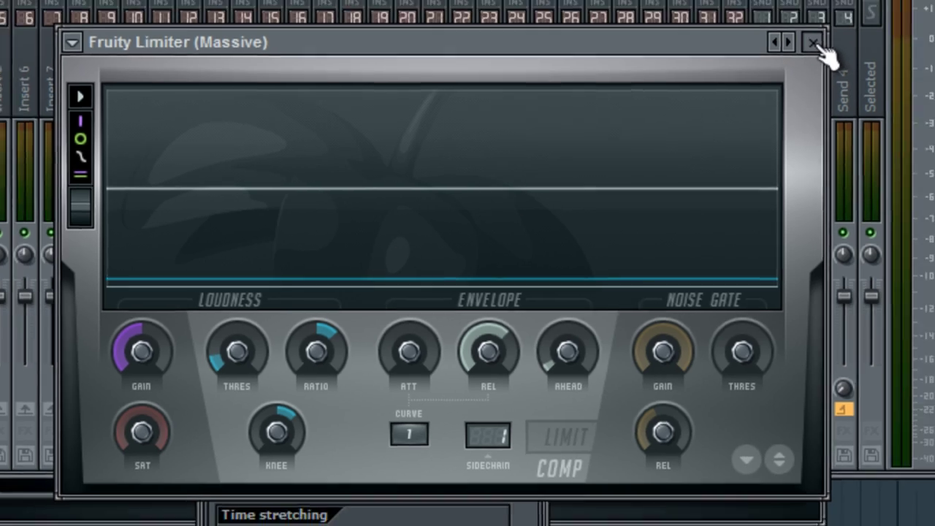
left_click(815, 44)
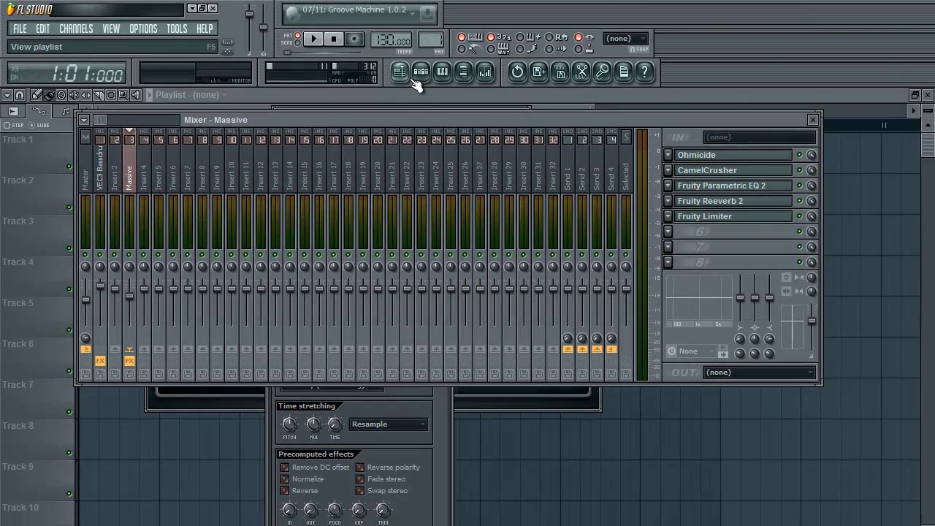
left_click(421, 71)
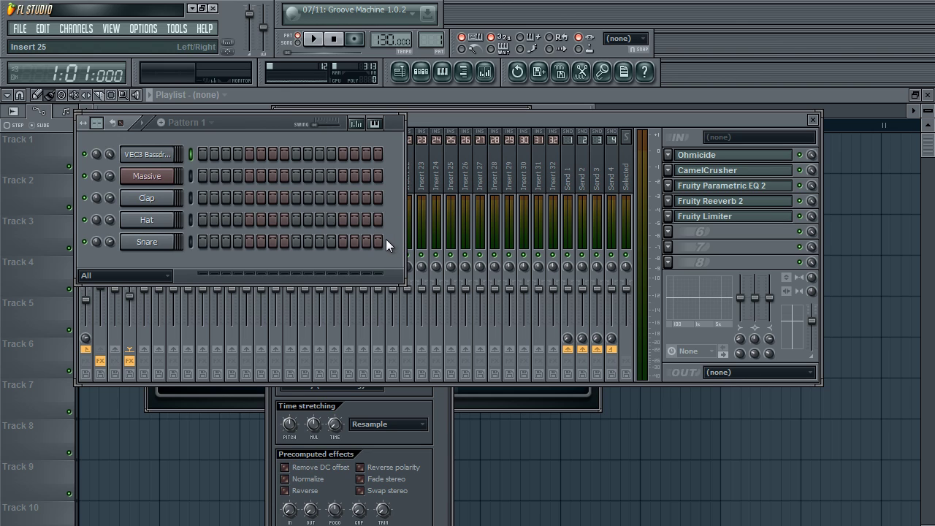
left_click(712, 217)
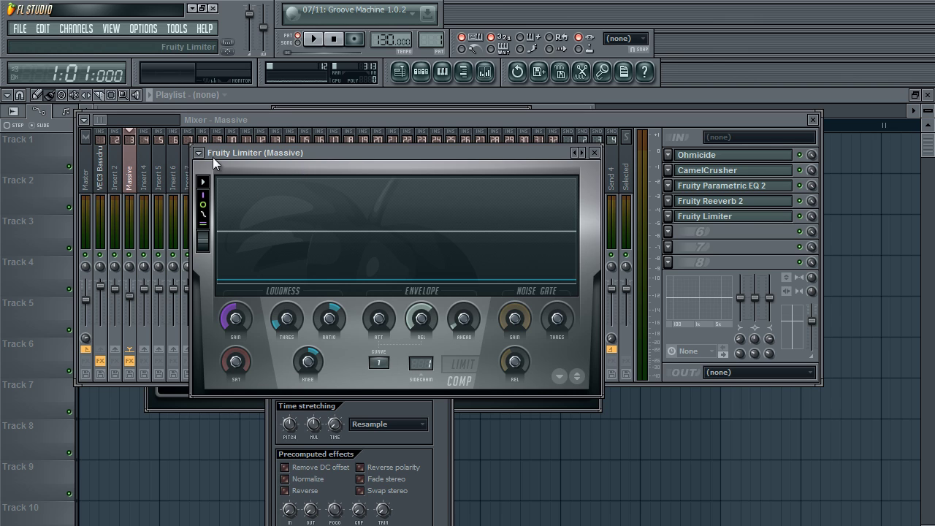
Fill every fourth step of Pattern 1 with the VEC3 Bassdrums kick and preview it
left_click(421, 71)
right_click(146, 154)
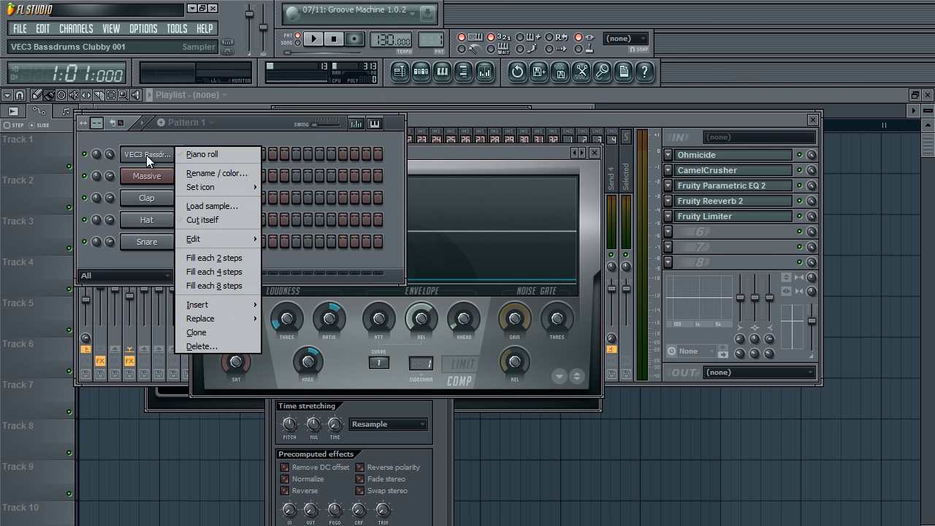
left_click(210, 273)
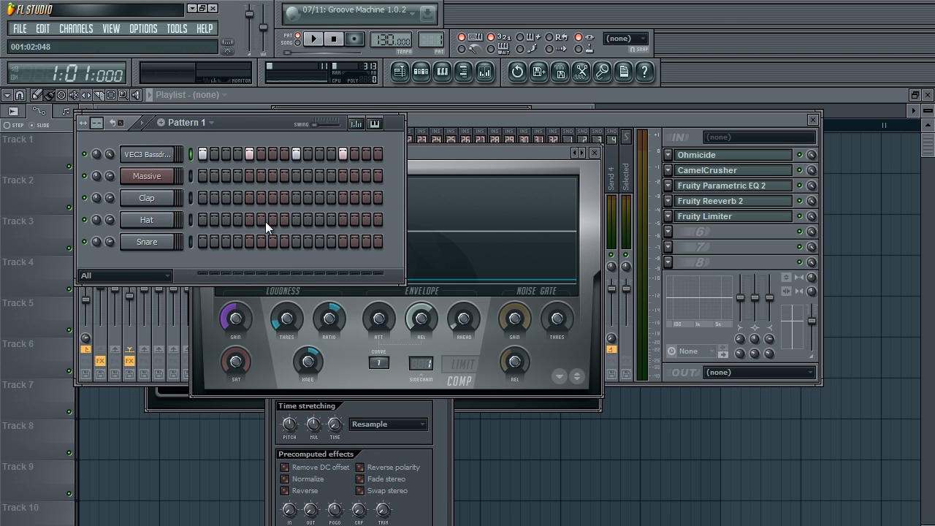
left_click(315, 39)
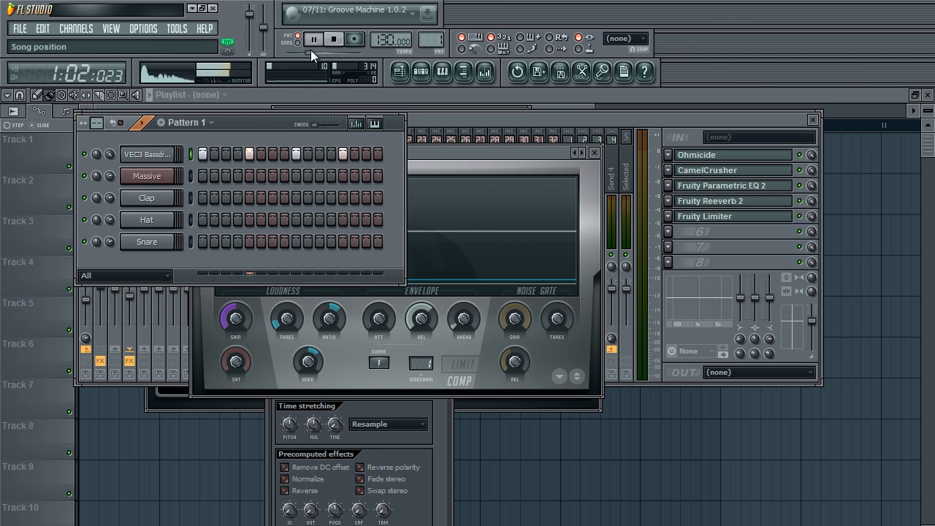
key("space")
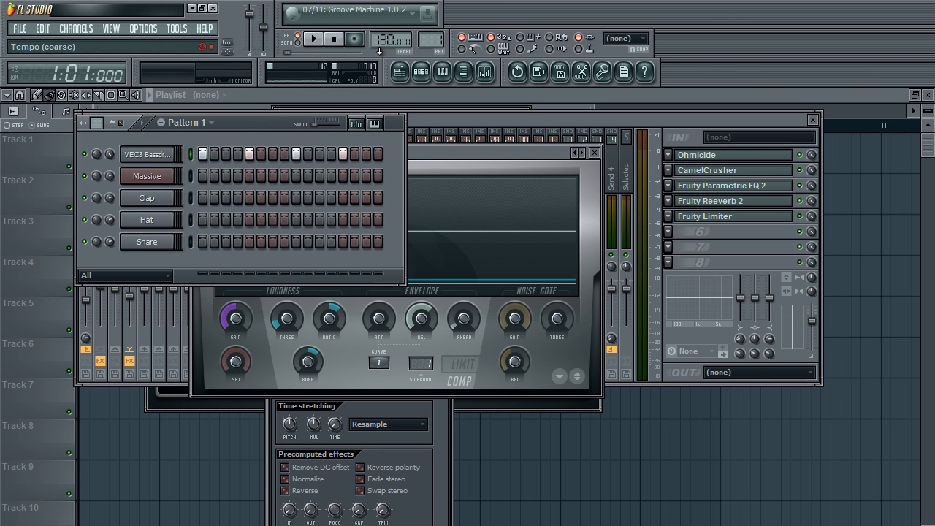
Raise the project tempo from 130 to 140 BPM and play the pattern
scroll(382, 37, "up", 2)
key("space")
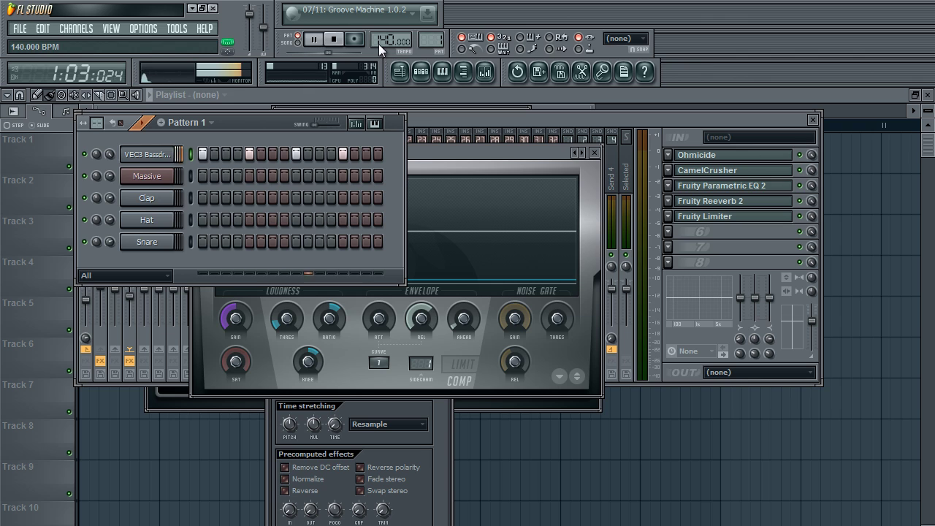
left_click(419, 115)
Lower the kick insert's fader to about -3.3 dB and audition the mix
left_click(102, 175)
key("space")
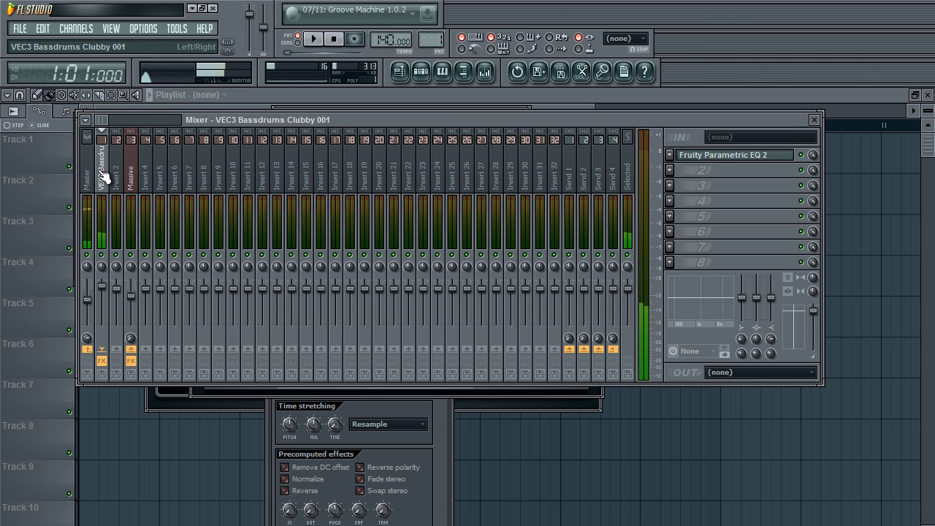
left_click_drag(103, 287, 115, 304)
key("space")
Drop the tempo to 136 BPM, stop playback, and bring up the Pattern 1 channel rack
key("space")
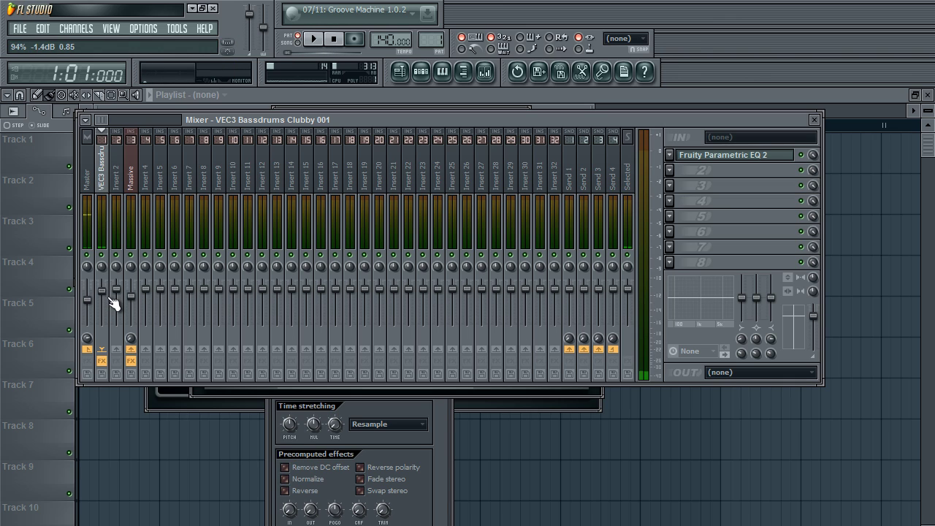
scroll(113, 295, "down", 2)
key("space")
scroll(114, 303, "down", 1)
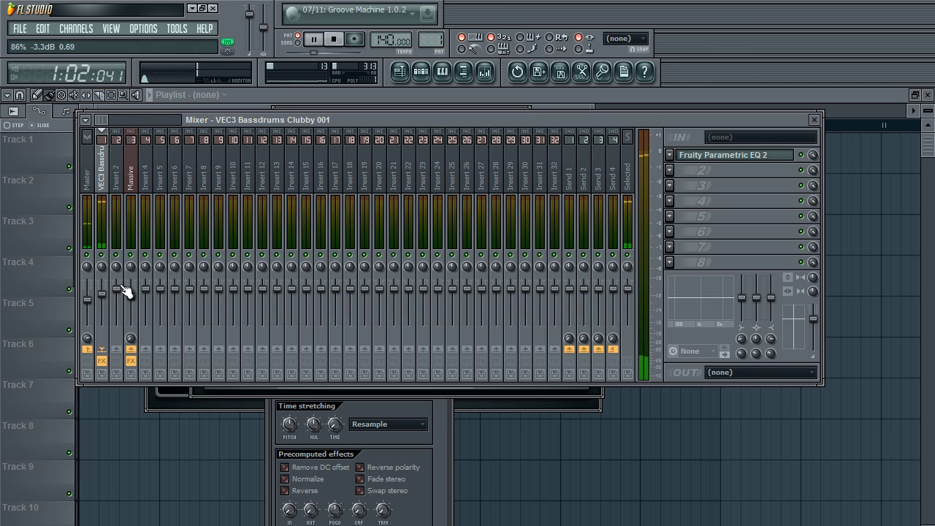
key("space")
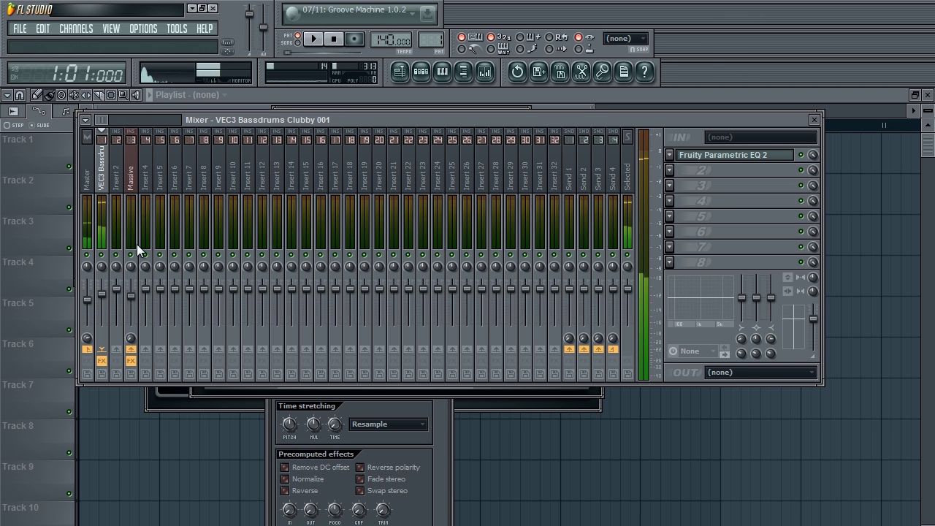
left_click(421, 72)
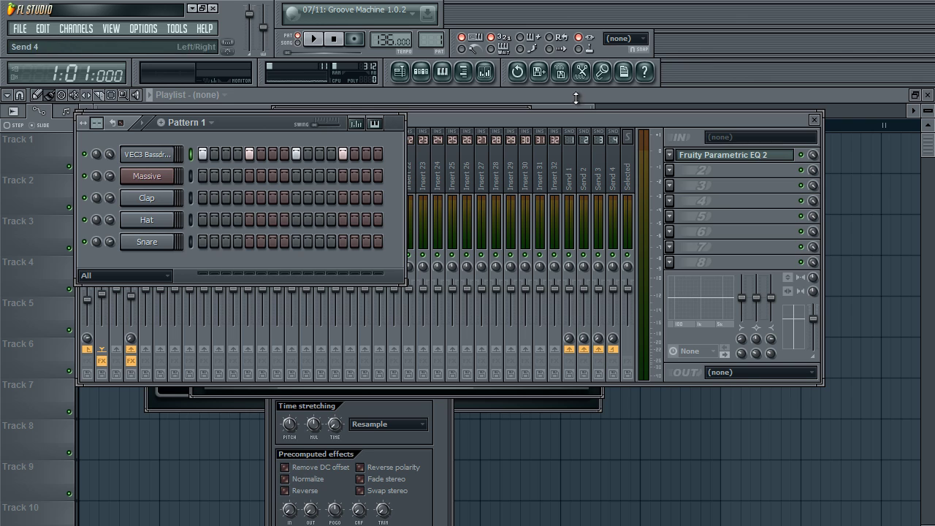
In Massive's piano roll, draw a C4 note at bar 1 and lengthen it across most of the bar
right_click(177, 175)
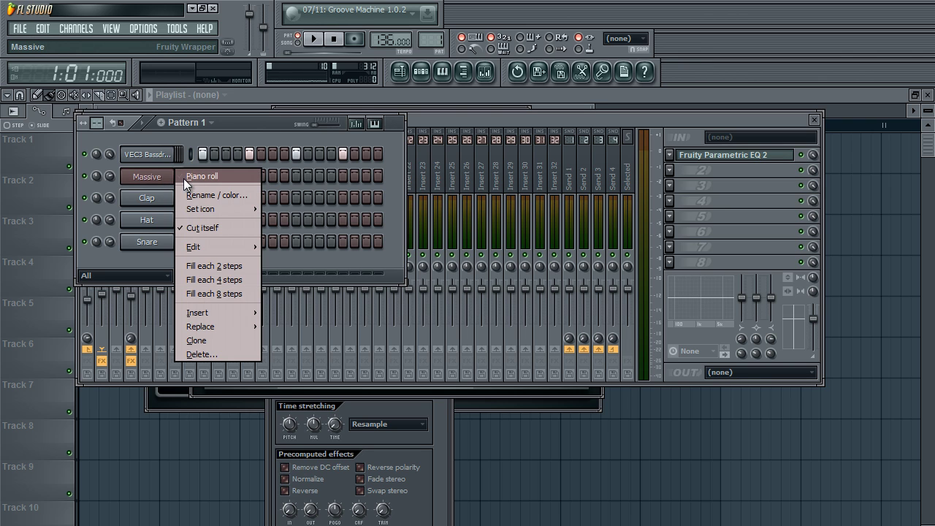
left_click(197, 177)
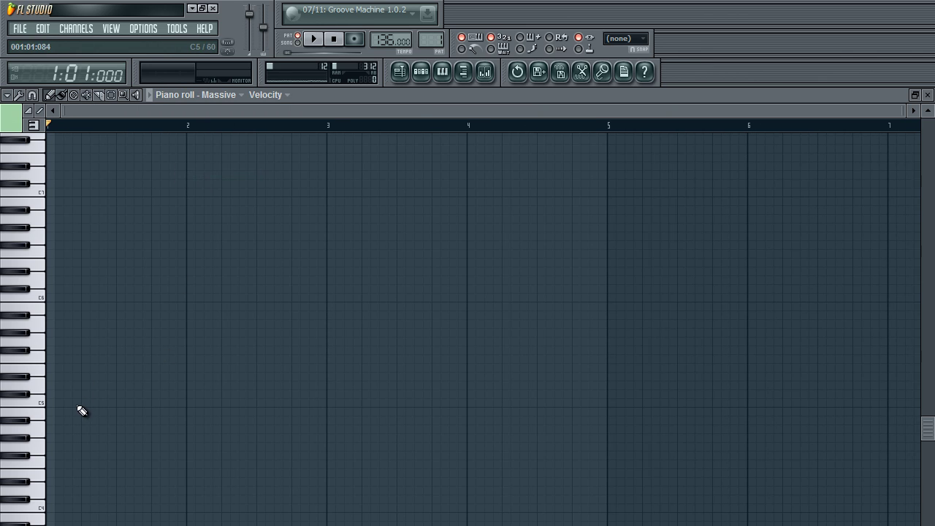
left_click(56, 408)
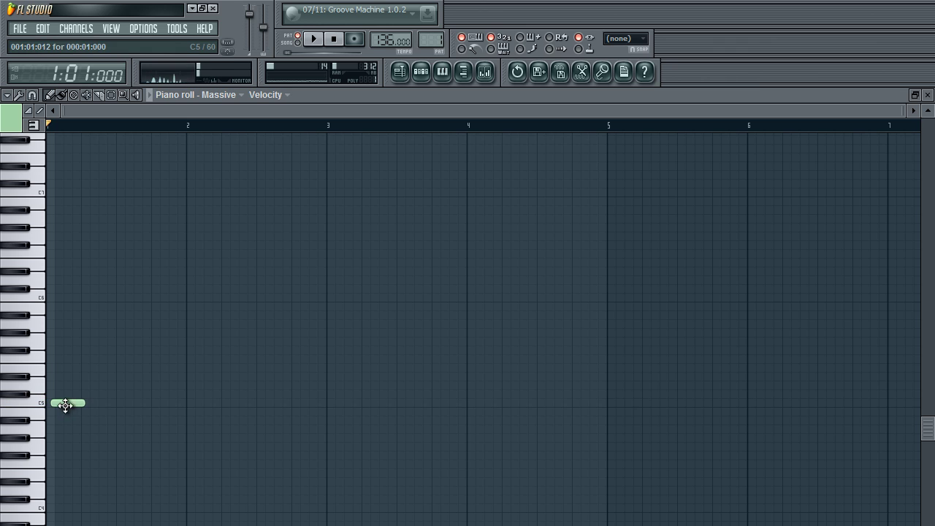
right_click(63, 407)
scroll(73, 453, "down", 5)
scroll(69, 394, "down", 3)
left_click(59, 339)
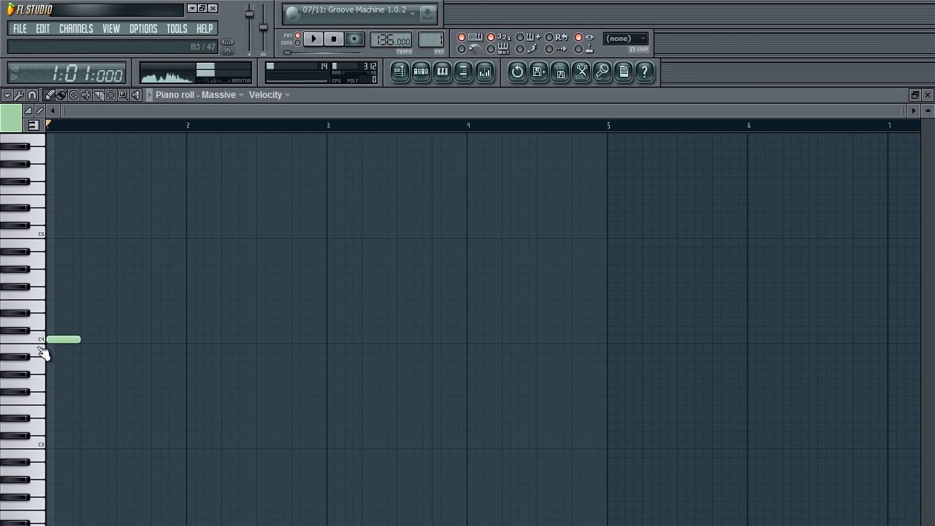
left_click_drag(79, 339, 150, 340)
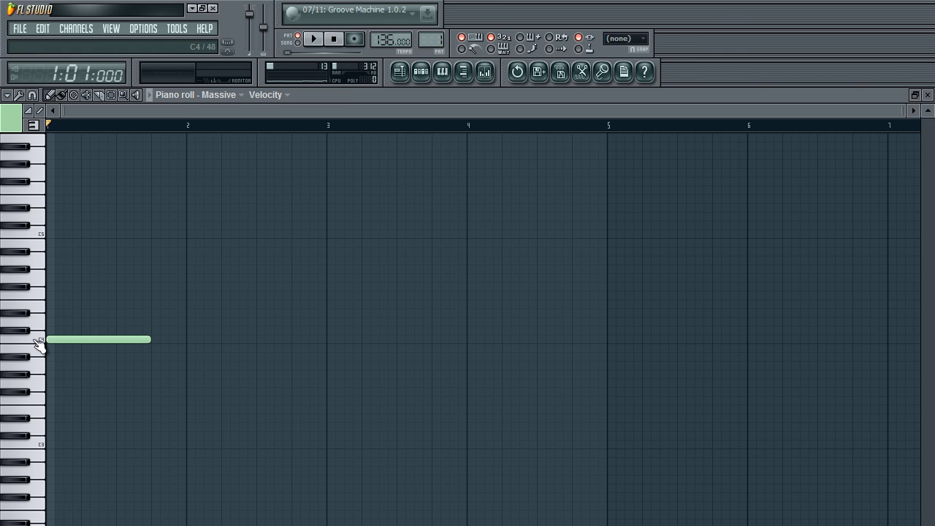
Play back Pattern 1 to hear the new long Massive note
left_click(422, 74)
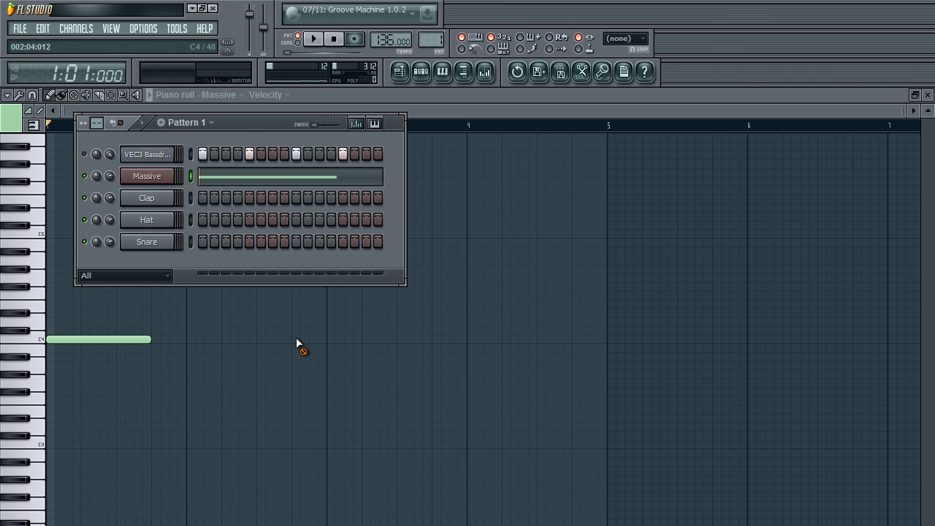
key("F6")
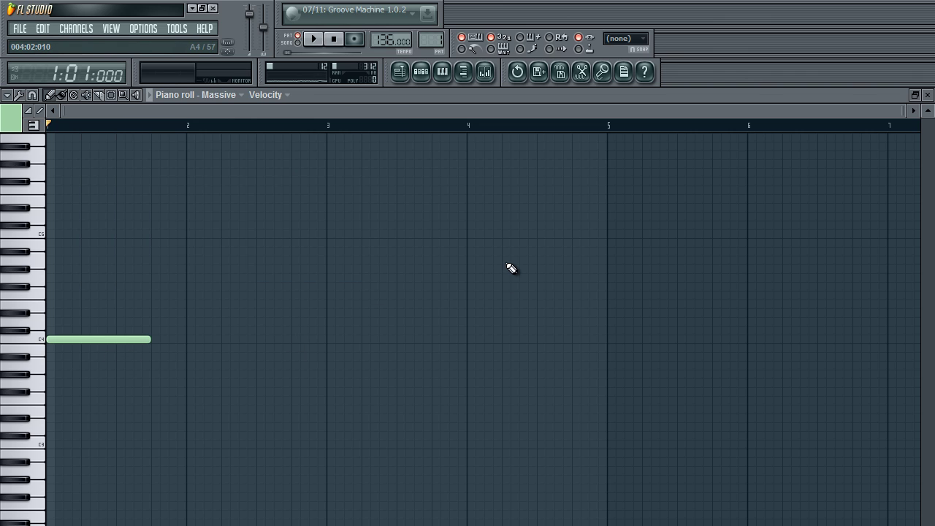
key("space")
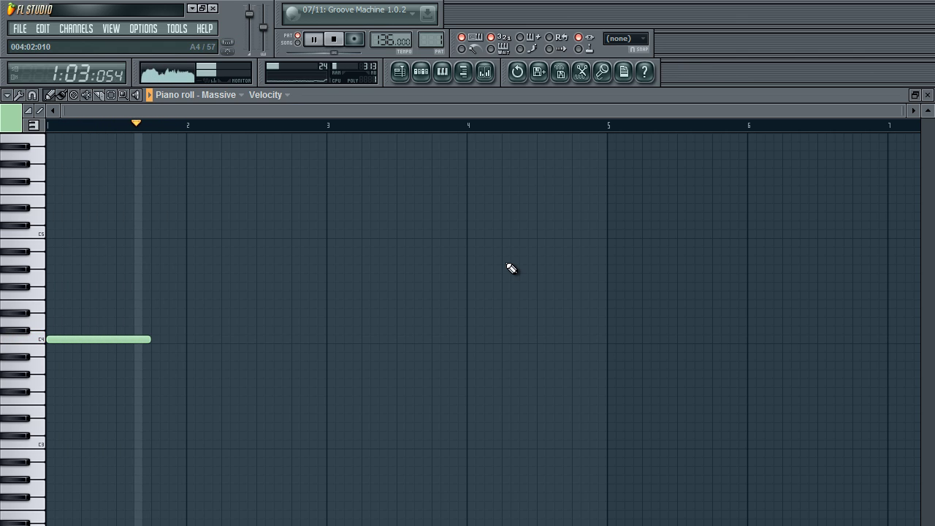
key("space")
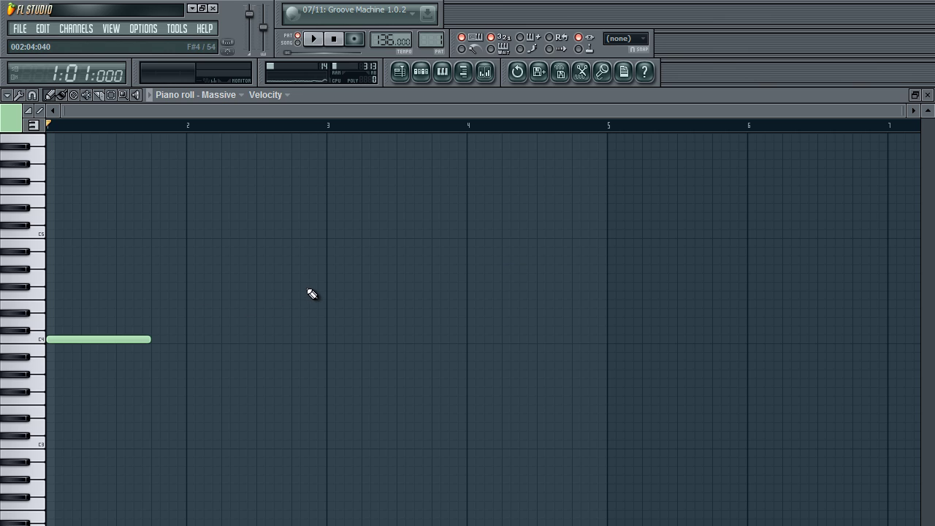
left_click_drag(165, 213, 2, 400)
left_click_drag(186, 303, 155, 352)
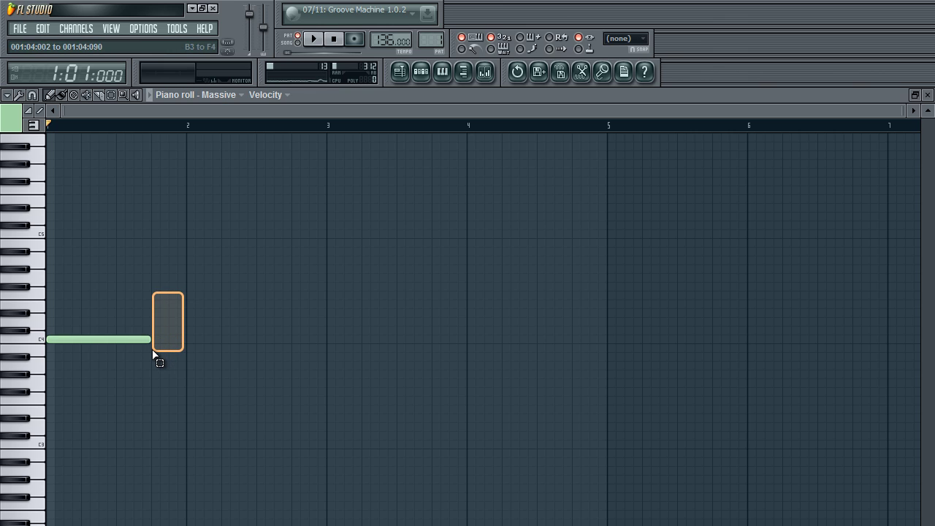
left_click_drag(153, 352, 155, 353)
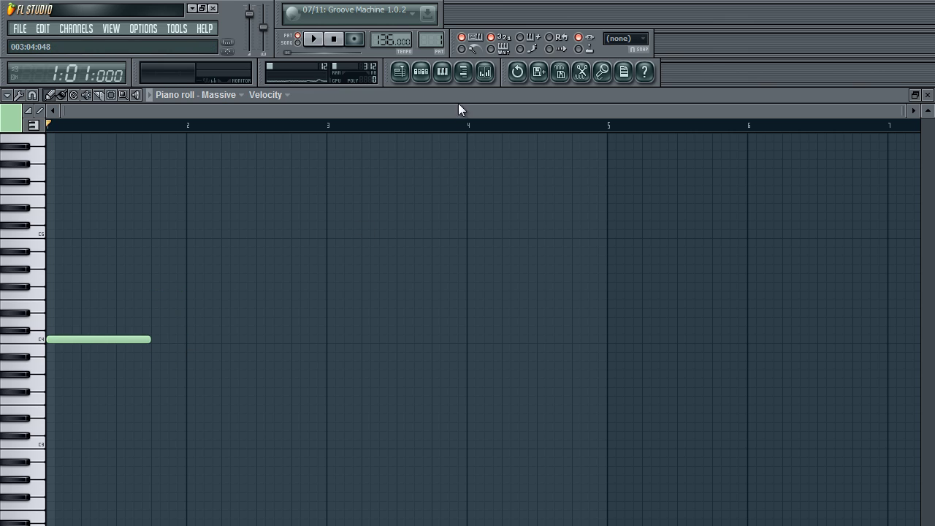
left_click(426, 76)
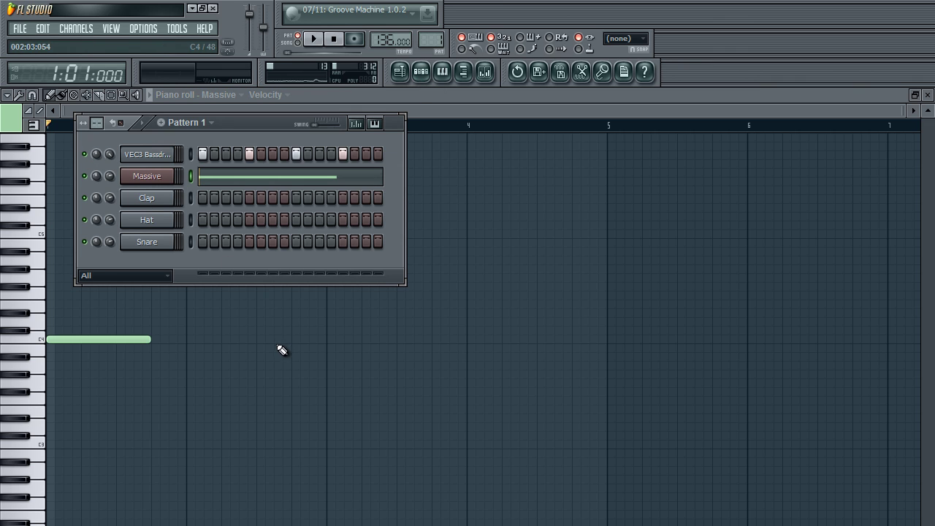
key("space")
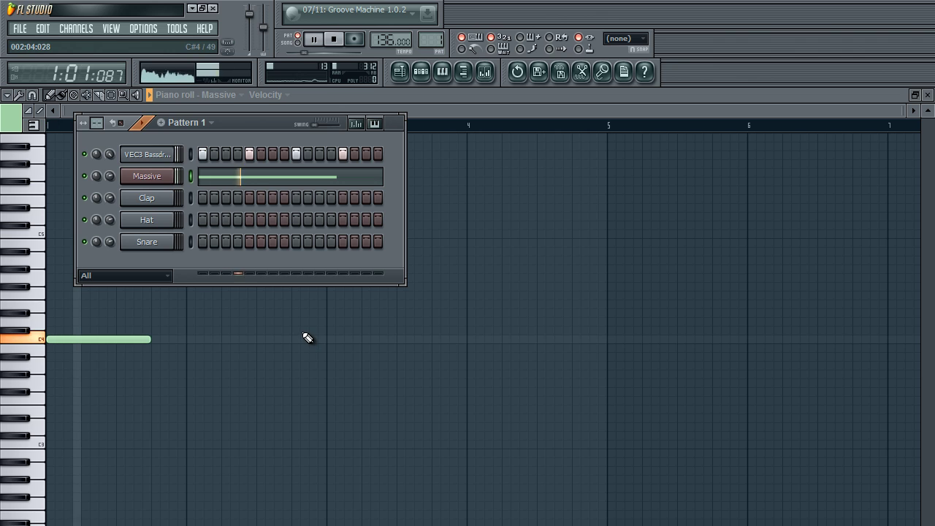
Open the mixer and briefly check the kick track's parametric EQ
left_click(484, 71)
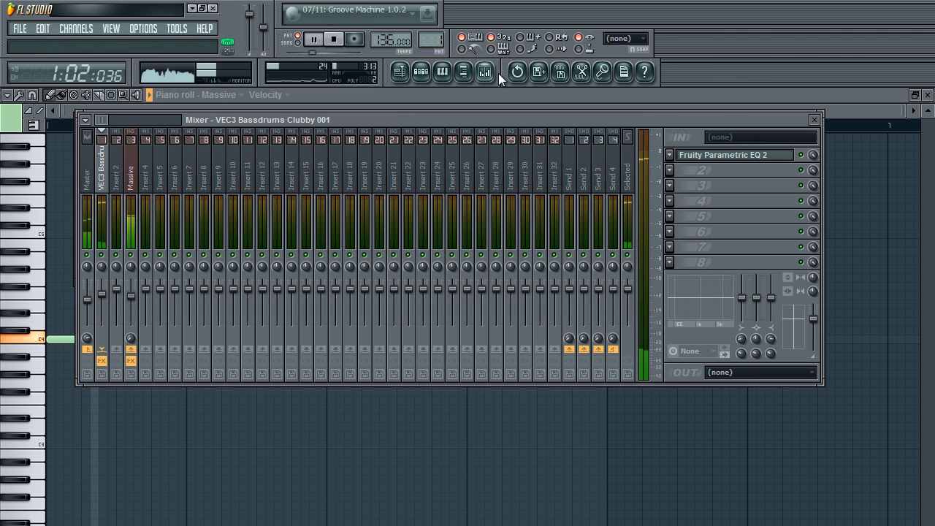
left_click(719, 155)
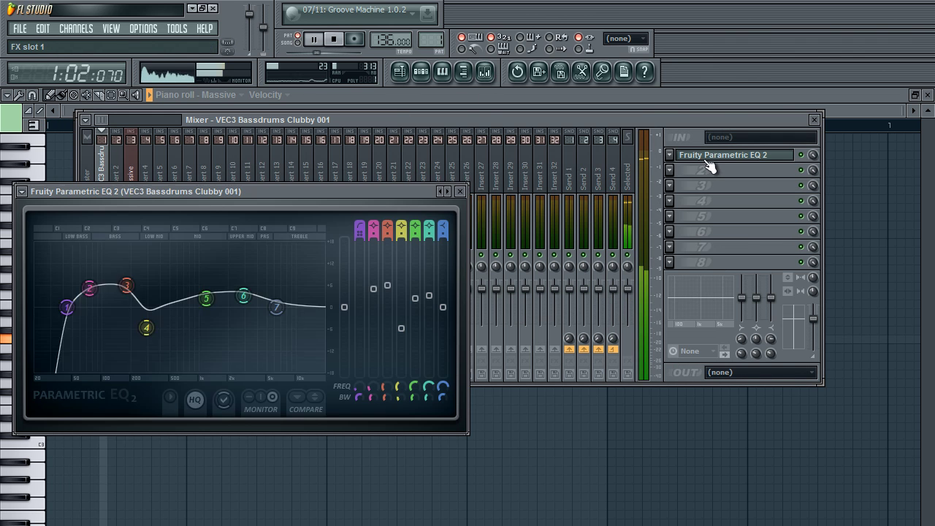
key("space")
left_click(720, 155)
Lower the Massive track's Fruity Limiter threshold to -29.7 dB and audition the compression
left_click(133, 168)
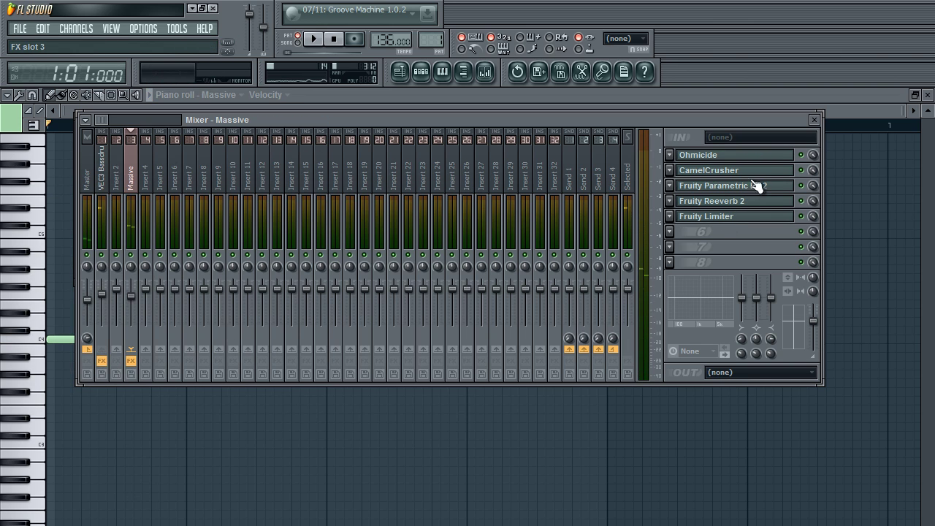
left_click(720, 218)
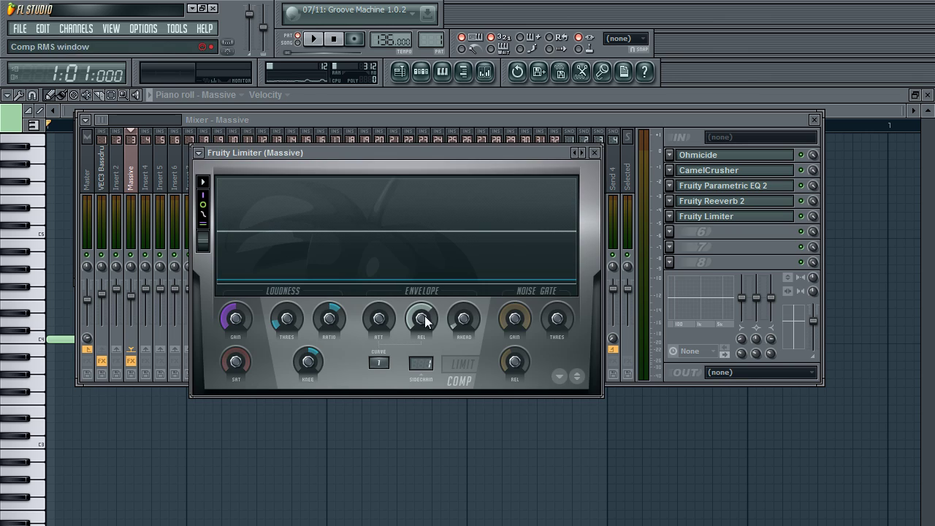
left_click_drag(301, 315, 296, 322)
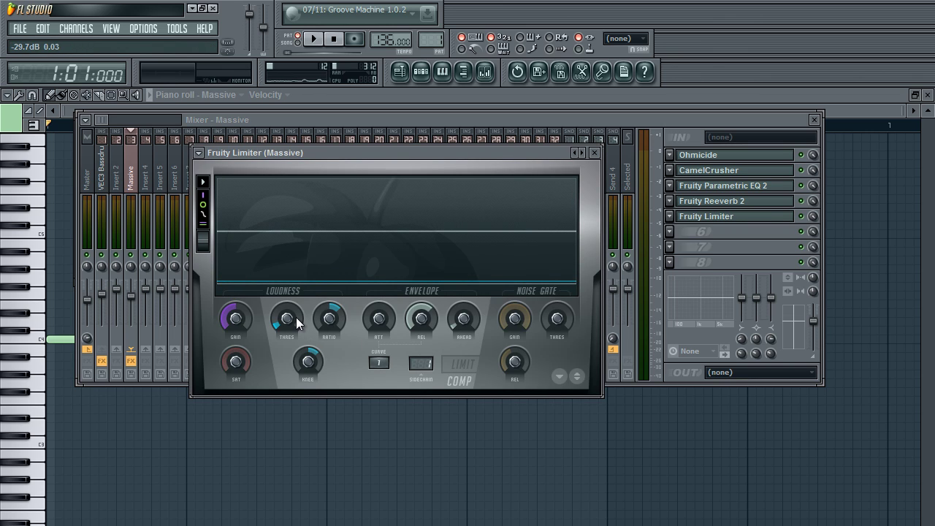
key("space")
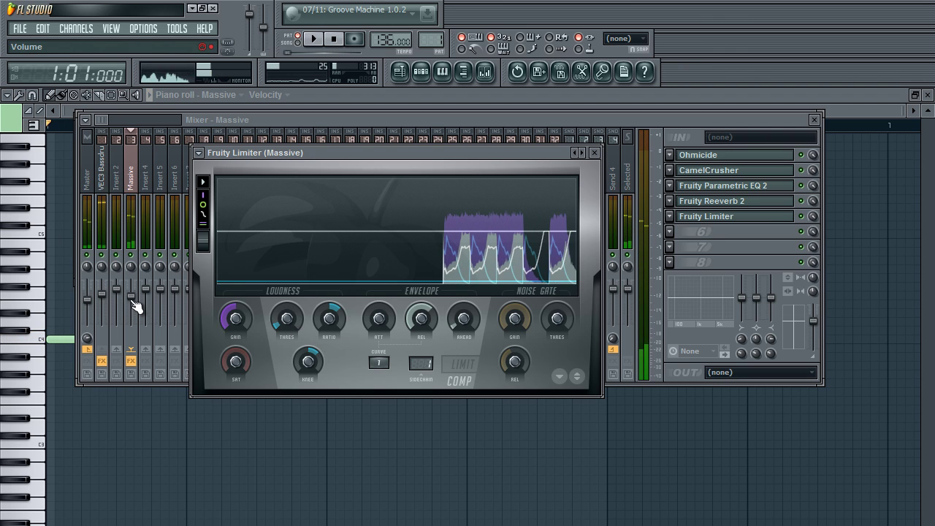
key("space")
key("Escape")
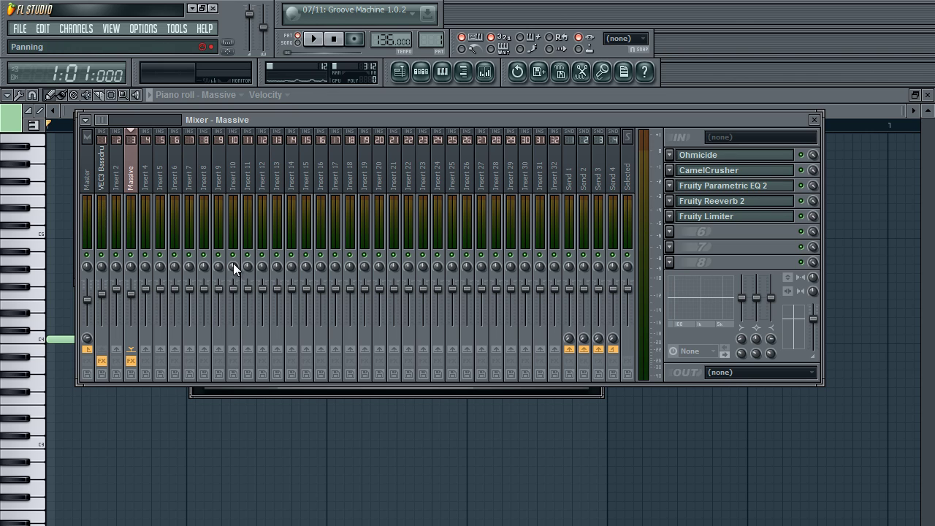
key("space")
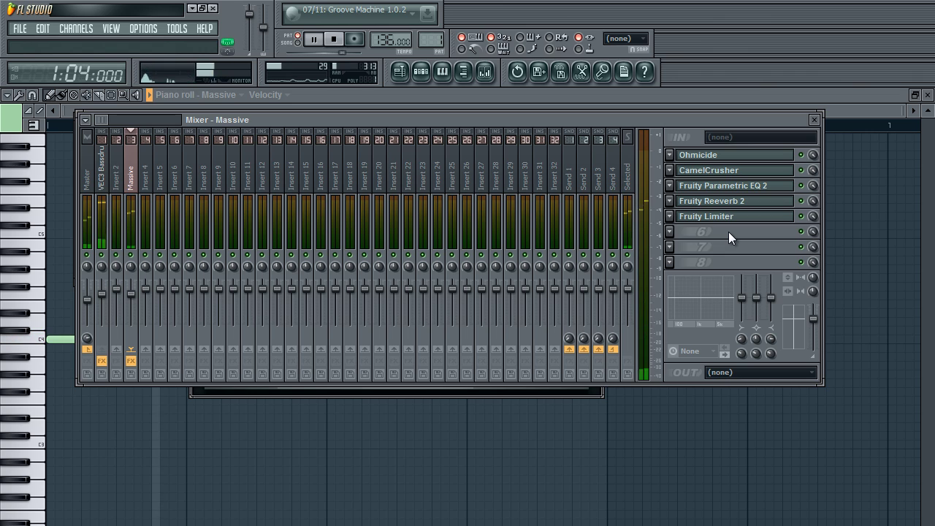
Stop playback, close the mixer, and rearrange the workspace view
key("space")
key("F9")
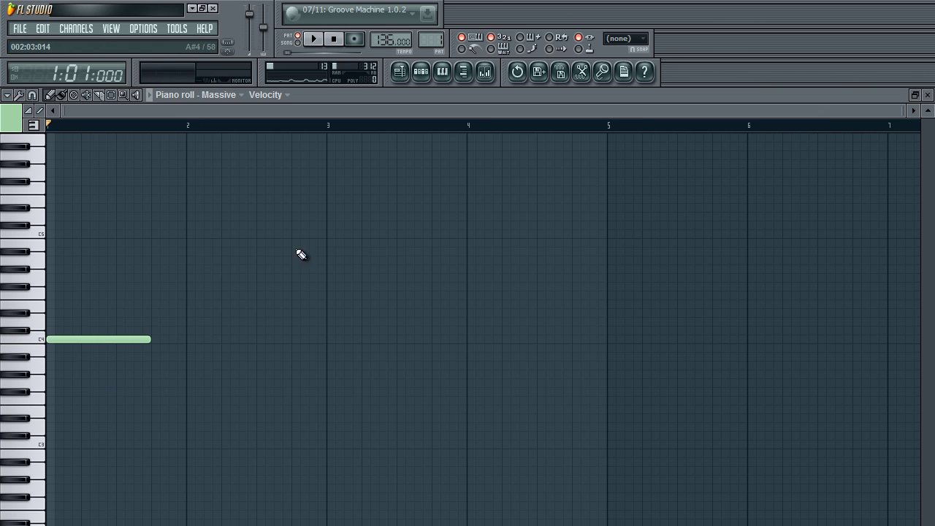
left_click(419, 78)
left_click(419, 77)
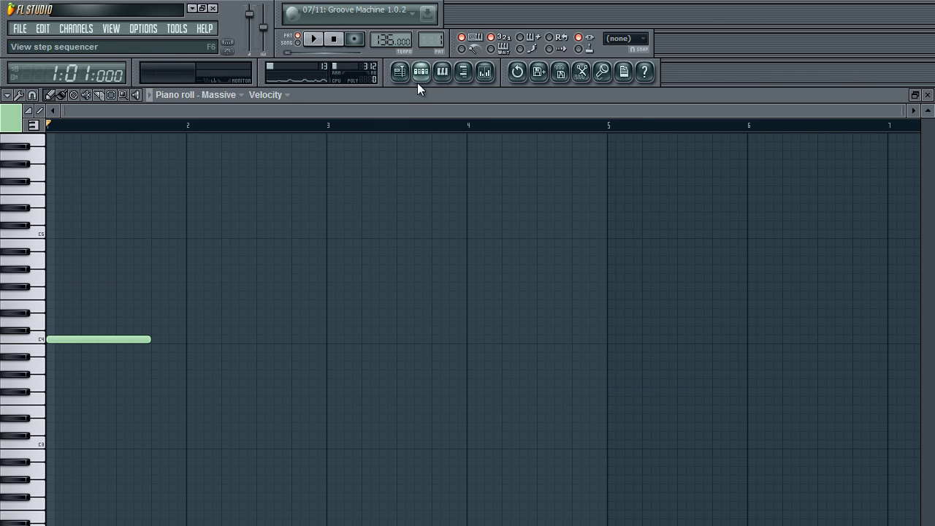
scroll(203, 314, "up", 2)
scroll(203, 313, "up", 1)
left_click_drag(146, 271, 194, 445)
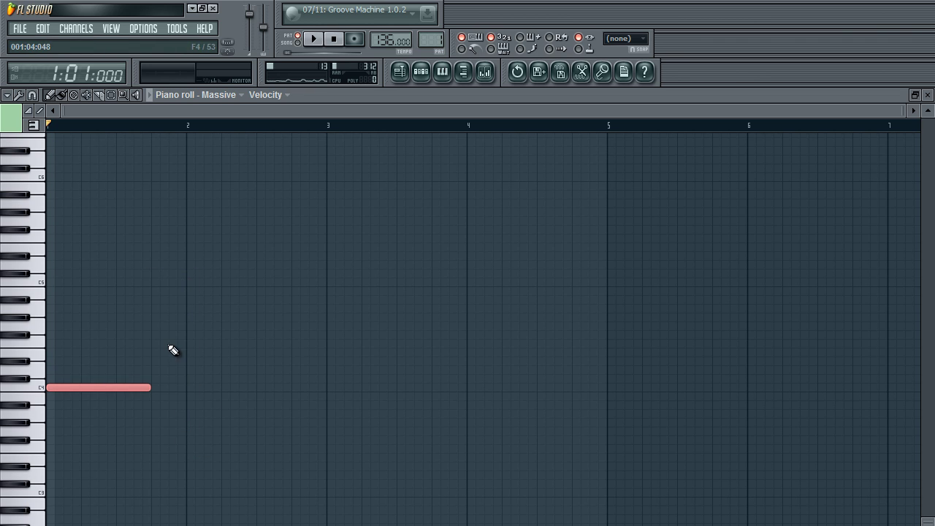
left_click_drag(163, 332, 191, 393)
Clone the Massive channel twice, creating Massive #2 and Massive #3
left_click(421, 74)
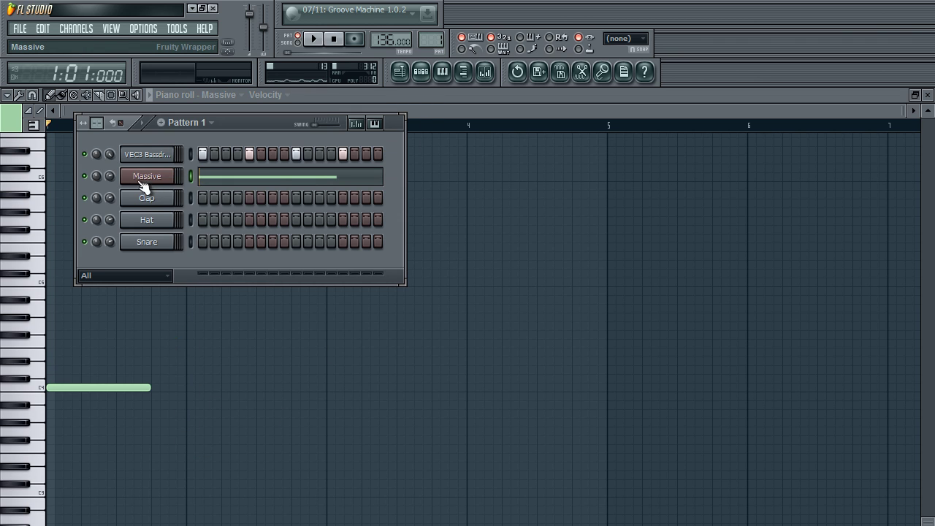
right_click(162, 176)
left_click(196, 340)
right_click(153, 216)
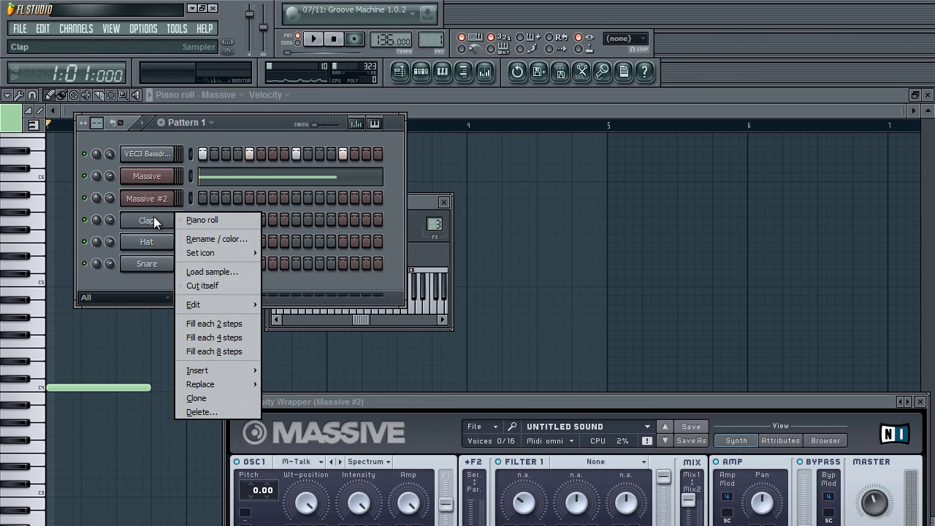
right_click(151, 198)
left_click(195, 362)
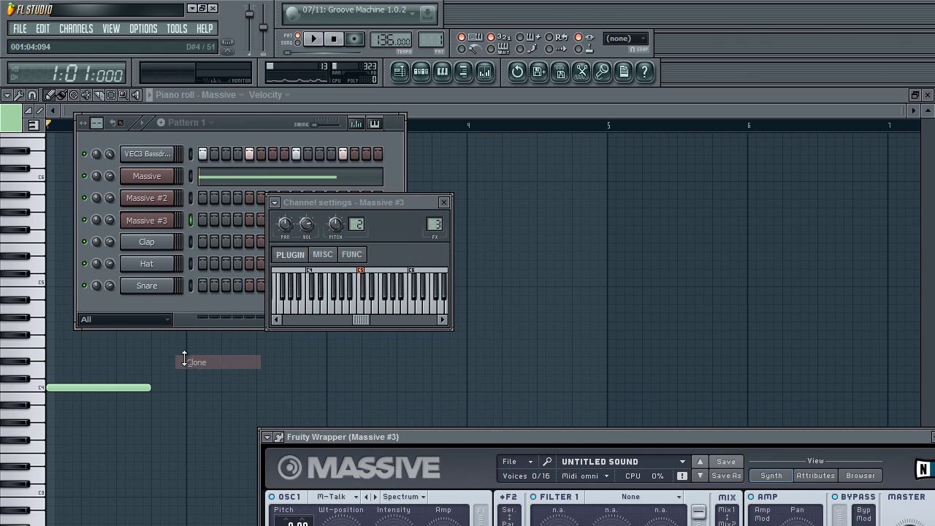
Route Massive #2 to mixer Insert 4
left_click(484, 71)
right_click(146, 181)
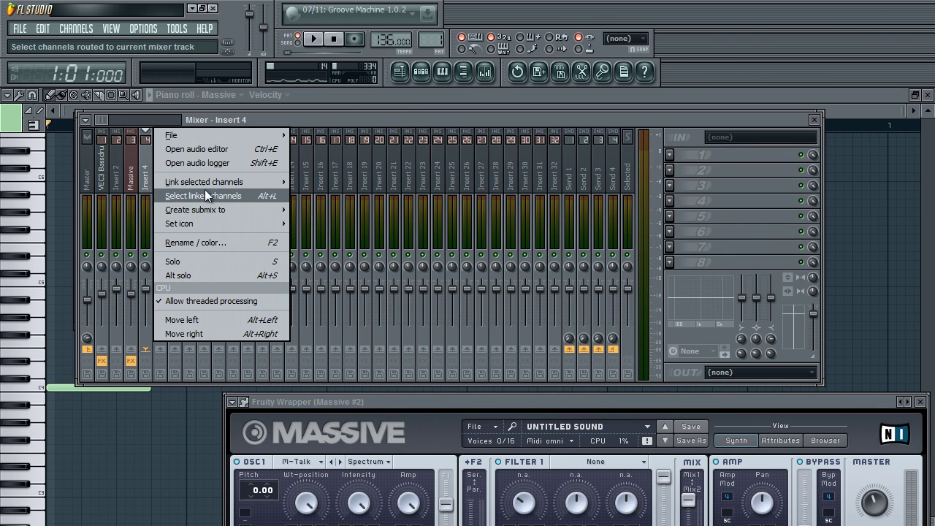
mouse_move(270, 182)
left_click(305, 182)
Link Massive #3 to mixer Insert 5
key("F6")
left_click(147, 220)
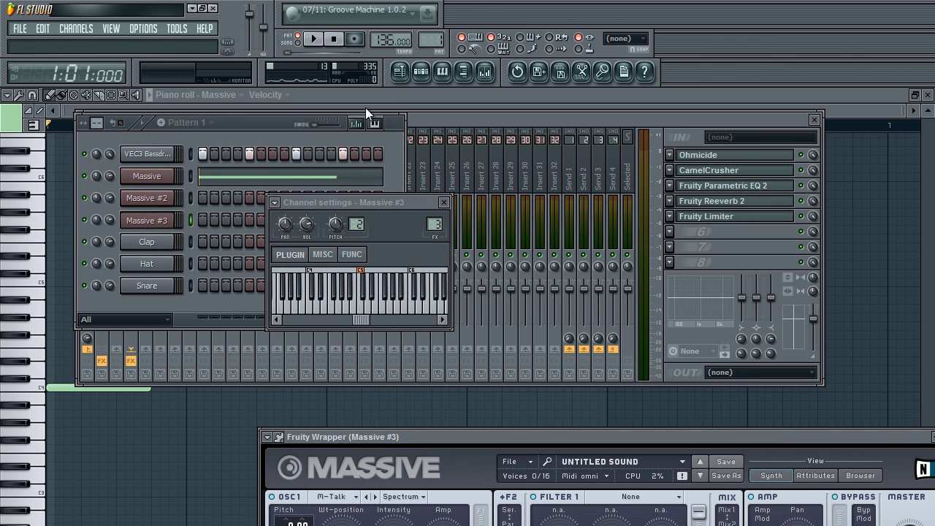
left_click(493, 72)
right_click(160, 181)
mouse_move(296, 182)
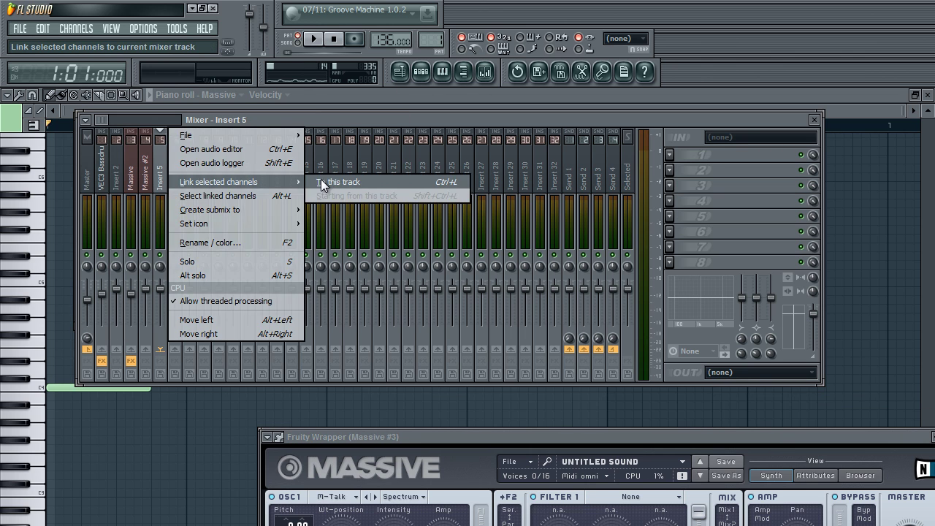
left_click(336, 182)
Open the Massive #2 synth window and move it up to fill the screen
left_click(420, 71)
left_click(150, 198)
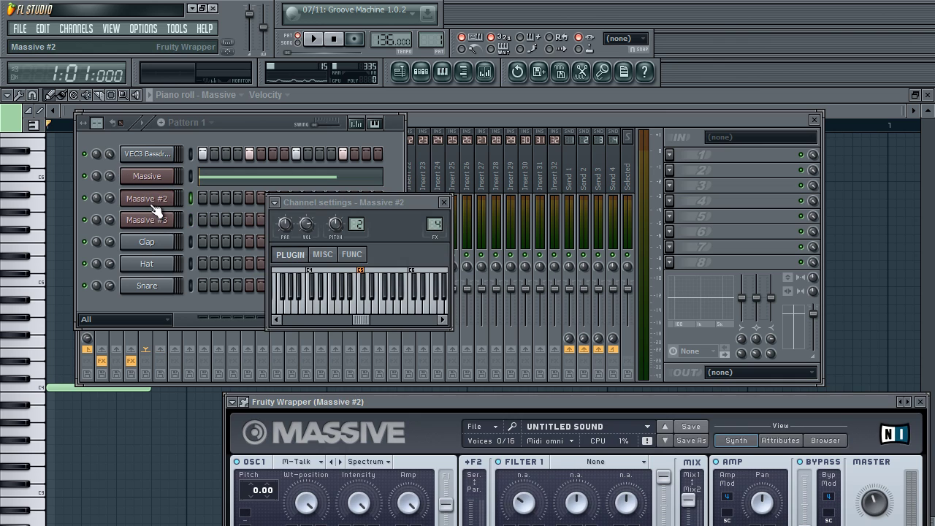
left_click_drag(345, 395, 226, 80)
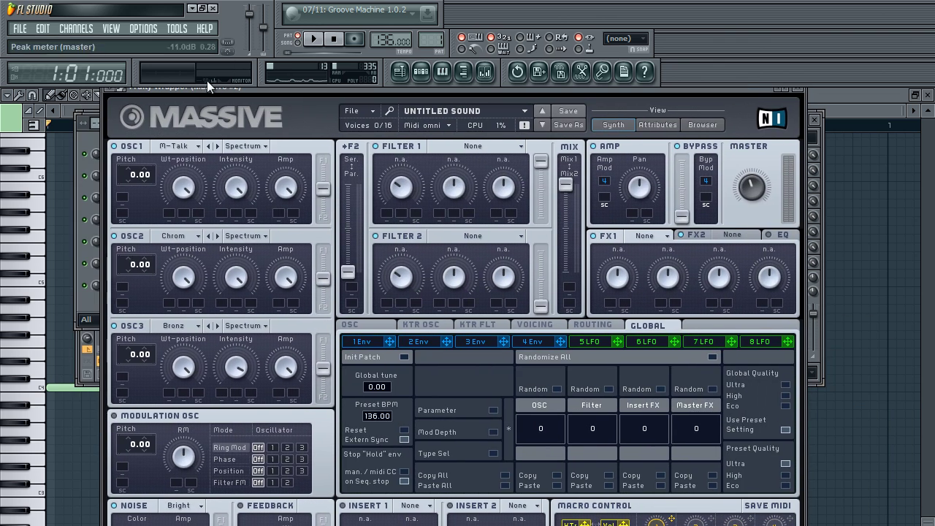
Switch Massive #2's OSC1, OSC2 and OSC3 to the Iron, Grn III and Grain I wavetables
left_click(176, 146)
left_click(363, 178)
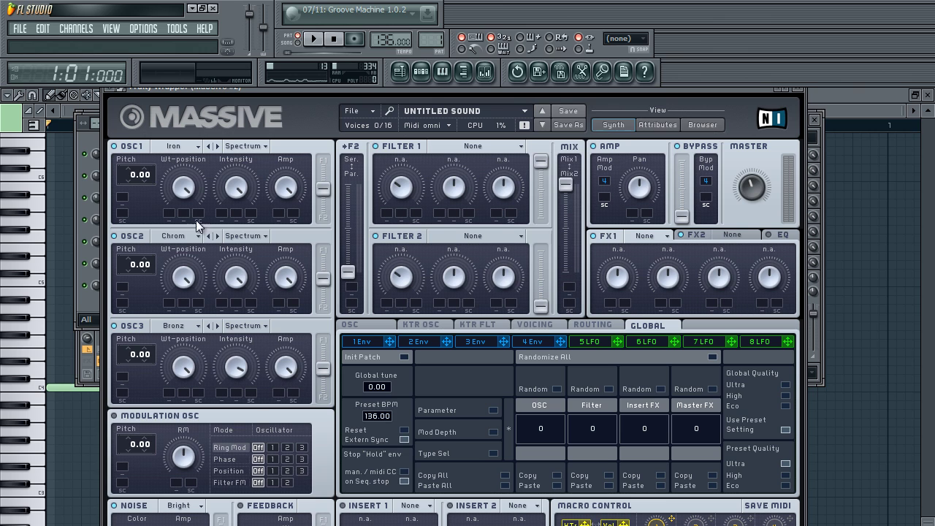
left_click(179, 148)
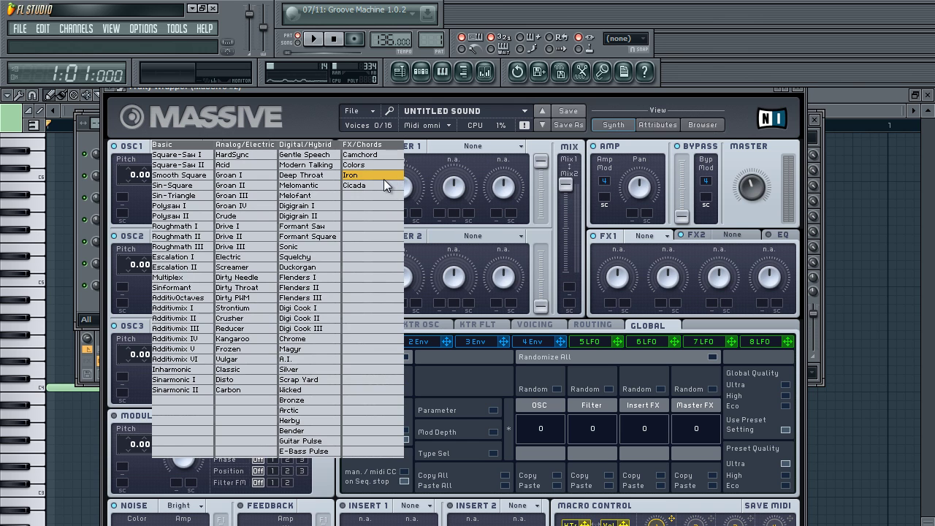
left_click(368, 182)
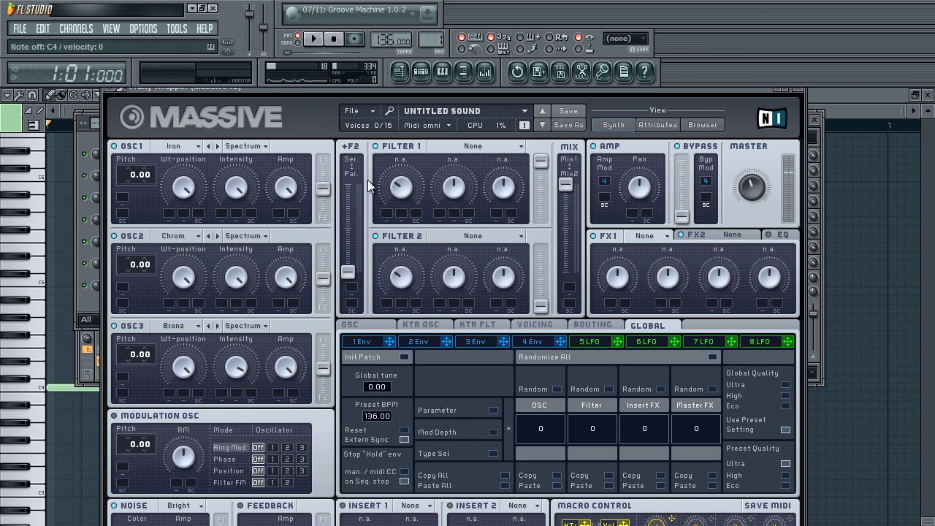
left_click(171, 236)
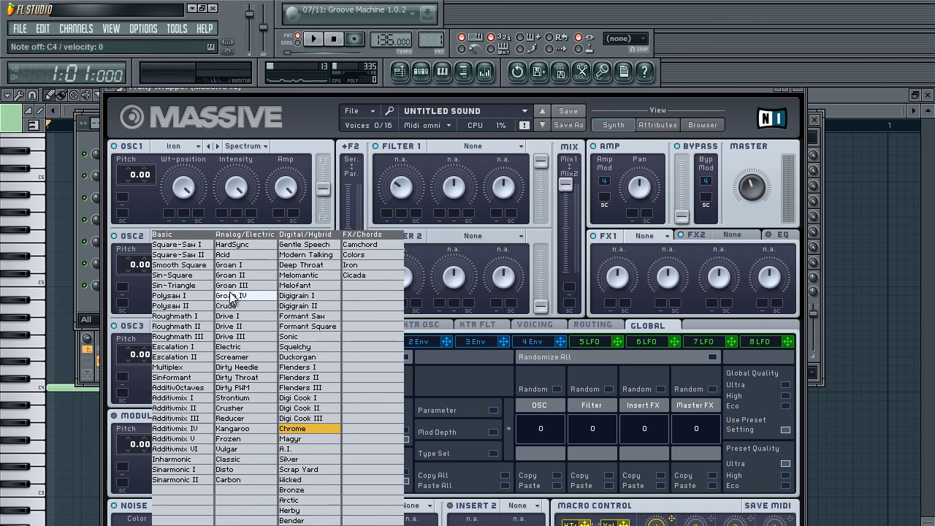
left_click(255, 286)
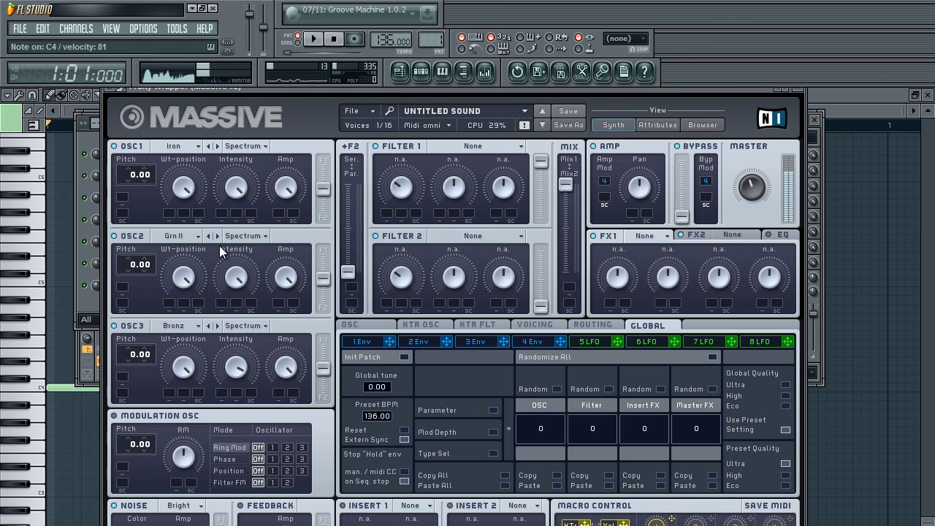
left_click(197, 325)
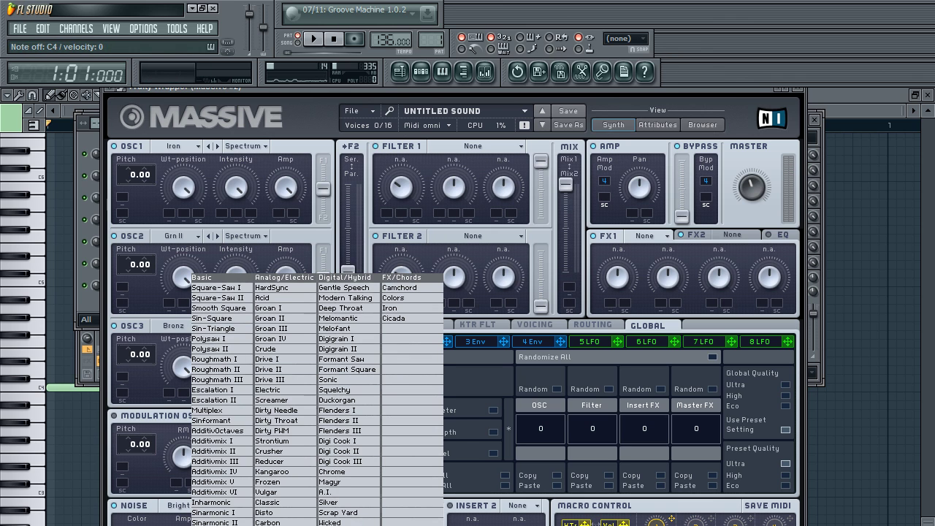
left_click(360, 348)
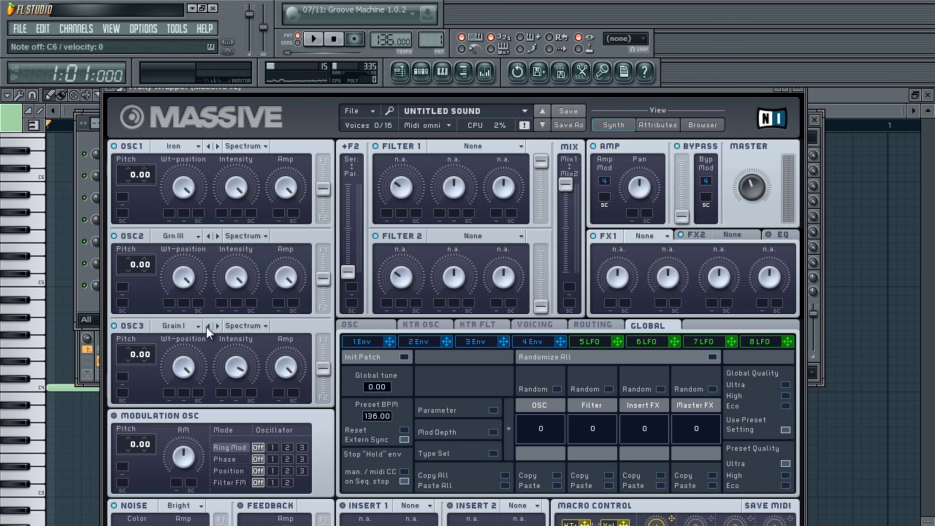
Add Fruity Parametric EQ 2 to slot 1 with a 35Hz low cut and a band 4 mid boost
left_click(421, 70)
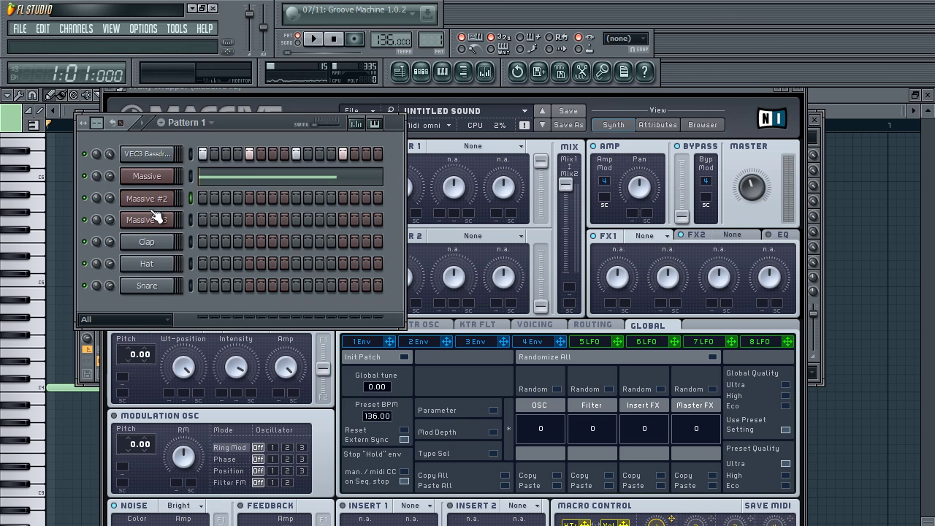
left_click(485, 72)
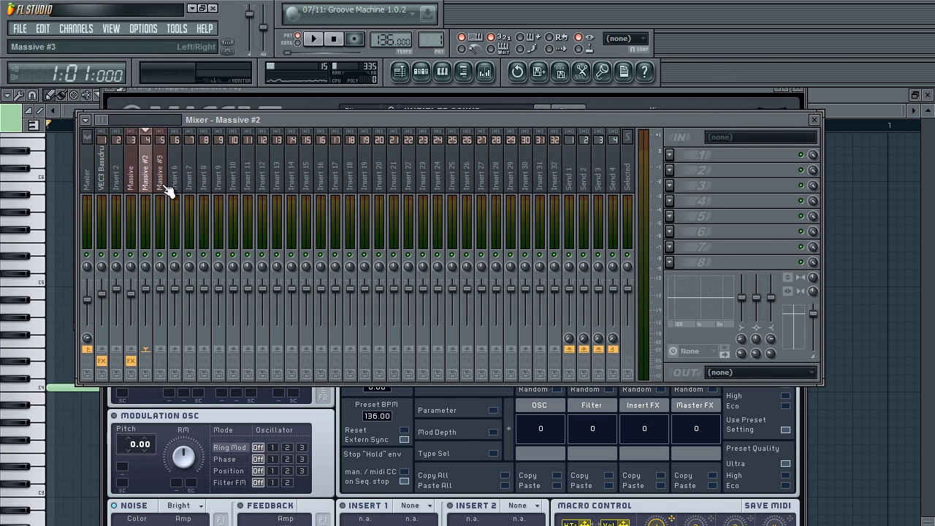
left_click(669, 155)
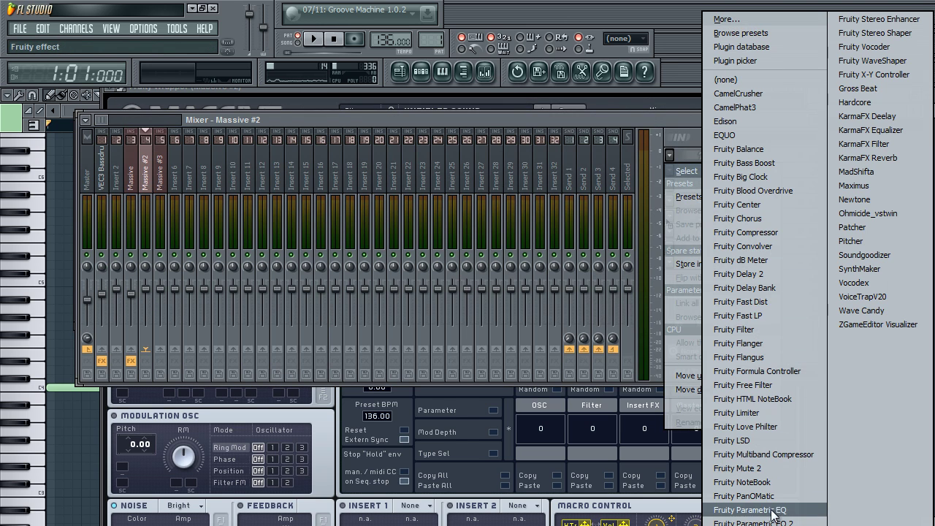
left_click(752, 521)
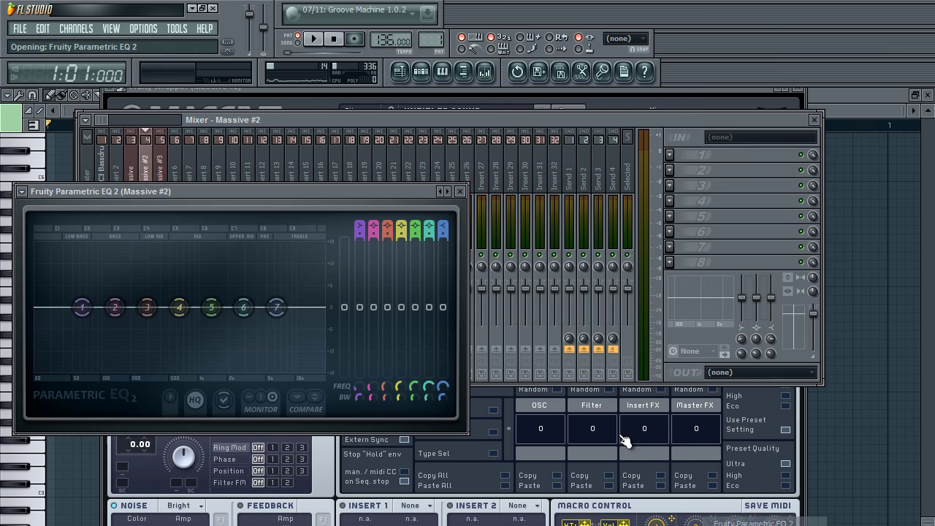
scroll(357, 230, "down", 1)
scroll(358, 229, "down", 1)
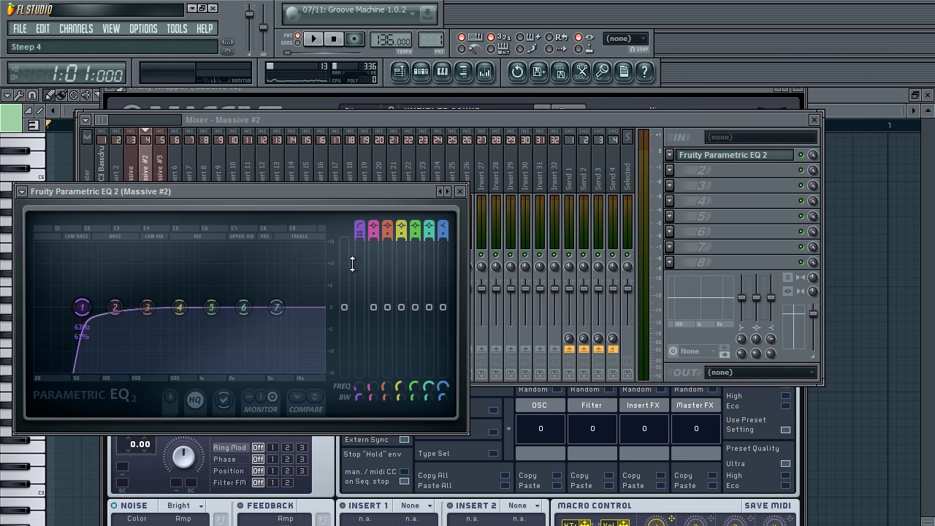
left_click_drag(83, 307, 60, 309)
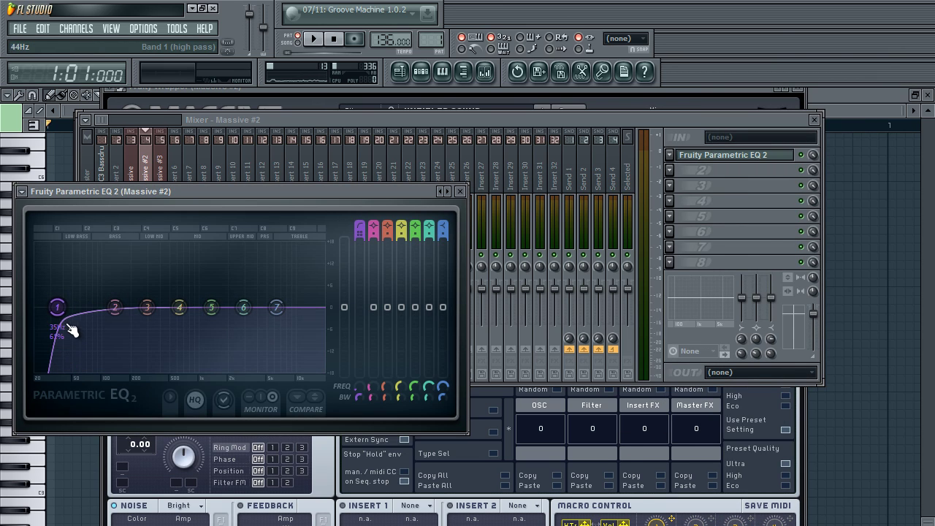
left_click_drag(179, 307, 213, 298)
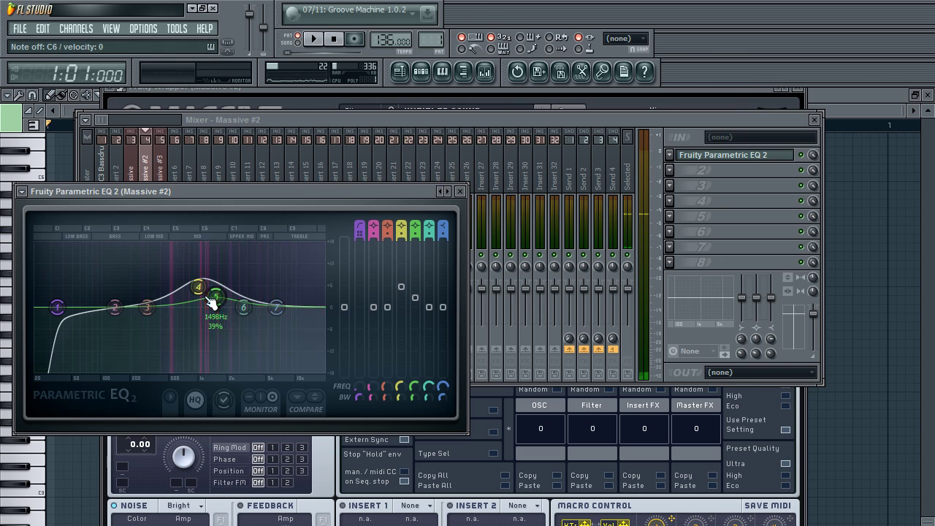
left_click(459, 192)
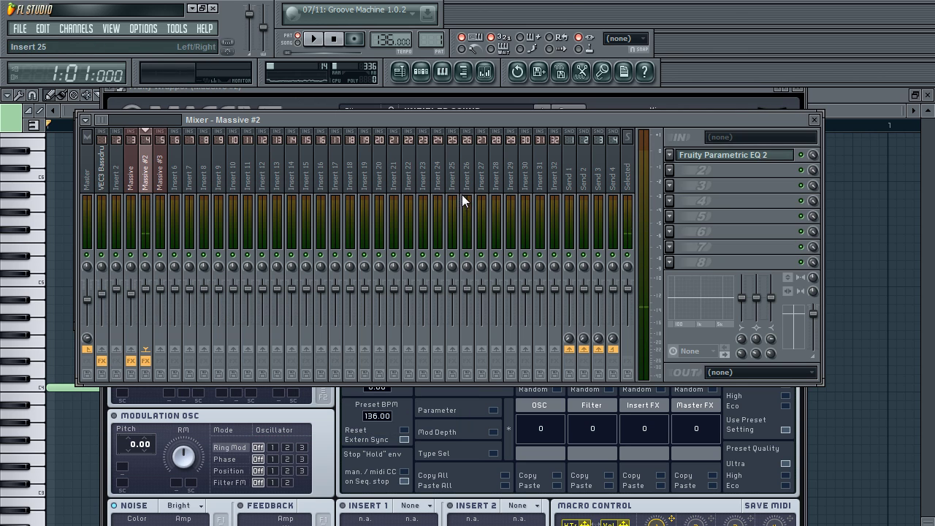
Load CamelCrusher into slot 2, replacing Ohmicide
left_click(675, 174)
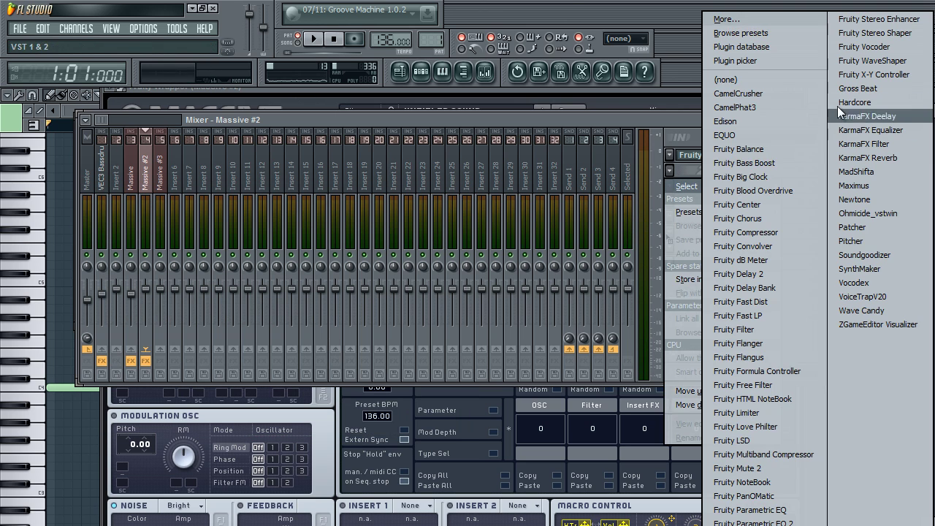
left_click(853, 211)
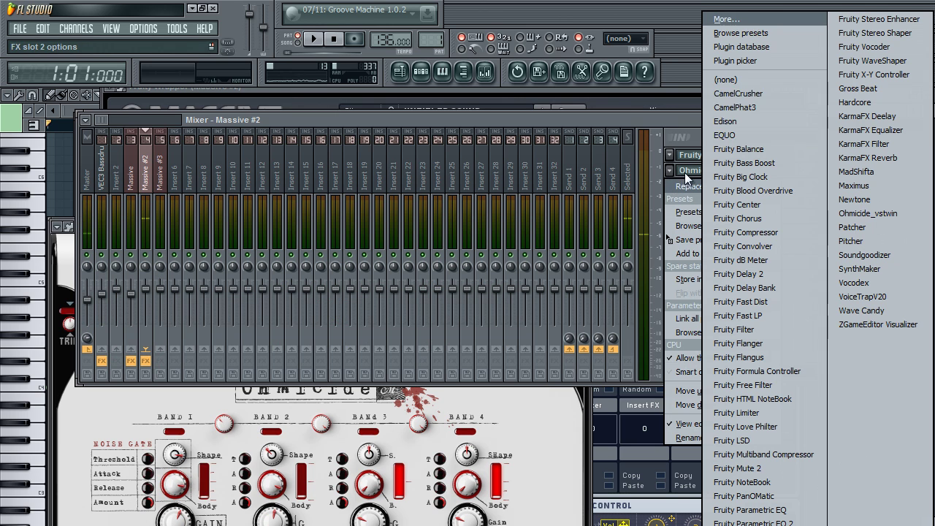
left_click(759, 98)
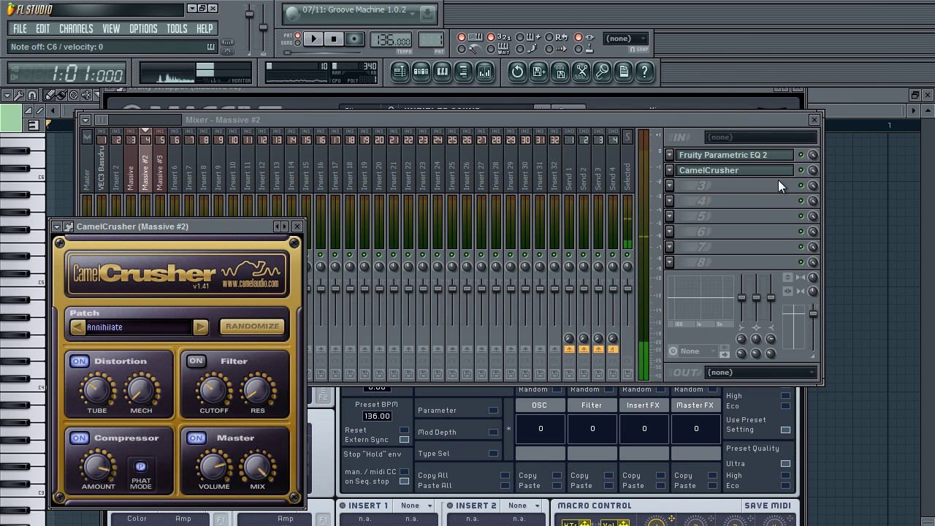
left_click(813, 179)
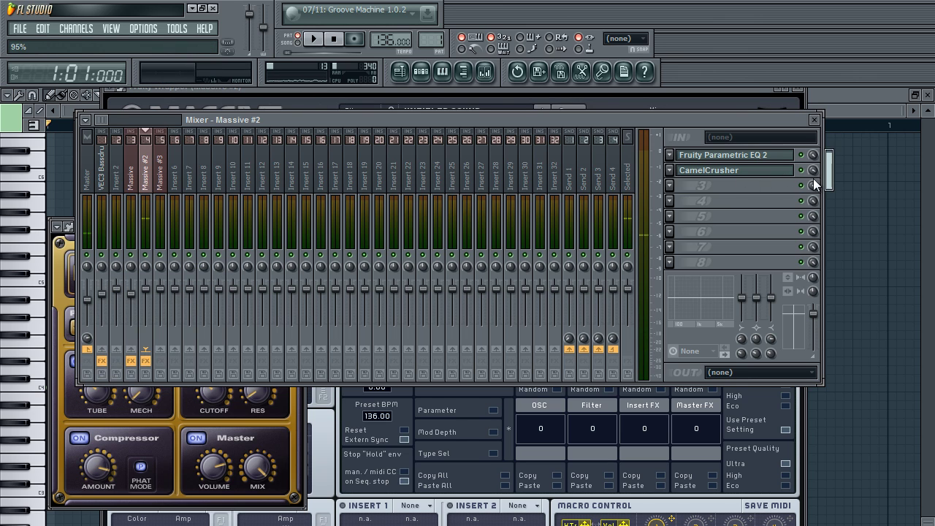
In Massive #2's piano roll, draw a one-beat C6 note on the fourth beat of bar 1
left_click(420, 74)
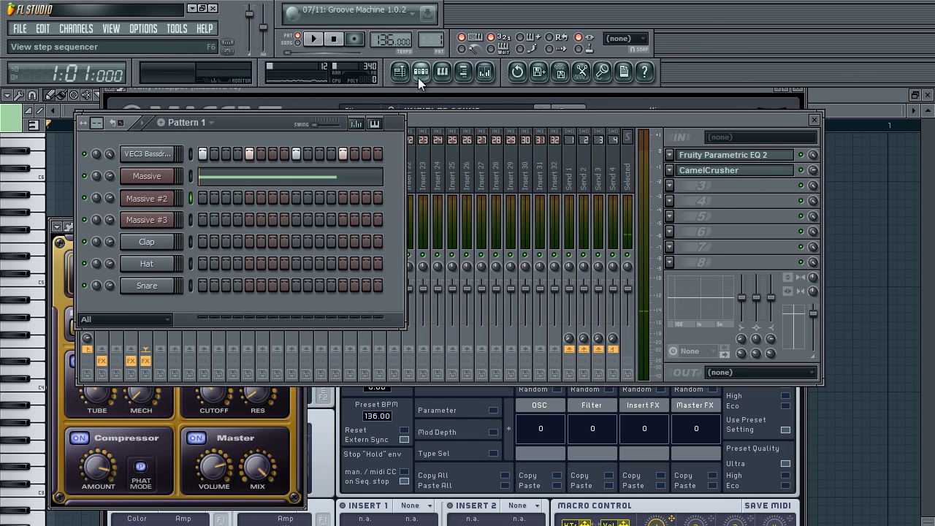
right_click(173, 195)
left_click(186, 201)
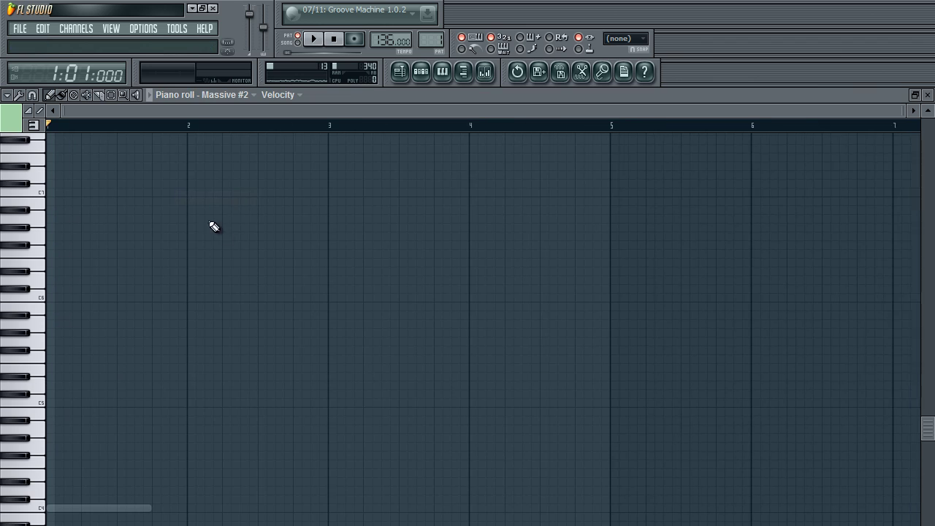
scroll(291, 375, "down", 3)
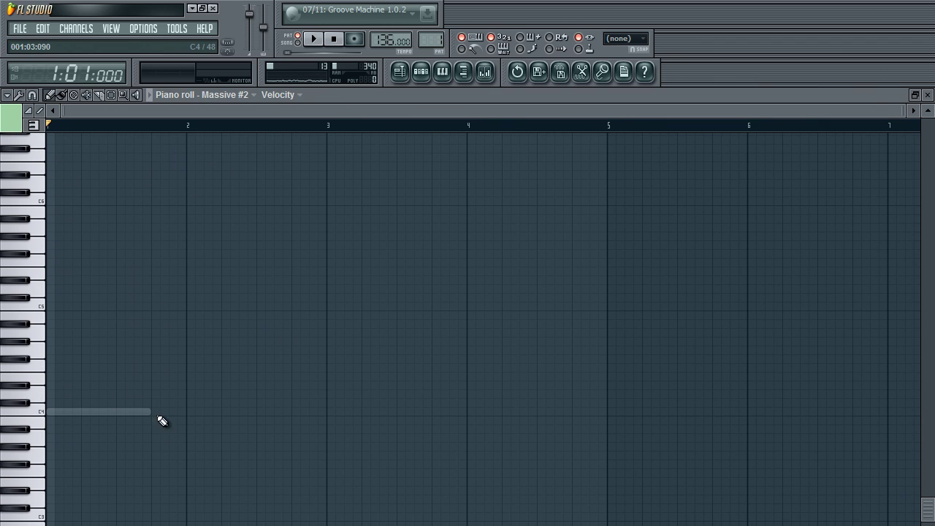
scroll(158, 263, "up", 2)
left_click(155, 249)
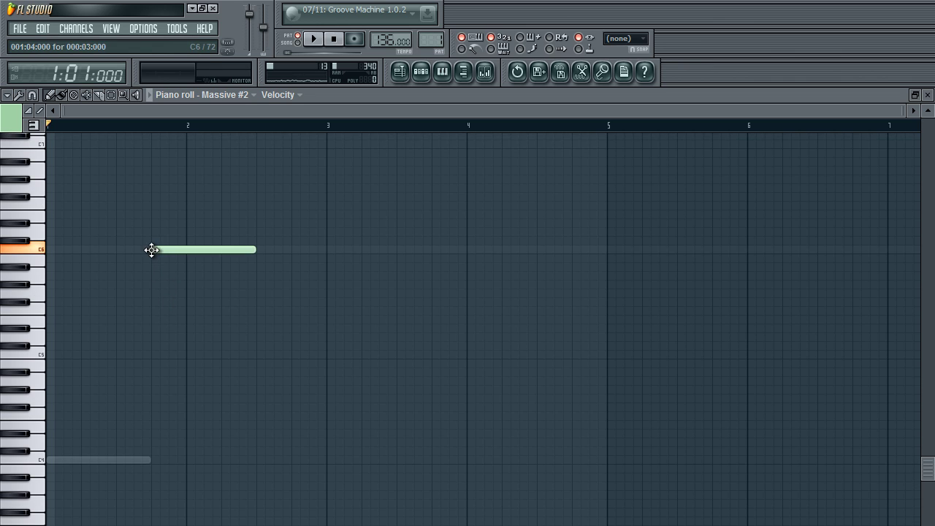
left_click_drag(254, 259, 186, 253)
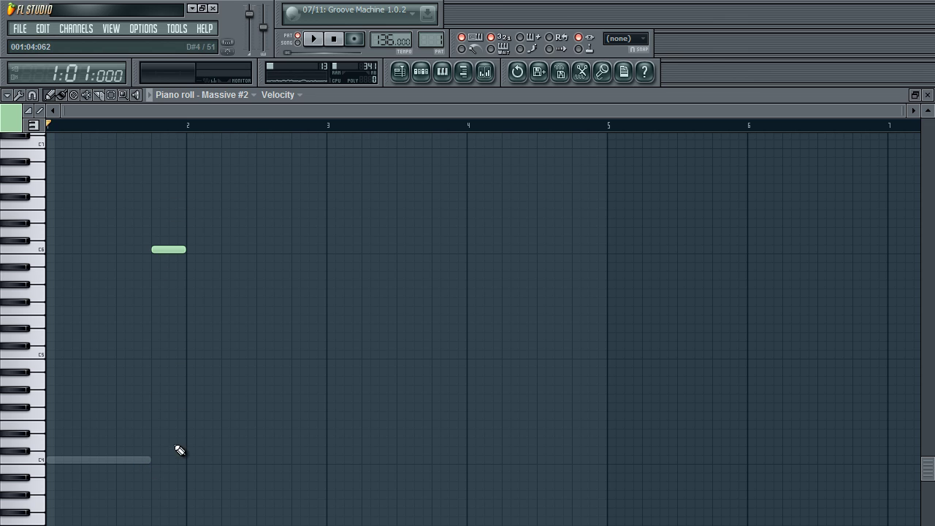
Send the VEC3 Bassdrums Clubby 001 kick insert to Massive #2, then open Massive #2's third FX slot menu
left_click(421, 73)
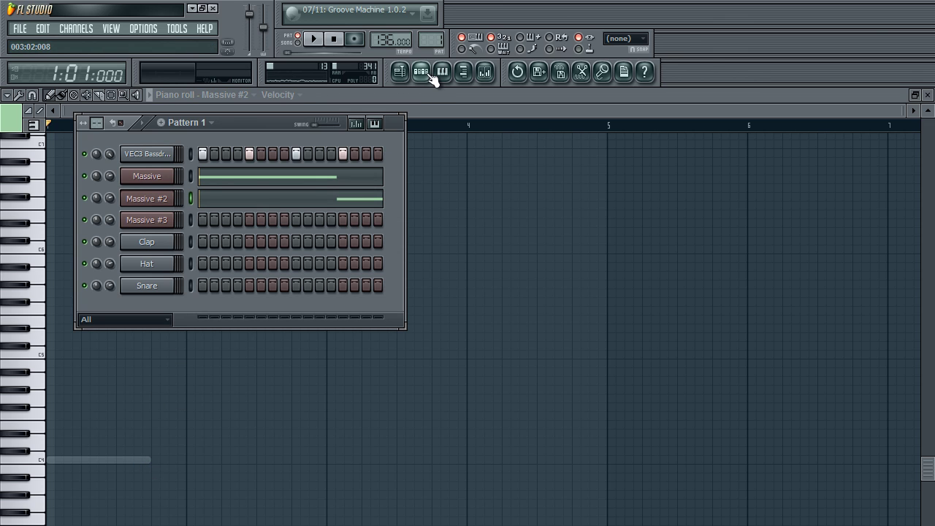
left_click(488, 71)
left_click(105, 182)
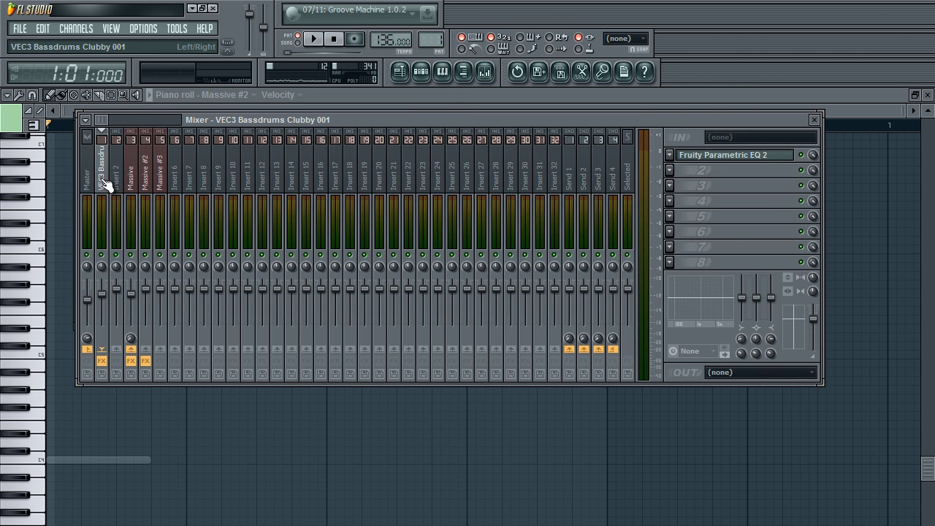
left_click(146, 349)
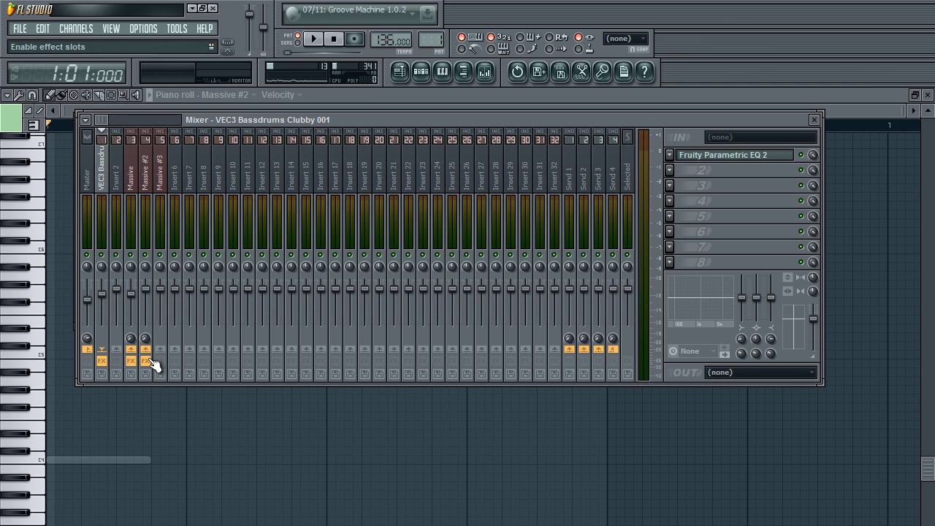
left_click(149, 179)
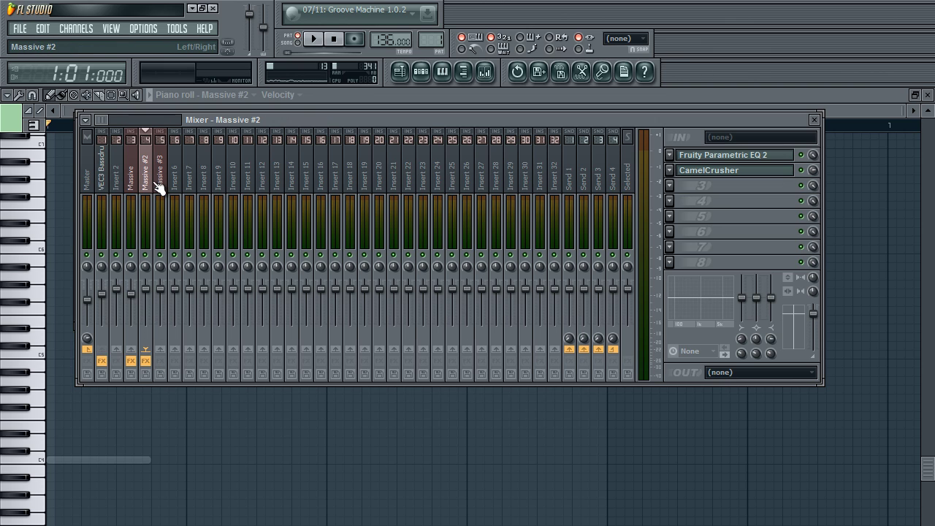
left_click(669, 187)
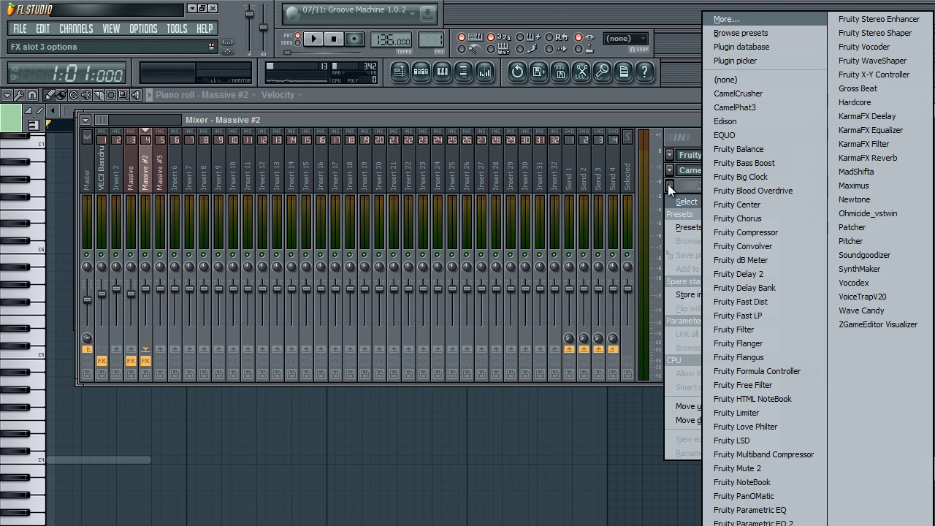
Load Fruity Limiter in COMP mode, adding knee and setting threshold near -22.9dB
left_click(738, 413)
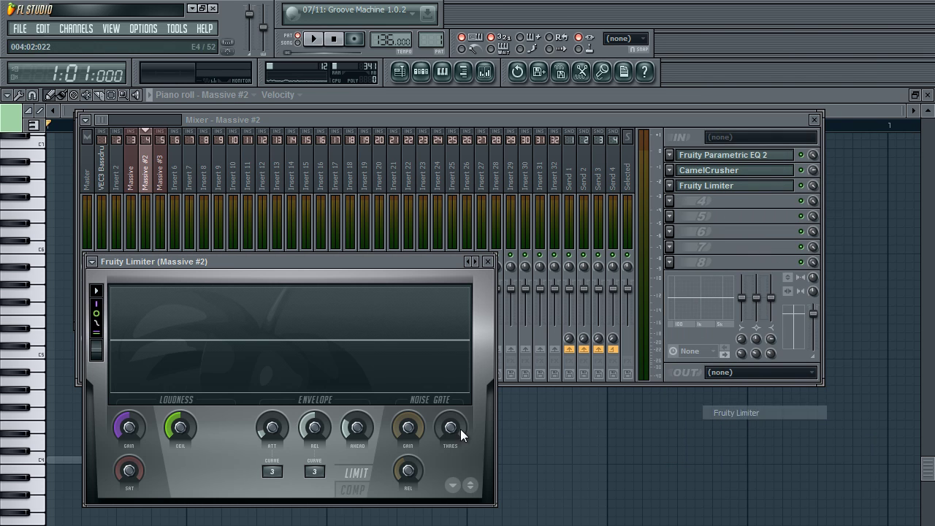
left_click(352, 489)
left_click_drag(338, 265, 387, 151)
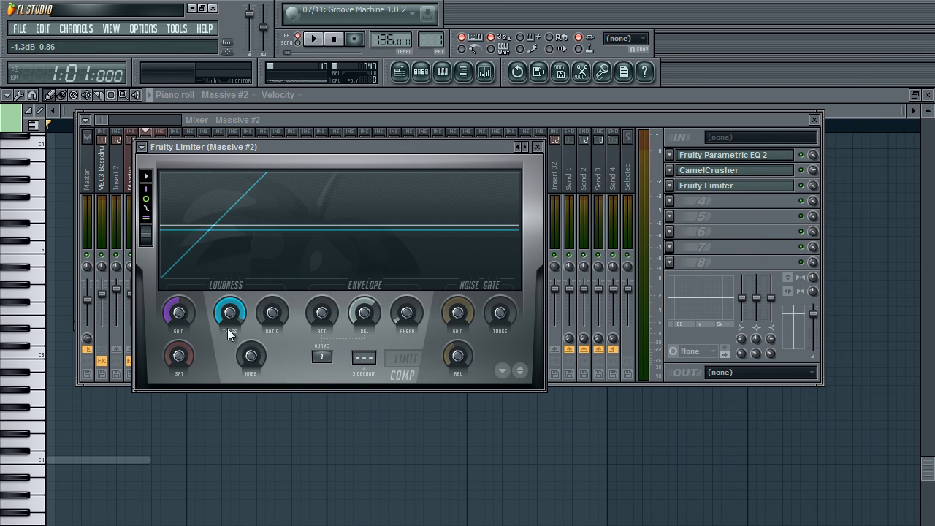
left_click_drag(229, 333, 211, 453)
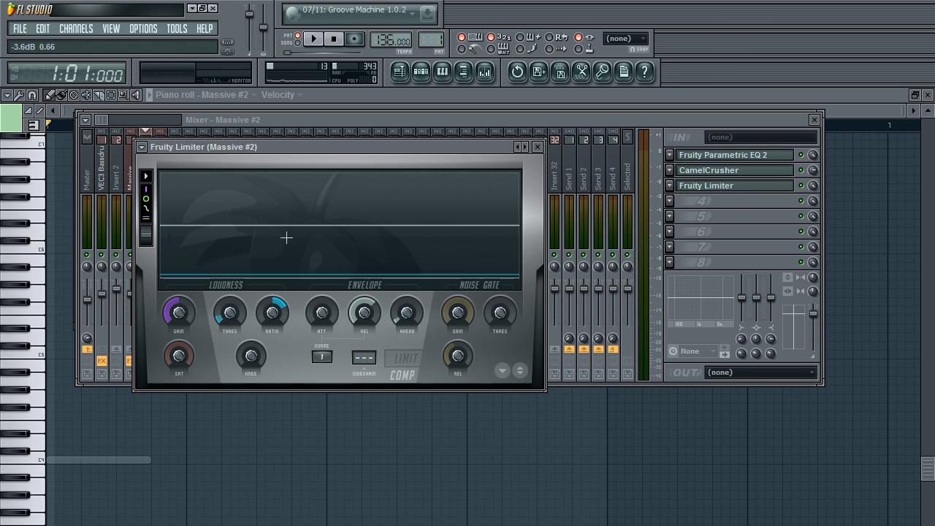
left_click_drag(252, 357, 253, 373)
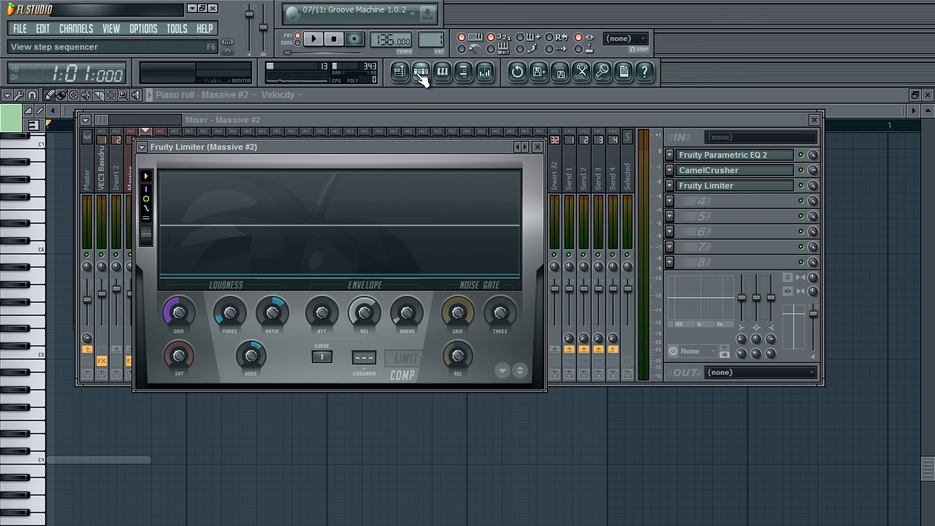
left_click_drag(227, 313, 260, 276)
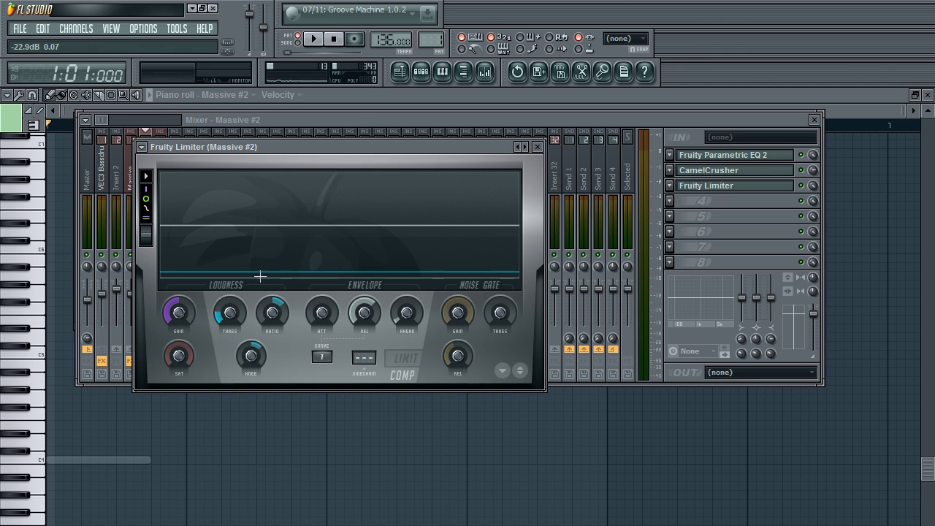
Audition the compression, lower the threshold to about -30.6dB, and close the limiter
left_click(421, 71)
key("space")
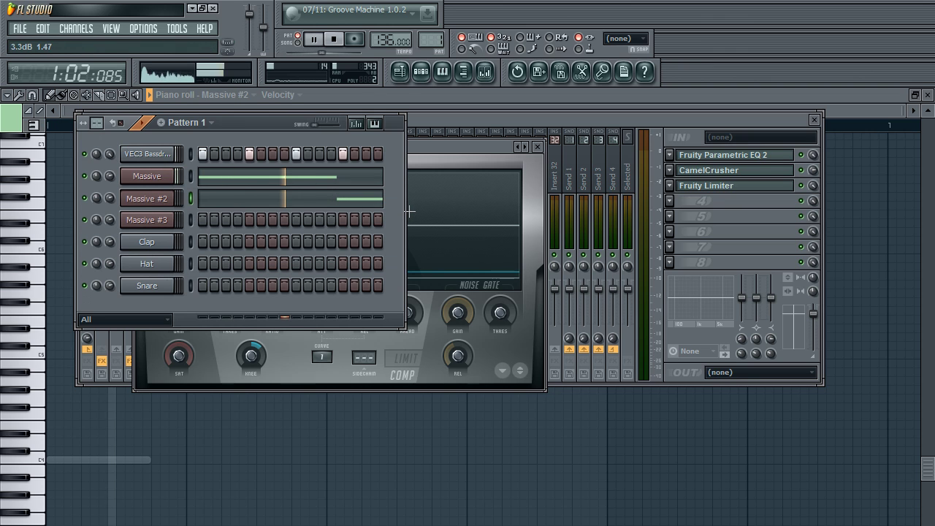
key("space")
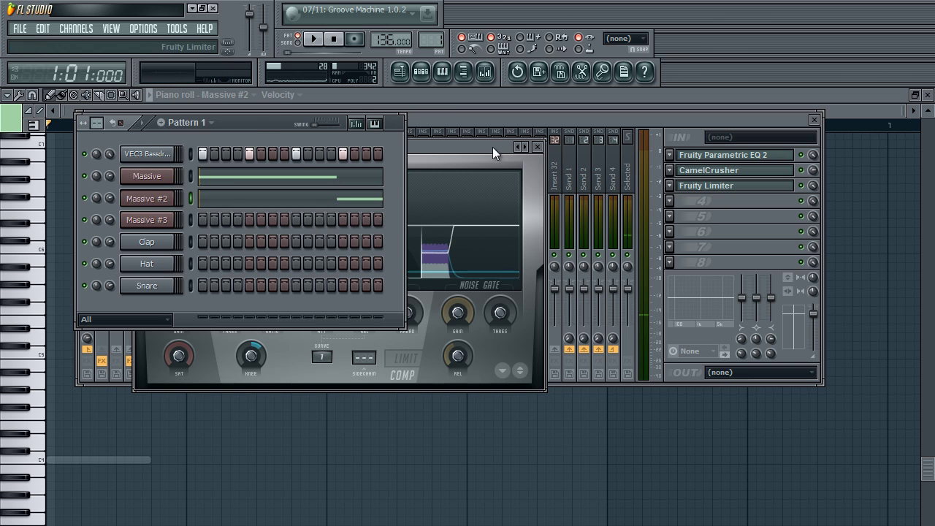
left_click(494, 151)
left_click_drag(231, 318, 241, 334)
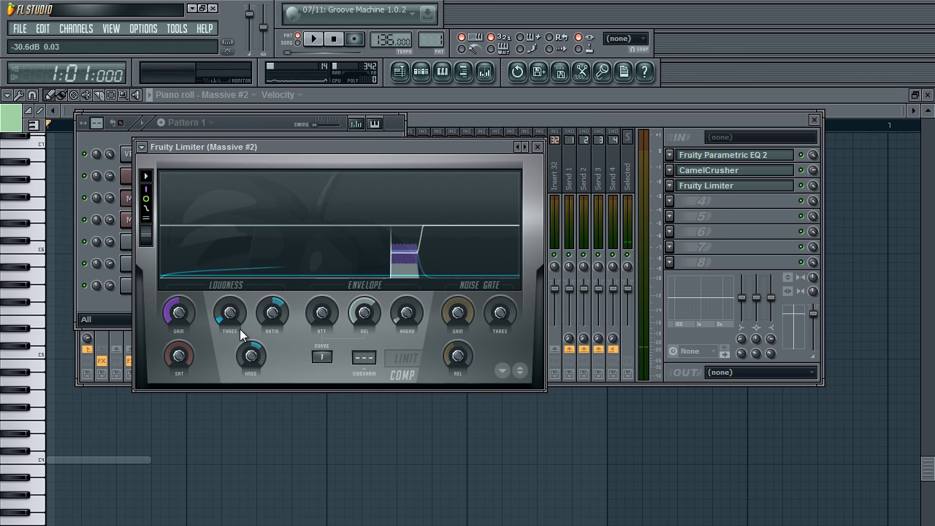
key("space")
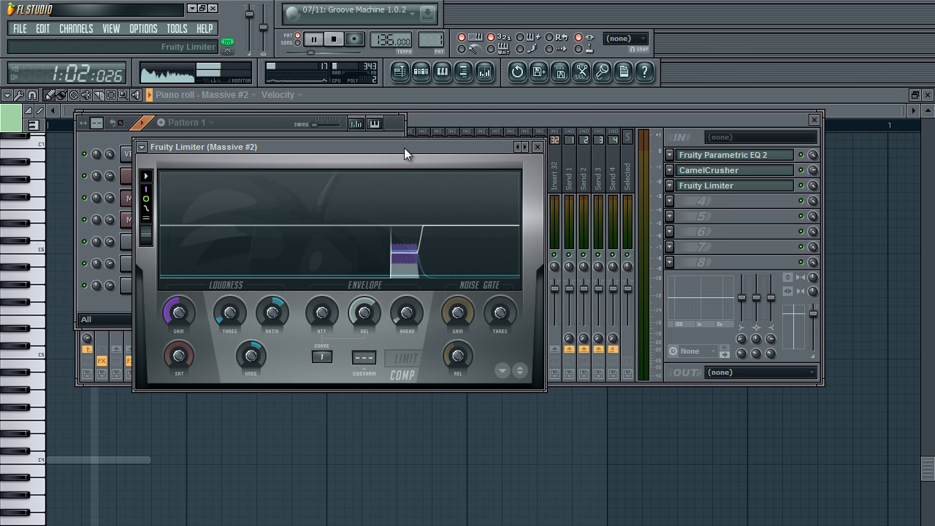
key("space")
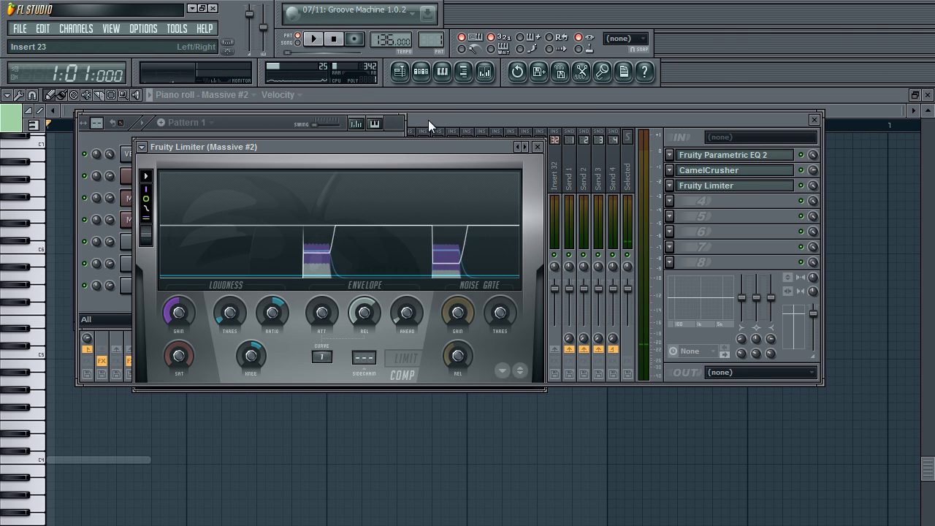
left_click(428, 120)
left_click(226, 389)
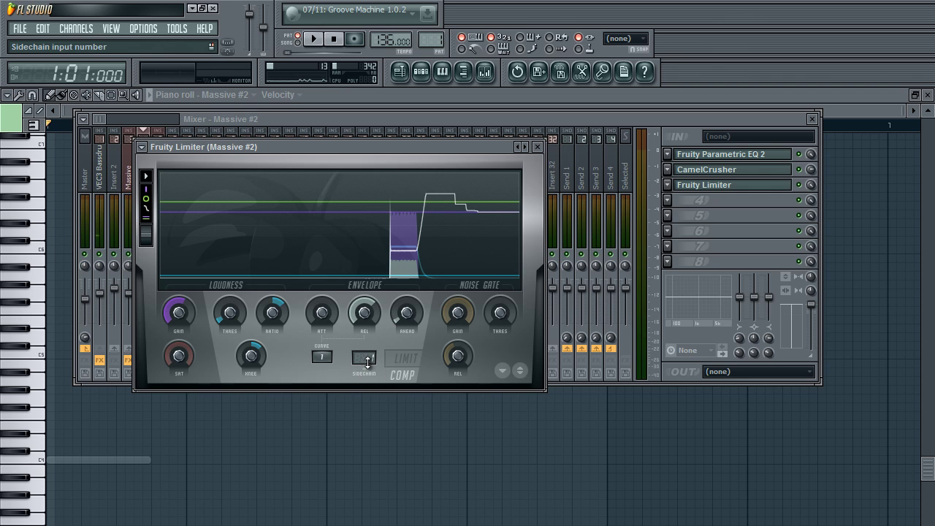
left_click(538, 147)
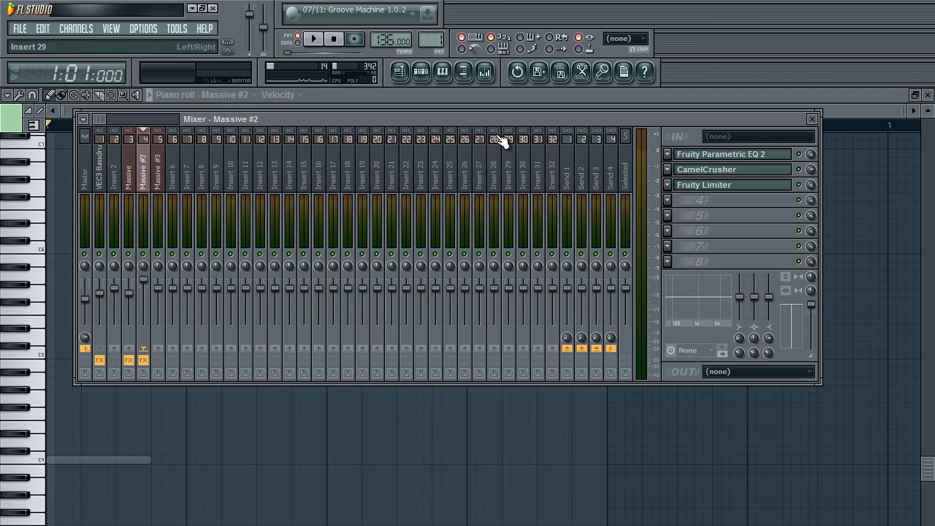
Set the Massive #2 mixer fader to -4.4dB while checking the mix
key("space")
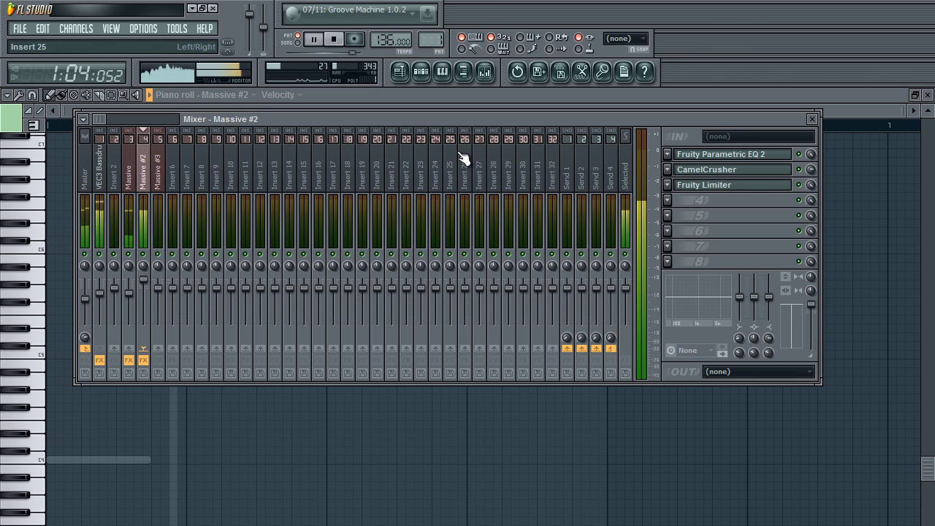
key("space")
left_click_drag(144, 281, 149, 332)
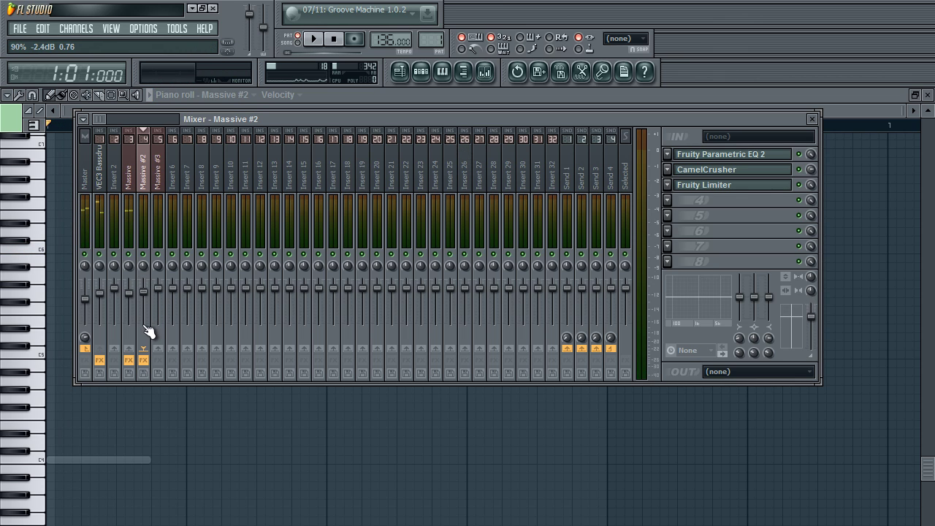
left_click_drag(147, 300, 149, 303)
key("space")
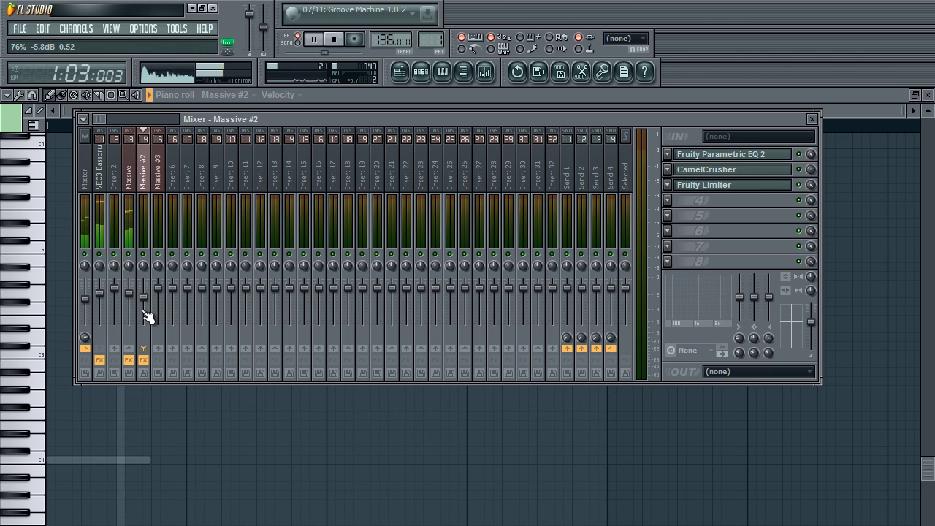
key("space")
left_click_drag(148, 301, 149, 296)
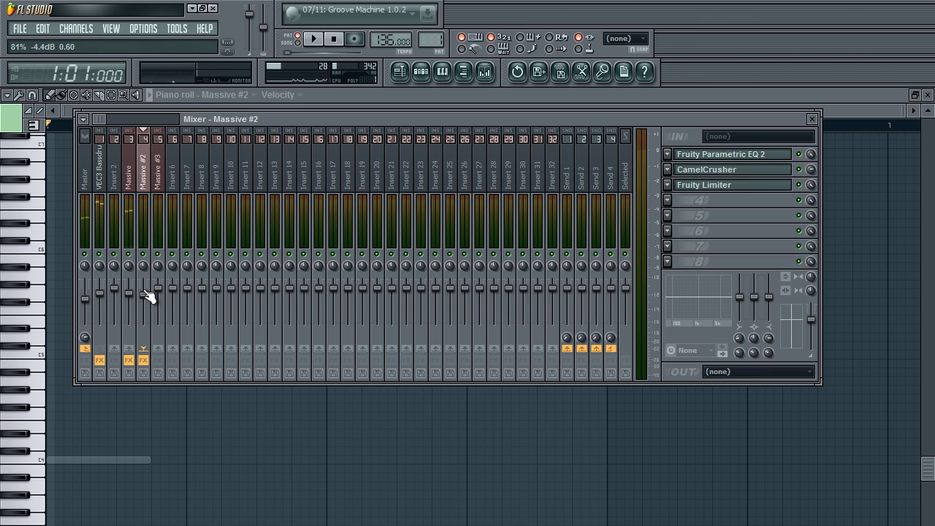
Revisit Massive #2's equalizer and limiter settings, trying and undoing a new note
left_click(719, 158)
left_click(723, 184)
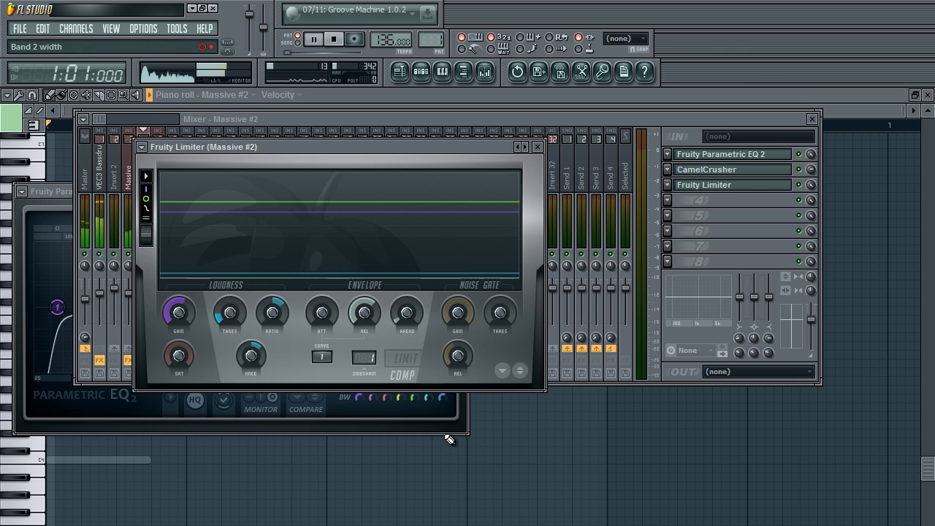
key("space")
left_click(518, 470)
key("ctrl+z")
key("space")
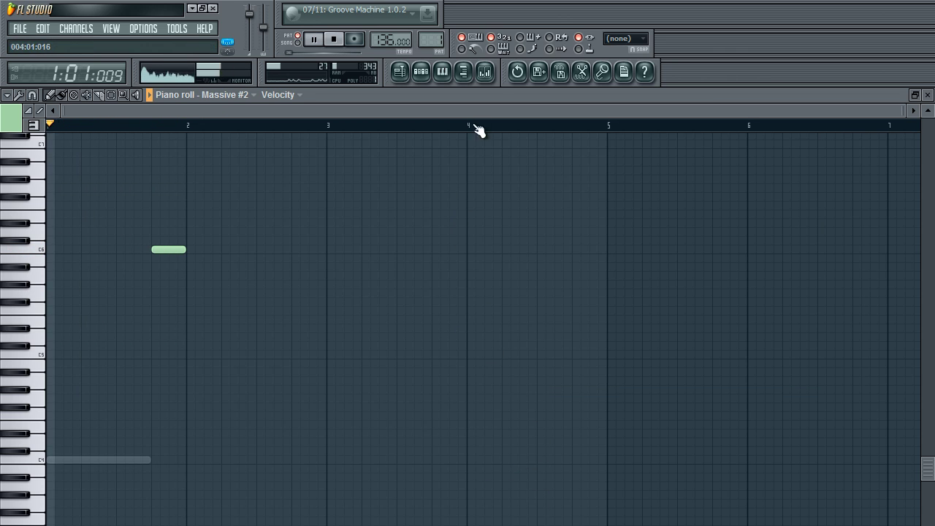
Add a shortened second note at bar 2 in Massive's piano roll
left_click(485, 71)
left_click(485, 72)
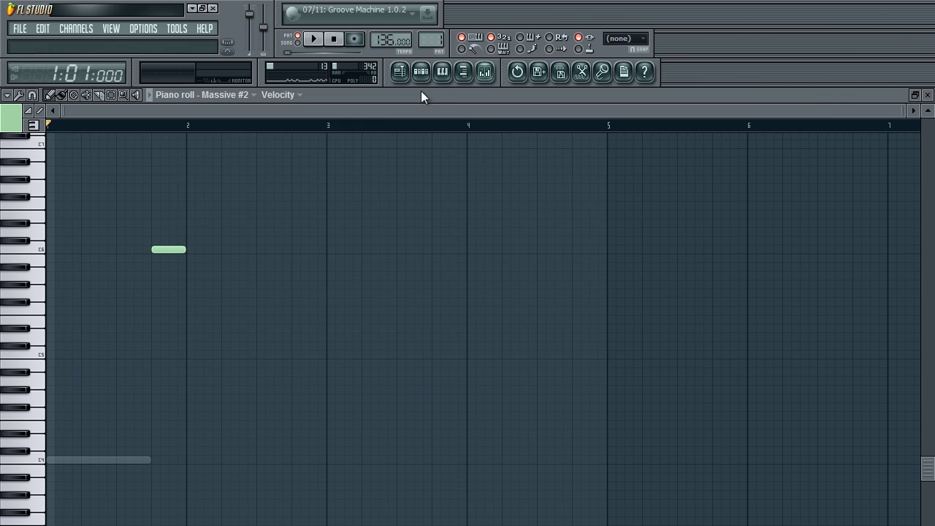
left_click(421, 71)
left_click(245, 183)
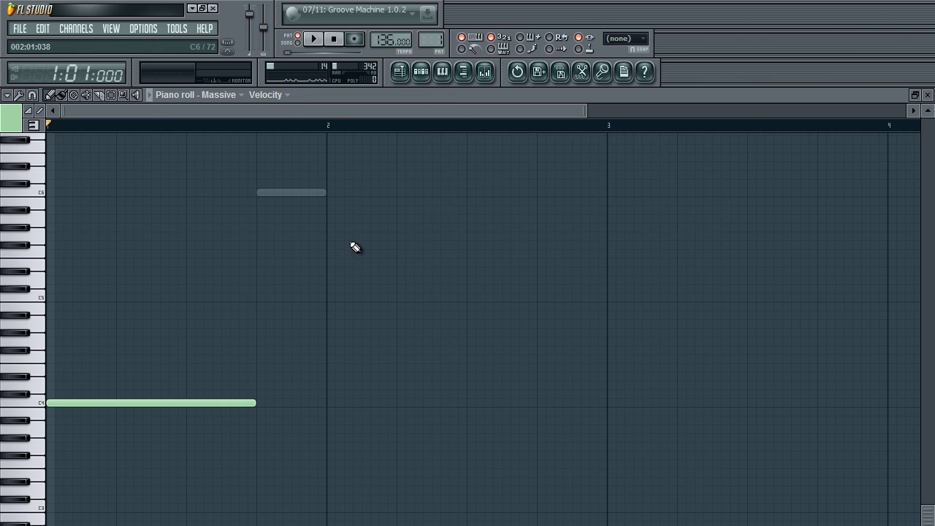
scroll(355, 247, "up", 2)
scroll(359, 106, "down", 3)
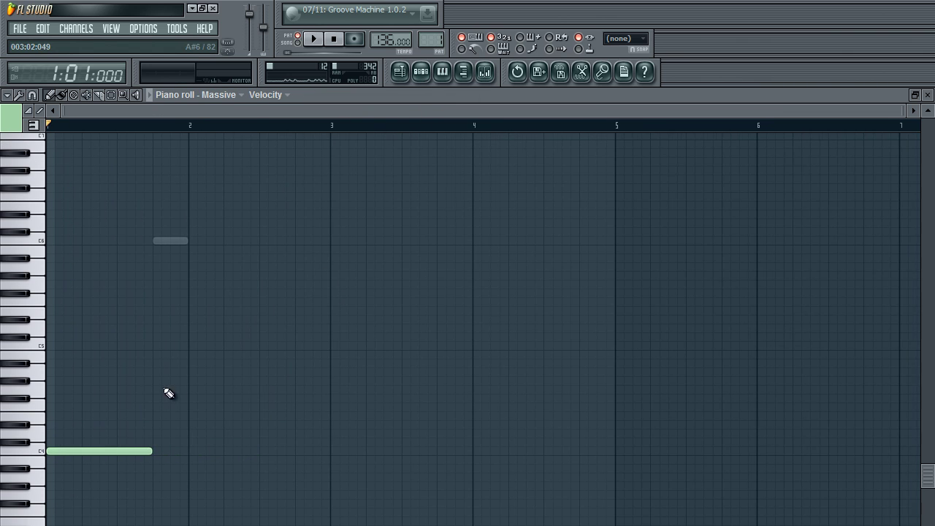
left_click(199, 451)
left_click(421, 71)
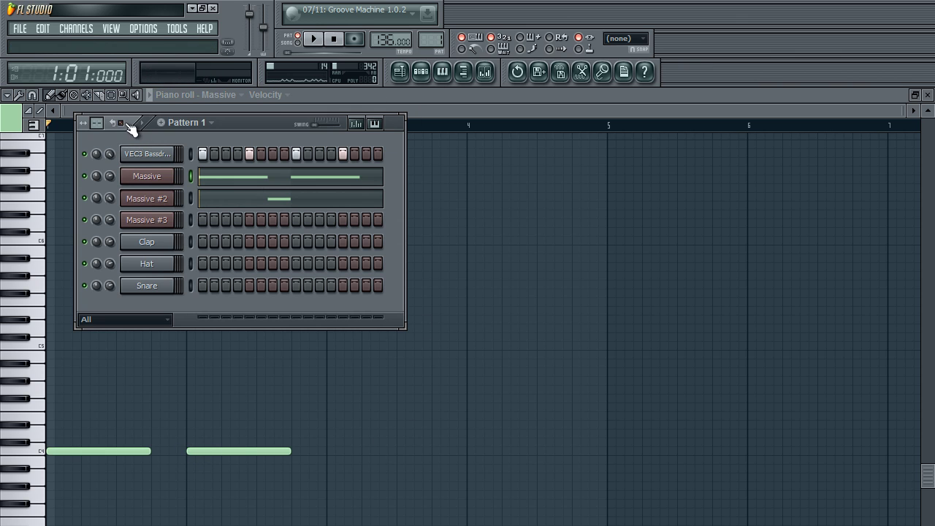
left_click_drag(291, 451, 221, 458)
Add a second note to the Massive #2 part during playback
left_click(423, 70)
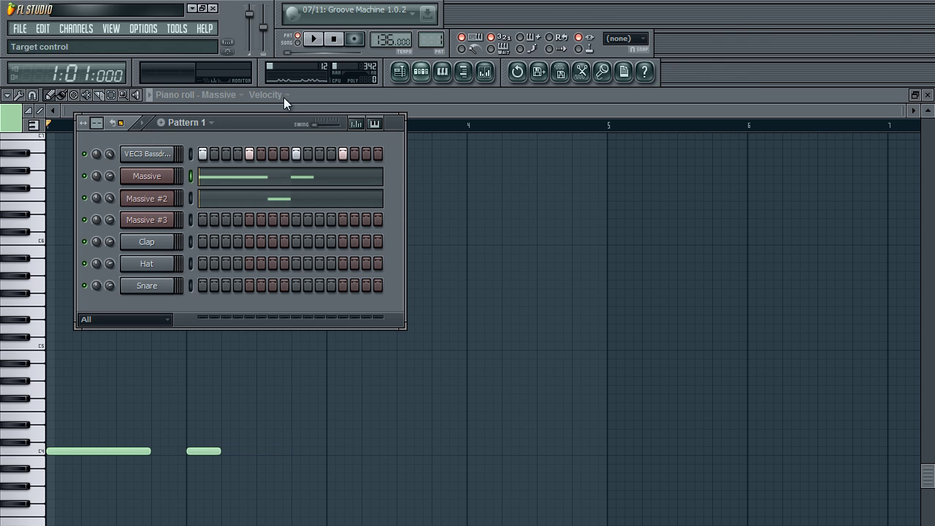
left_click(282, 183)
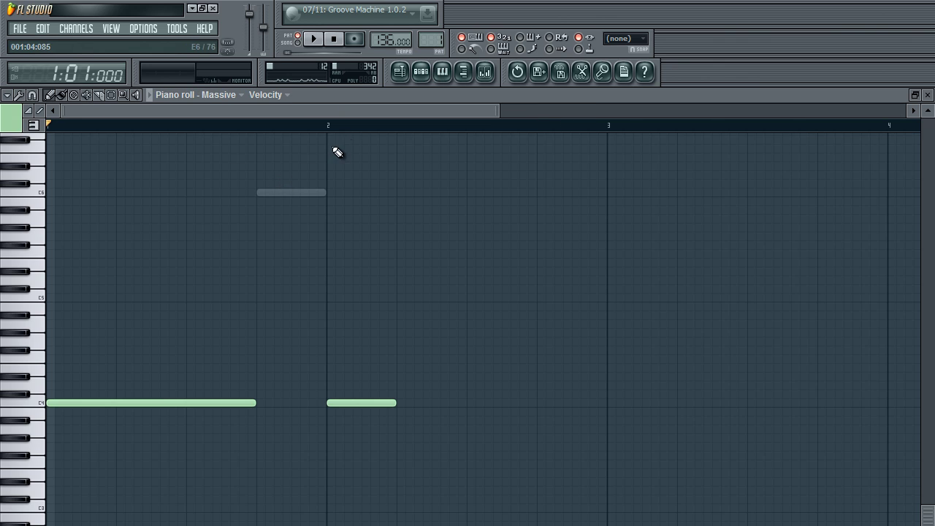
left_click(422, 71)
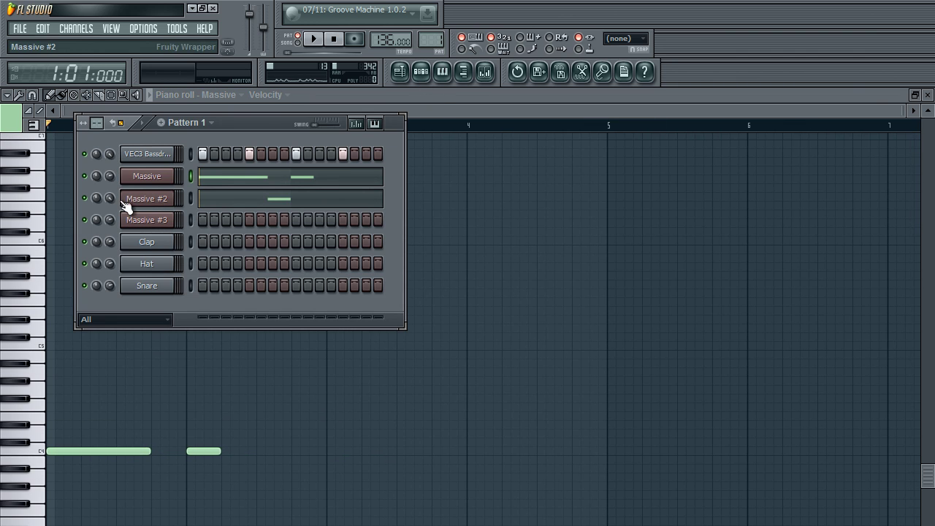
left_click(368, 201)
key("space")
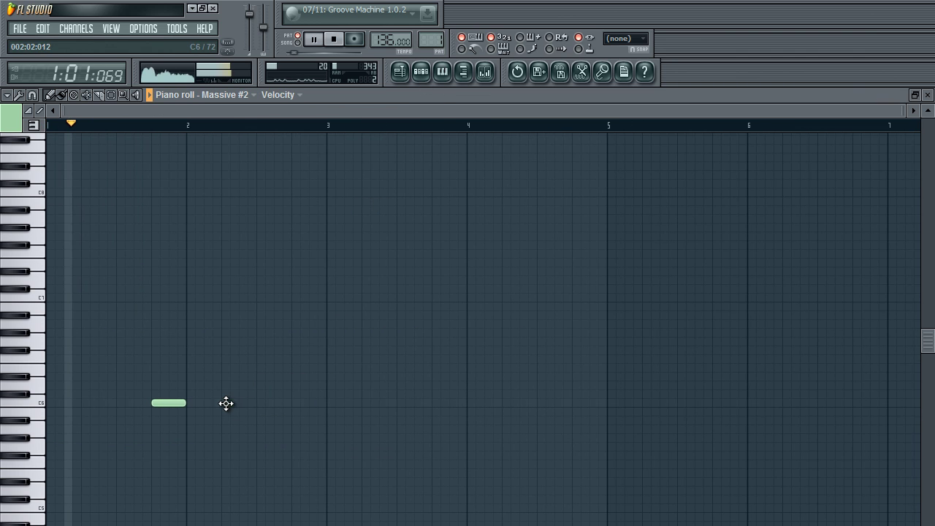
left_click(223, 403)
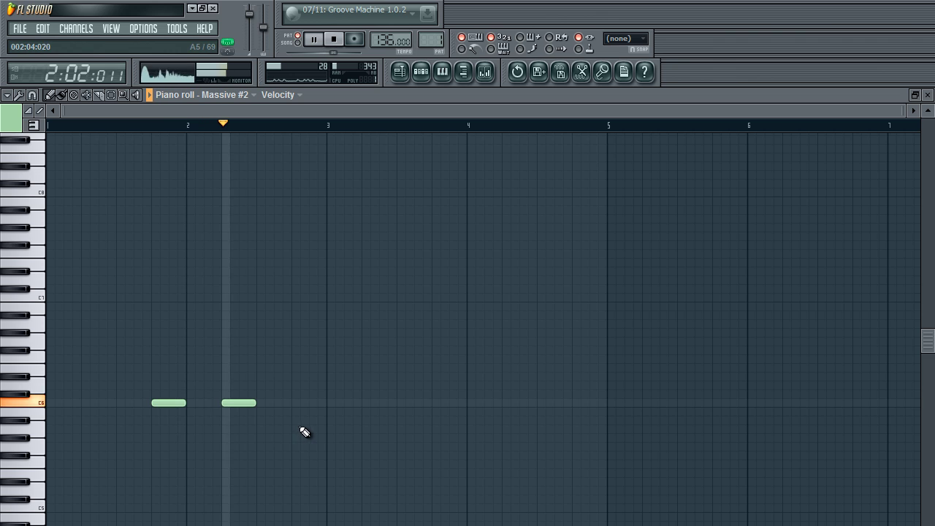
key("space")
Add a third C4 note to Massive's riff
left_click(421, 71)
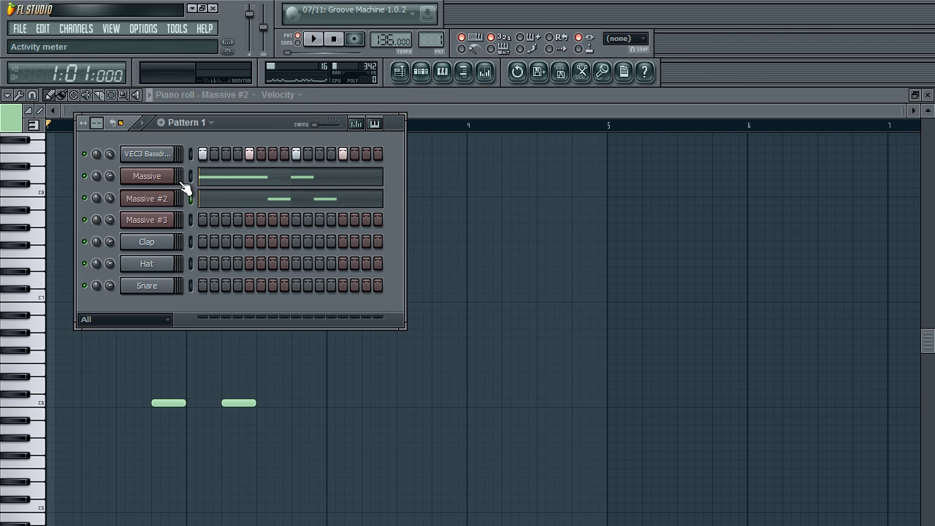
left_click(248, 185)
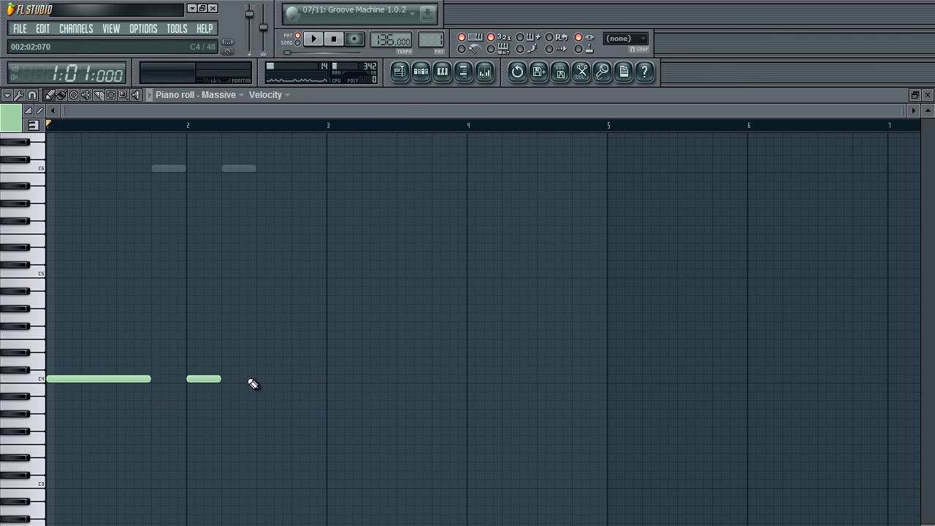
left_click(254, 378)
scroll(409, 422, "up", 1)
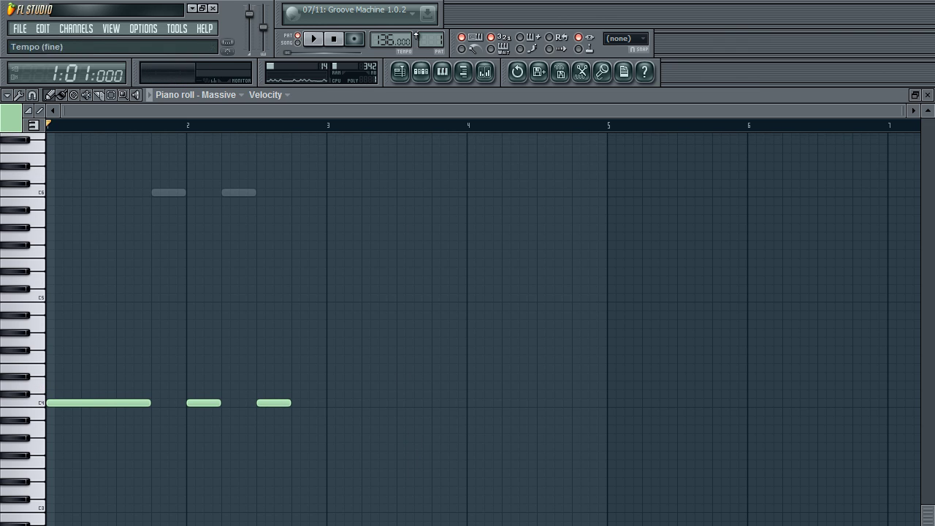
Set the Massive #3 synth's OSC1 wavetable to Formant Saw
left_click(422, 72)
right_click(155, 216)
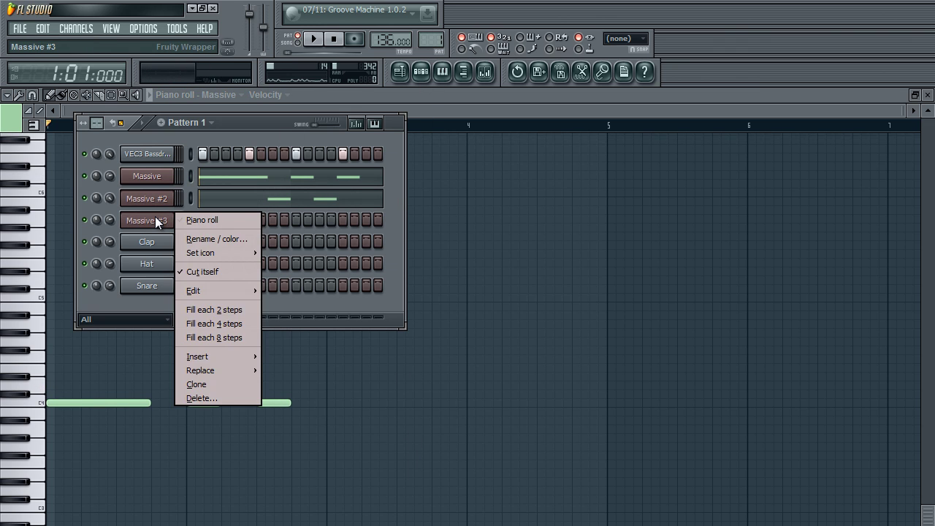
left_click(155, 216)
left_click_drag(379, 451, 242, 86)
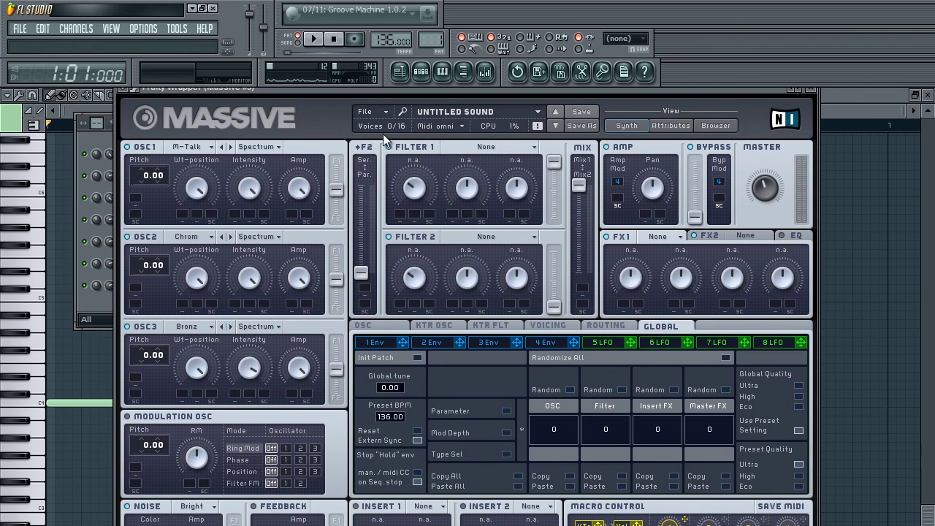
left_click(208, 148)
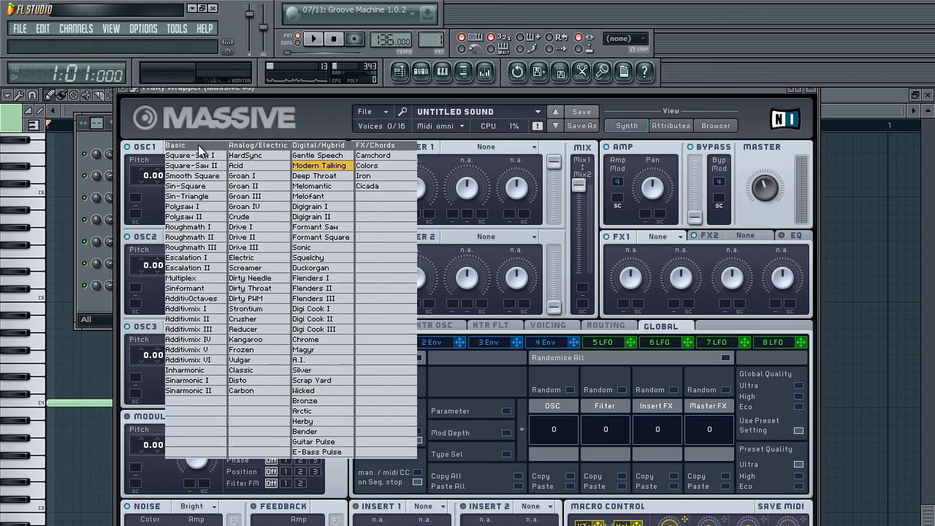
left_click(333, 227)
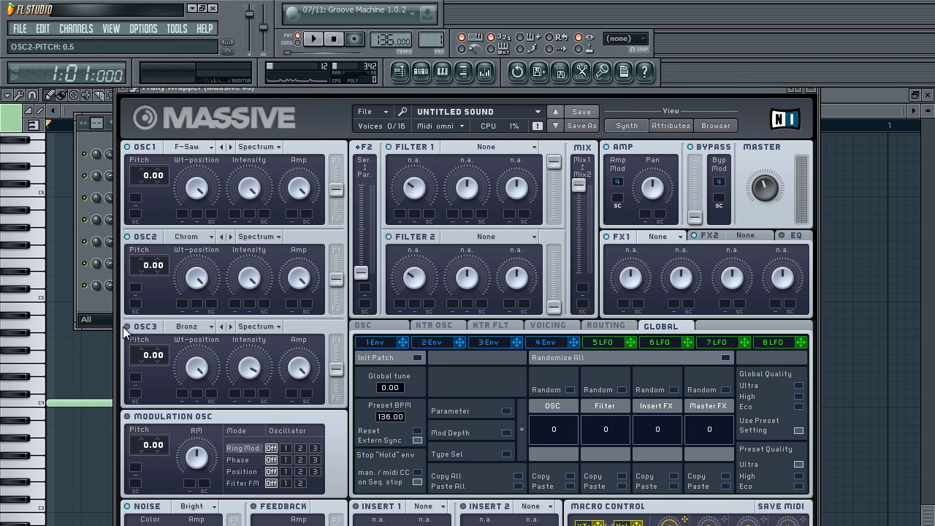
Set OSC2 to Digigrain II and open Massive #3's piano roll
left_click(485, 72)
left_click(485, 71)
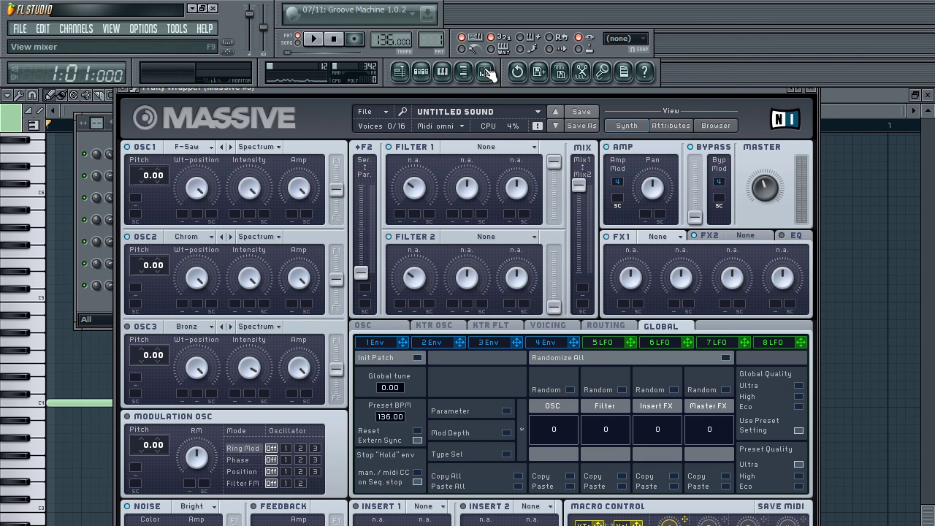
left_click(184, 236)
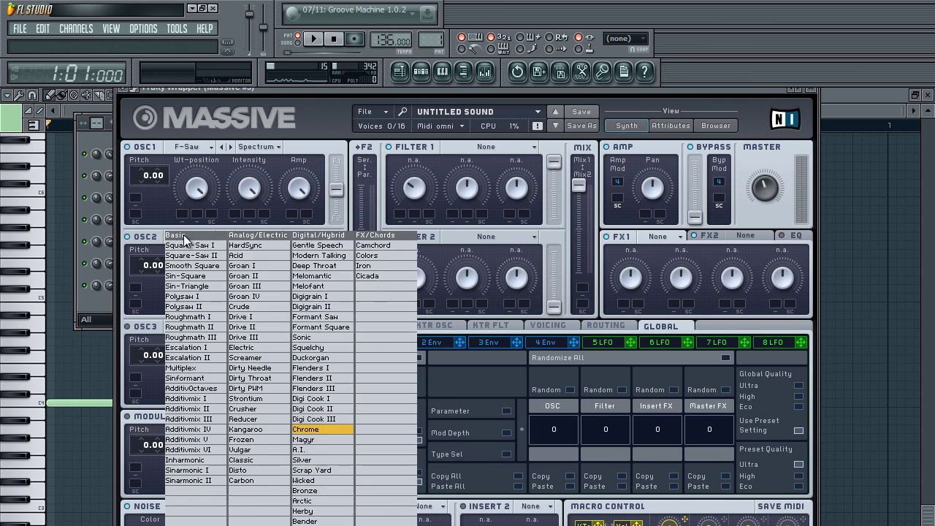
left_click(322, 306)
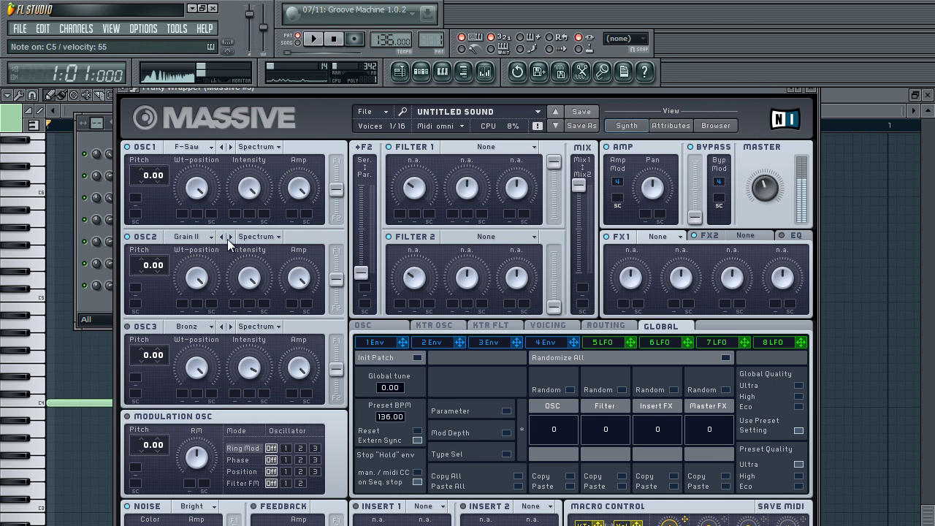
left_click(421, 71)
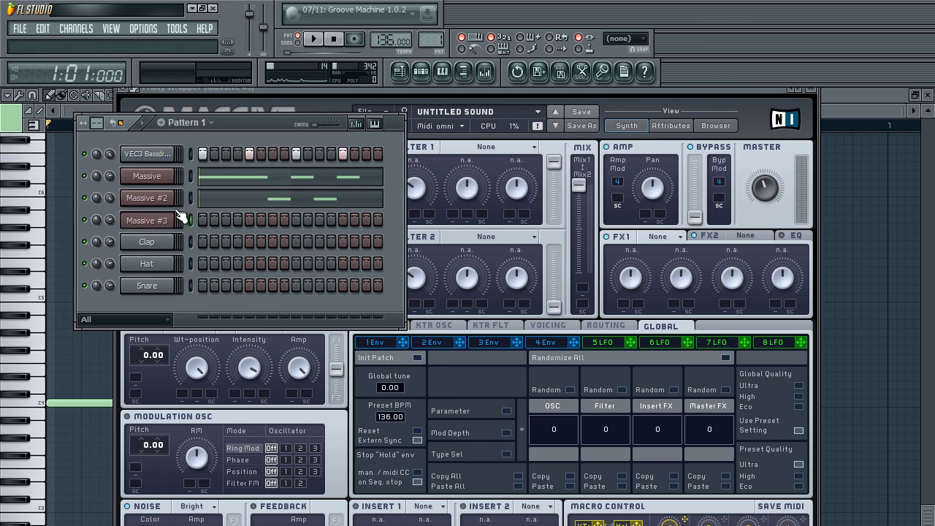
right_click(170, 220)
left_click(197, 221)
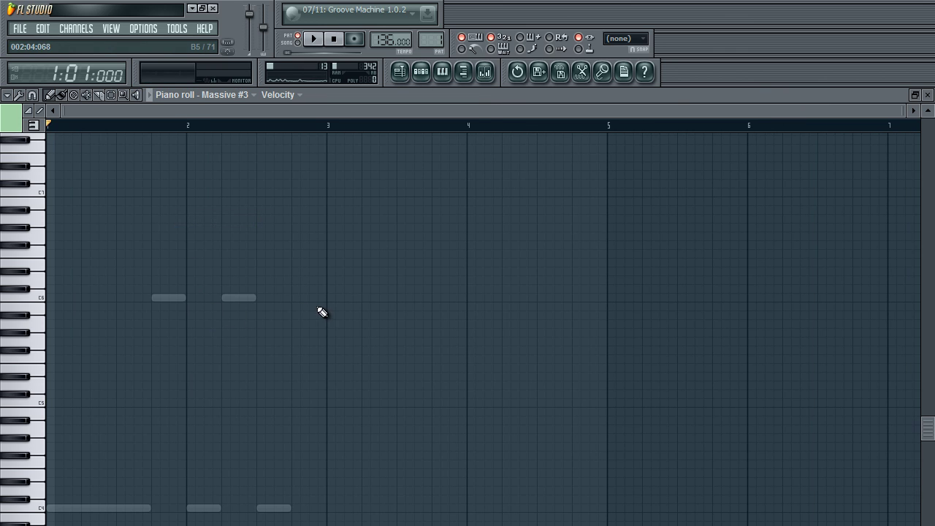
Draw three short C5 notes just before bar 3 and play them back
left_click(294, 403)
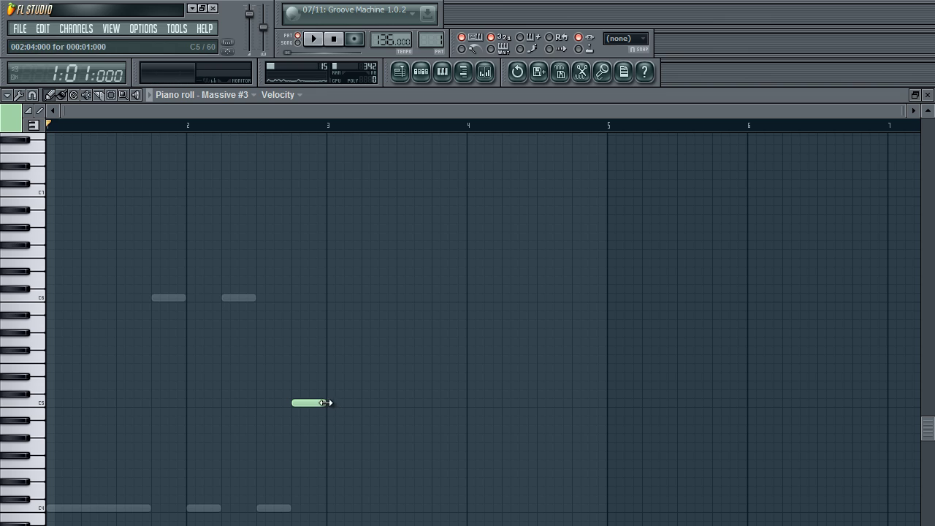
left_click(302, 403)
left_click(316, 403)
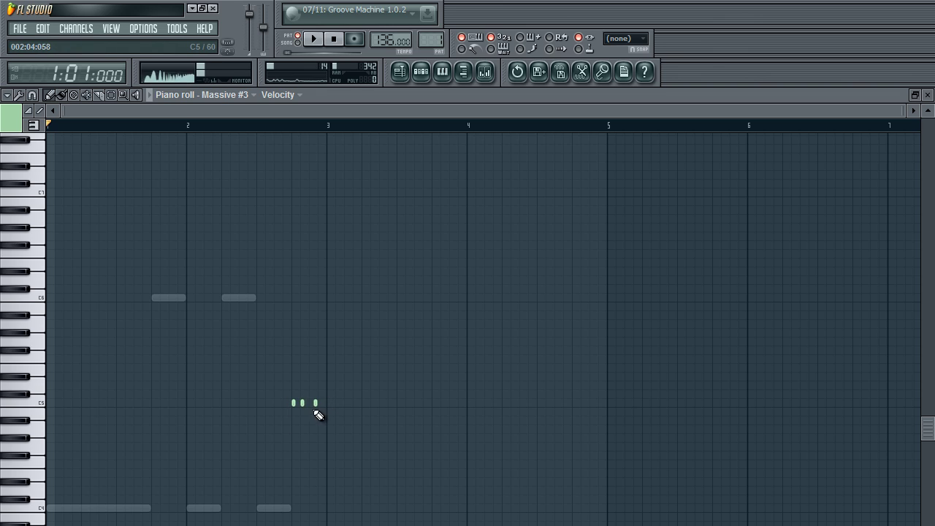
left_click(307, 404)
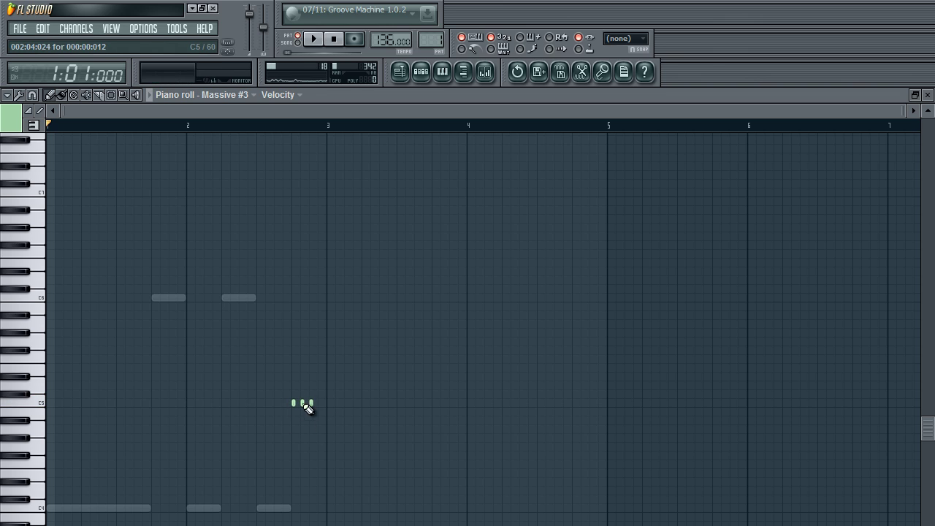
key("space")
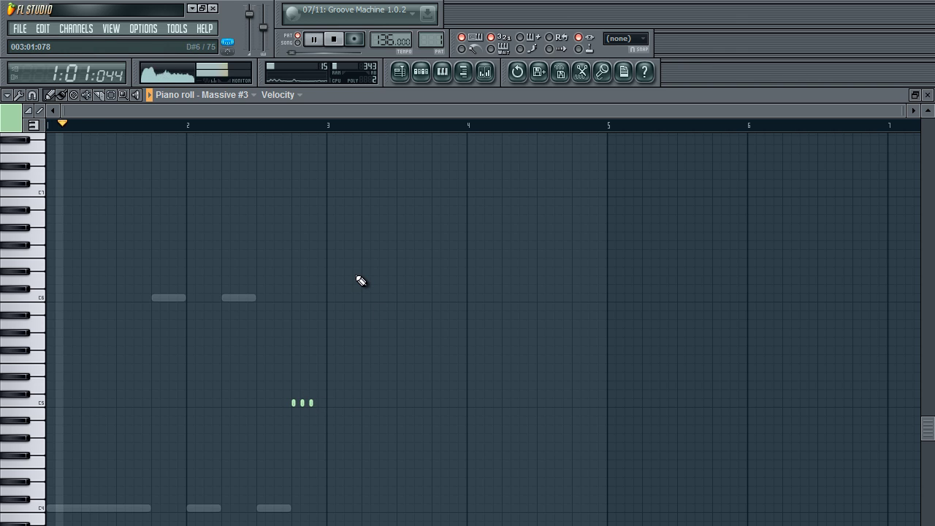
key("space")
Play the pattern while watching the mixer levels, then show the channel rack
left_click(486, 71)
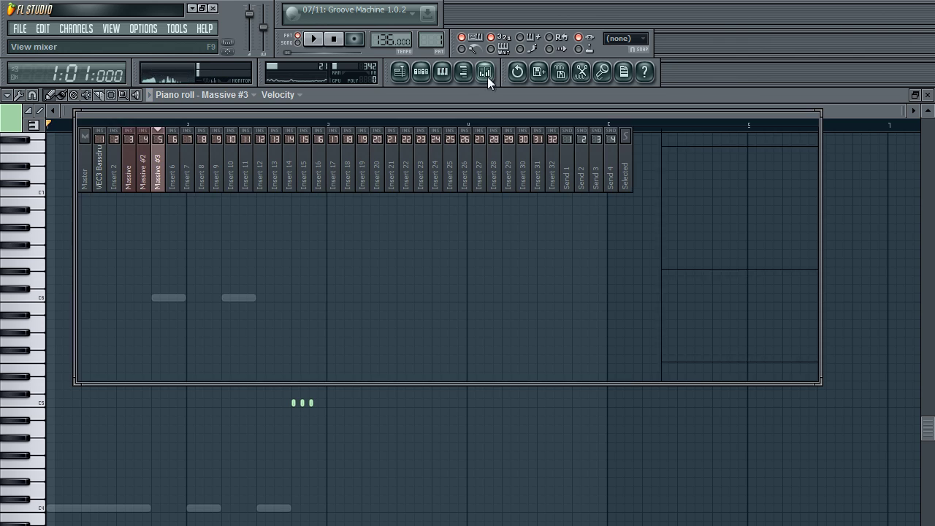
key("space")
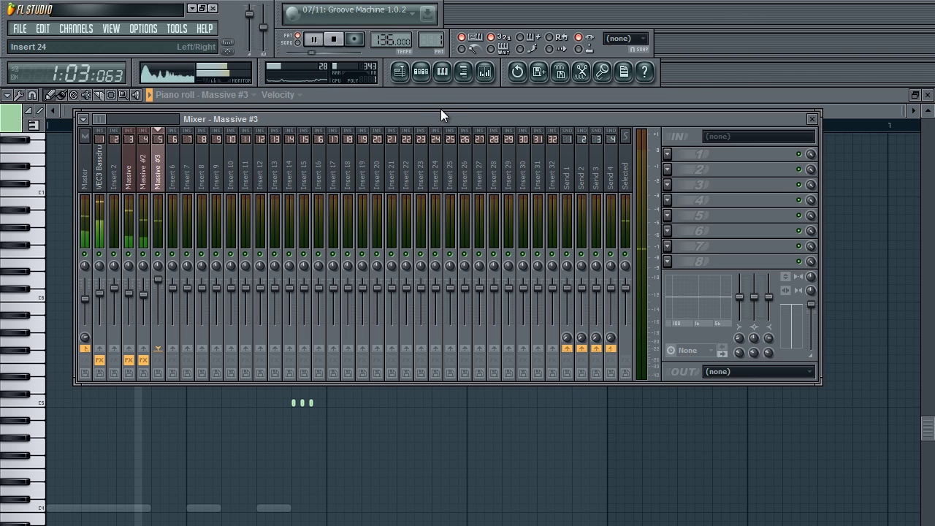
key("space")
left_click(422, 73)
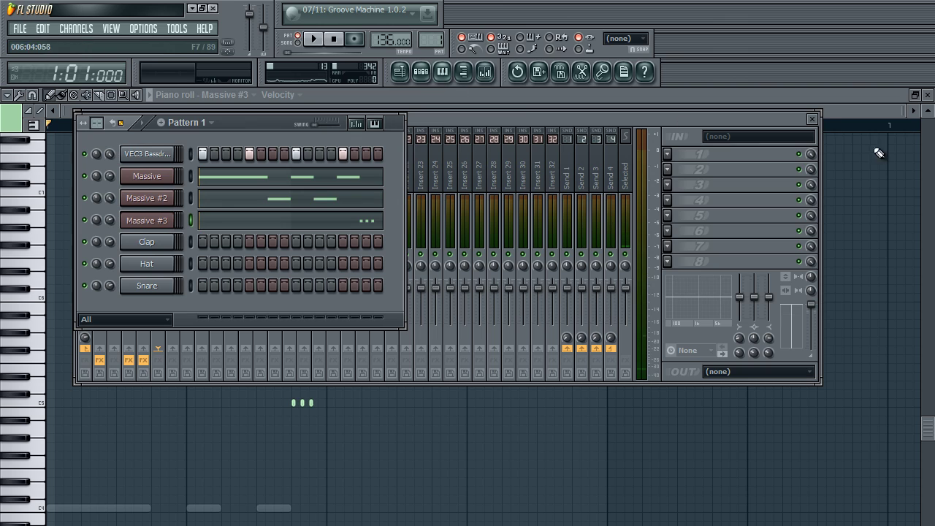
Close the mixer and toggle the Pattern 1 channel rack off and back on
left_click(813, 119)
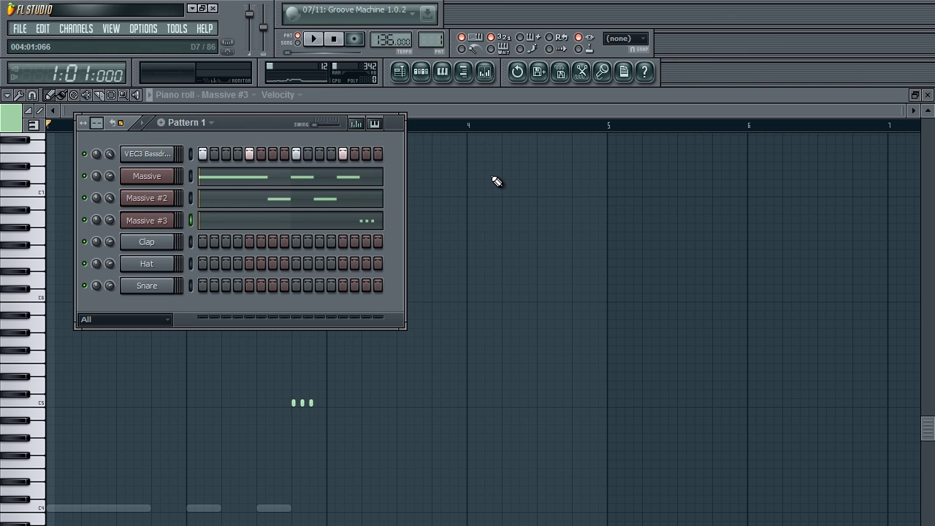
left_click(421, 73)
left_click(422, 73)
Open First time Hard Electro.flp from recent files, discarding the untitled project, and play it
left_click(22, 29)
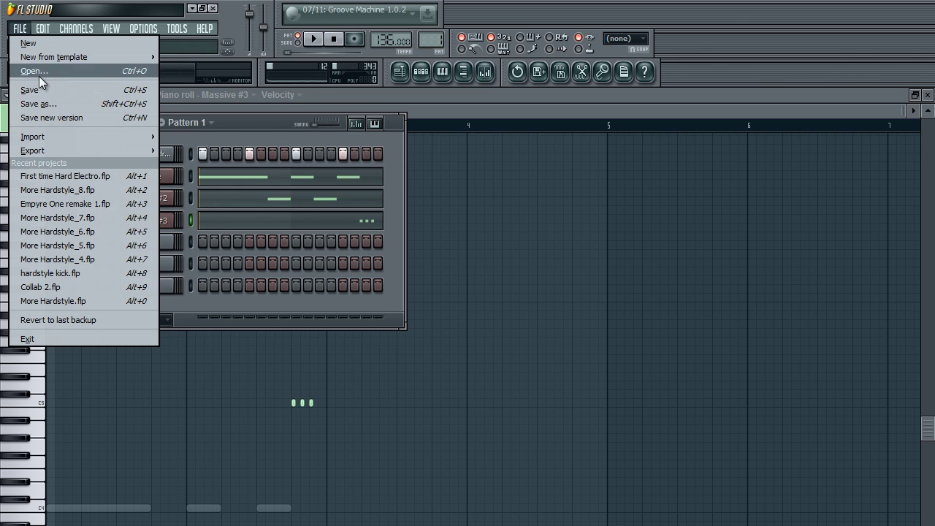
left_click(62, 176)
left_click(472, 389)
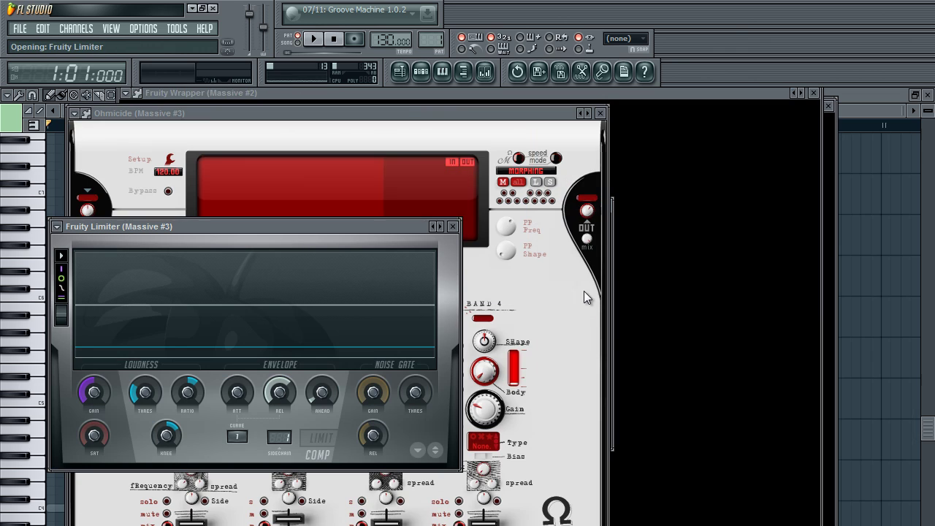
left_click(433, 76)
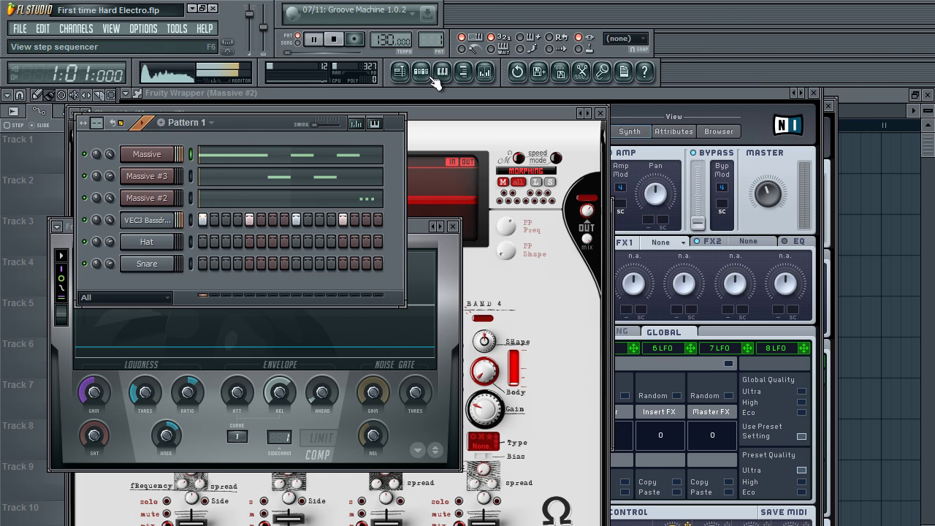
key("space")
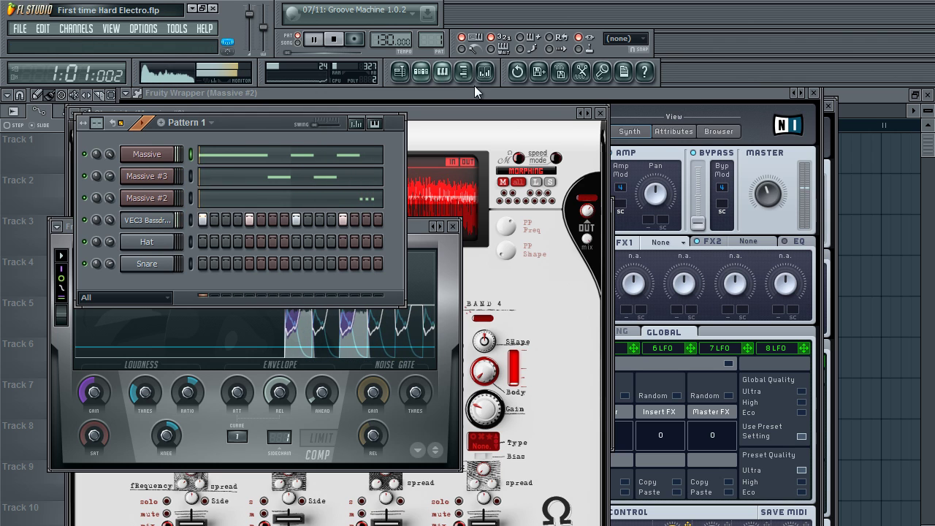
Stop playback and view the Massive plugin and its Ohmicide insert effect
left_click(607, 94)
key("space")
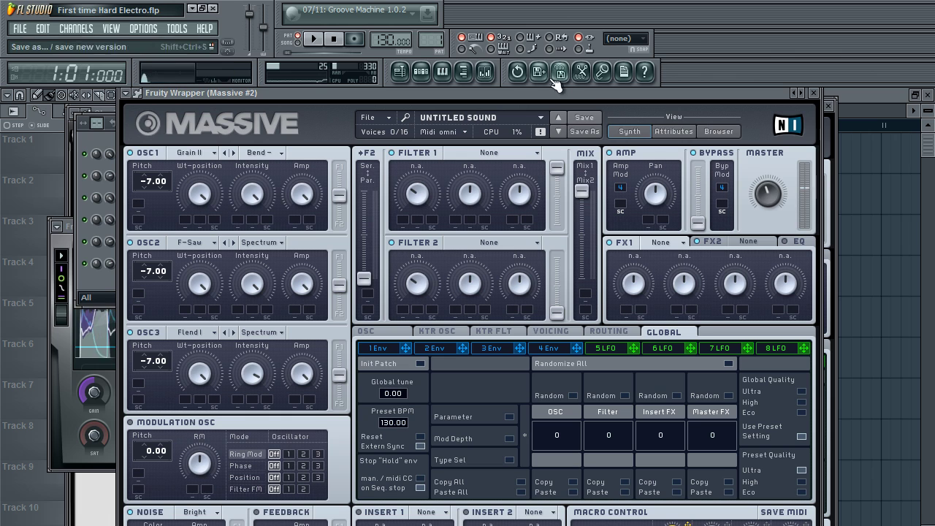
left_click(421, 71)
left_click(162, 156)
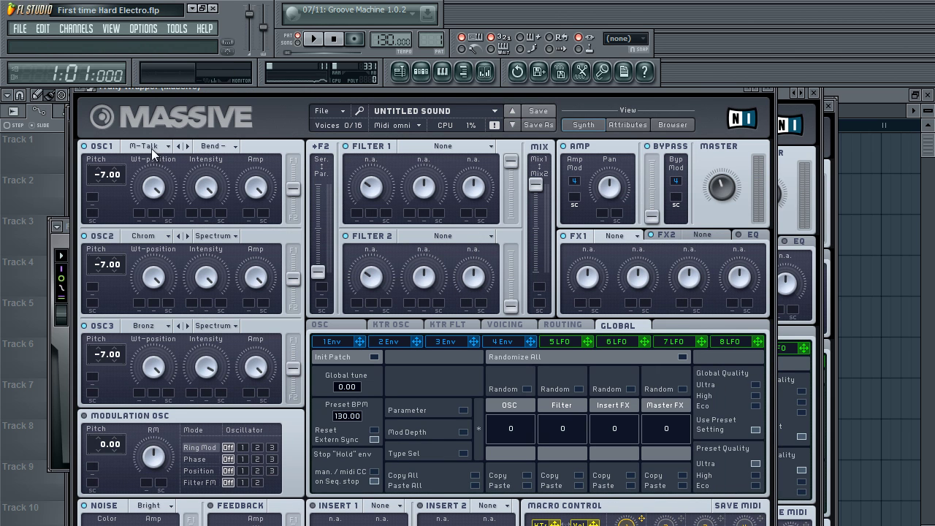
left_click(486, 71)
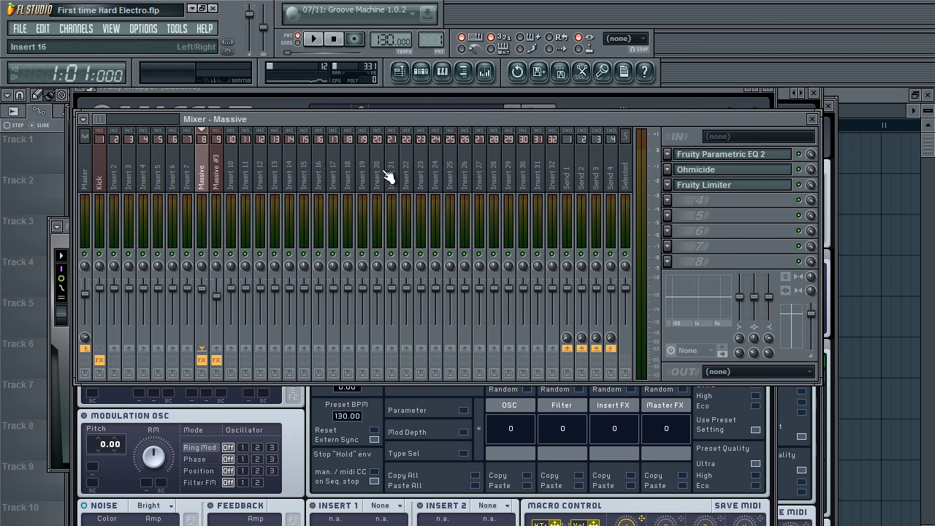
left_click(700, 172)
Check Massive #3's Ohmicide, then close every mixer, plugin and limiter window
left_click(219, 159)
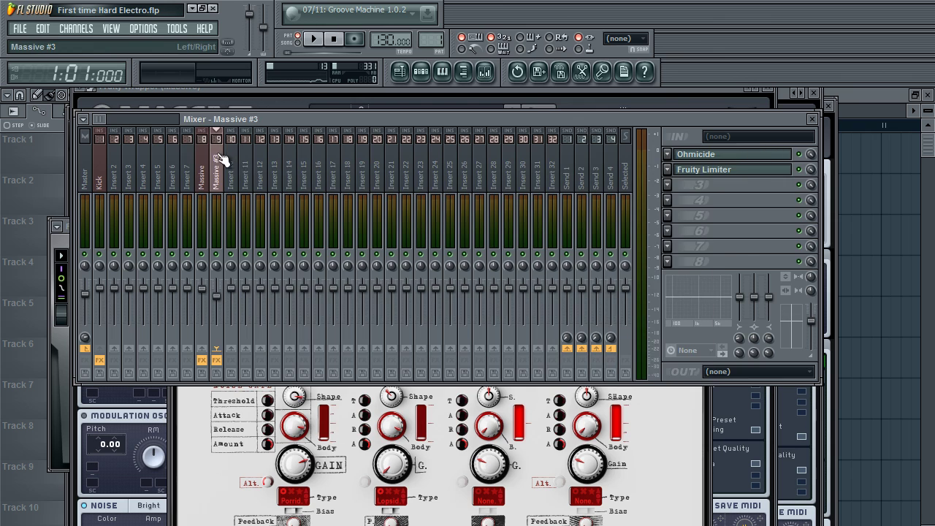
left_click(729, 154)
left_click(729, 157)
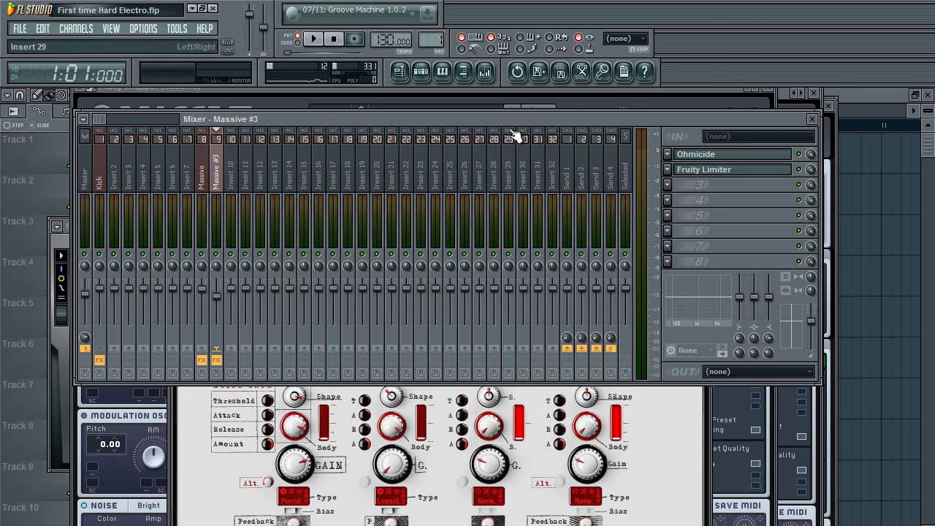
left_click(776, 91)
left_click(811, 113)
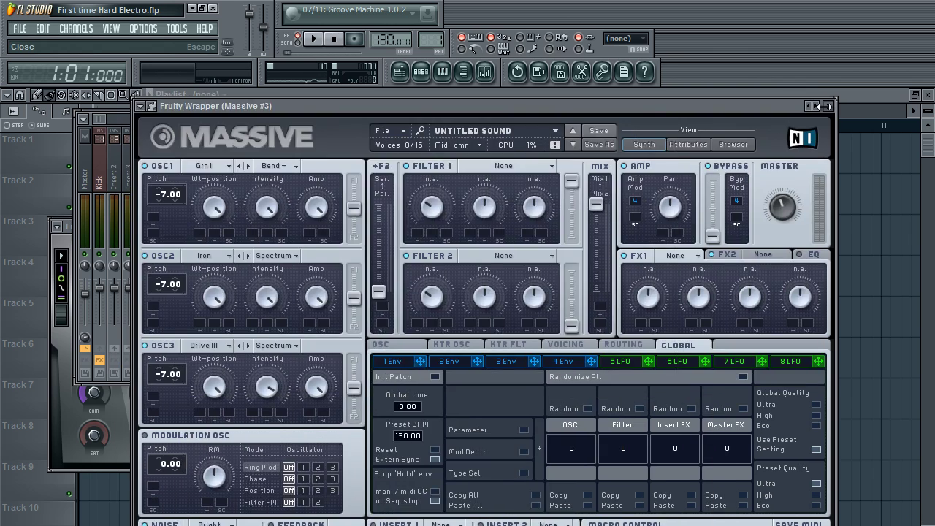
left_click(814, 93)
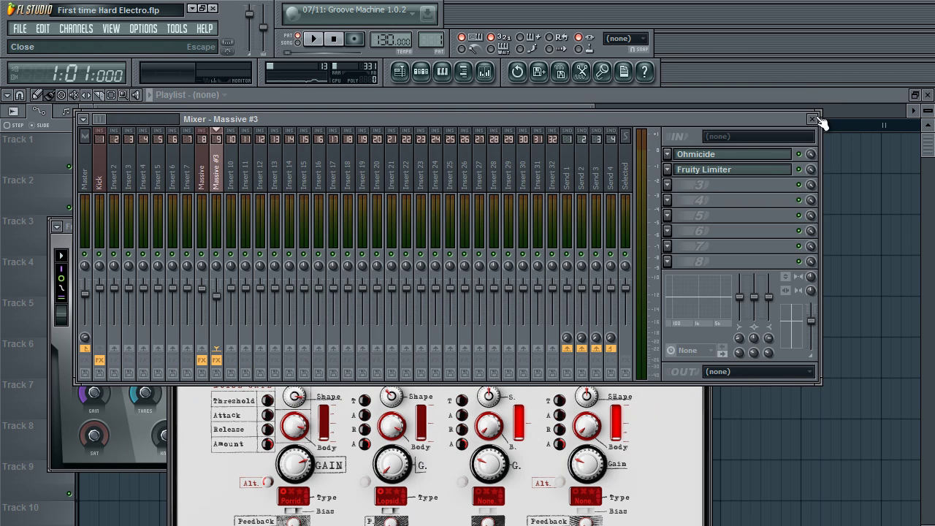
left_click(812, 118)
left_click(702, 168)
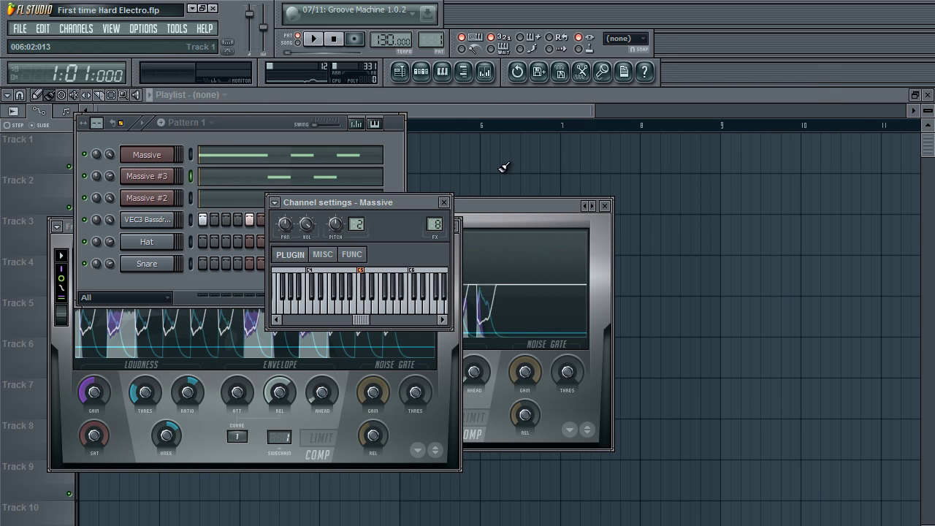
left_click(444, 205)
left_click(456, 226)
left_click(605, 206)
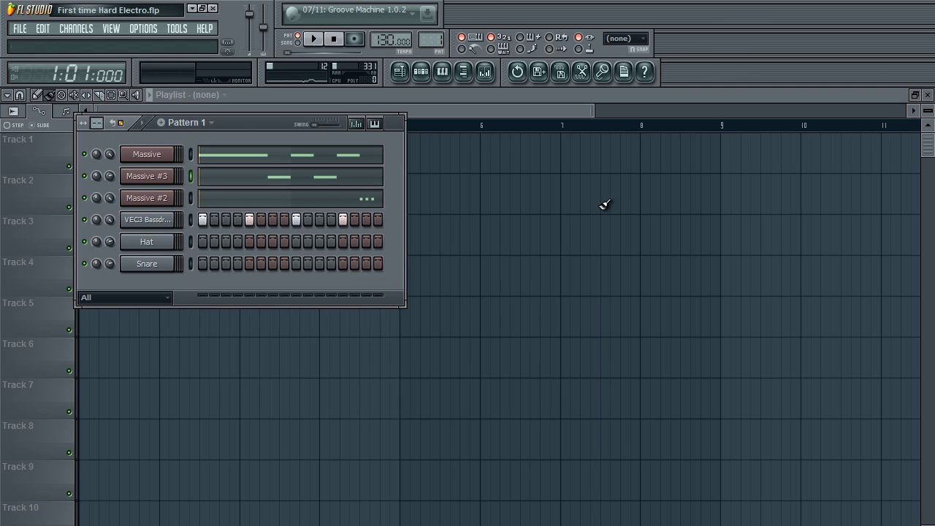